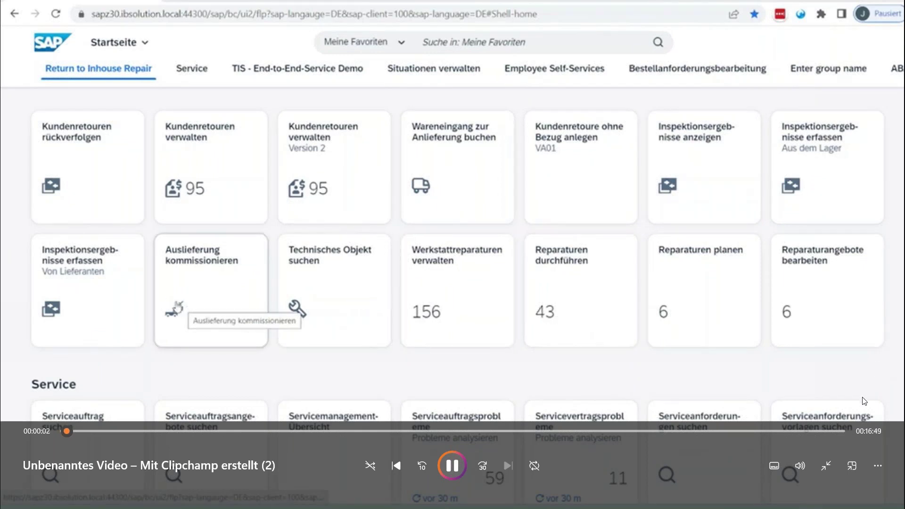
left_click(828, 469)
left_click(839, 456)
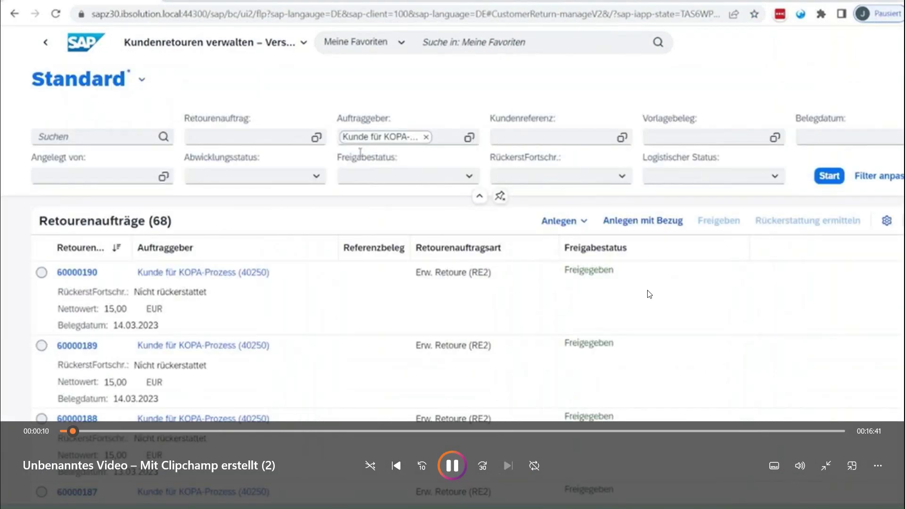
key("space")
left_click(464, 467)
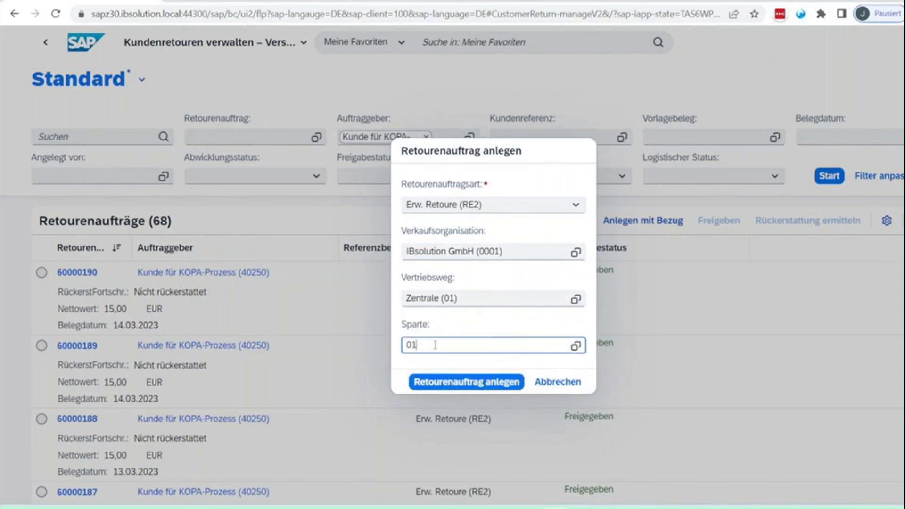
Create the Erw. Retoure (RE2) return order with Sparte 01 and assign Kunde für KOPA-Prozess as the Auftraggeber
left_click(447, 409)
left_click(445, 383)
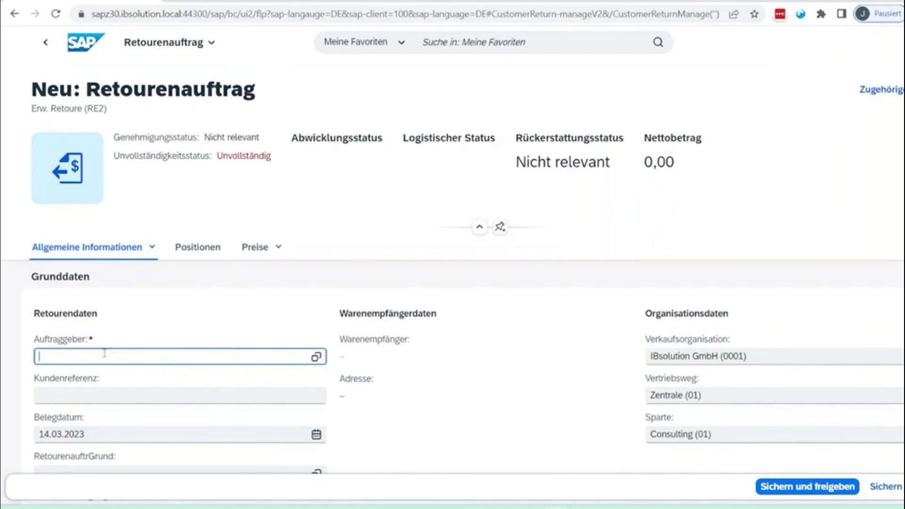
type("250")
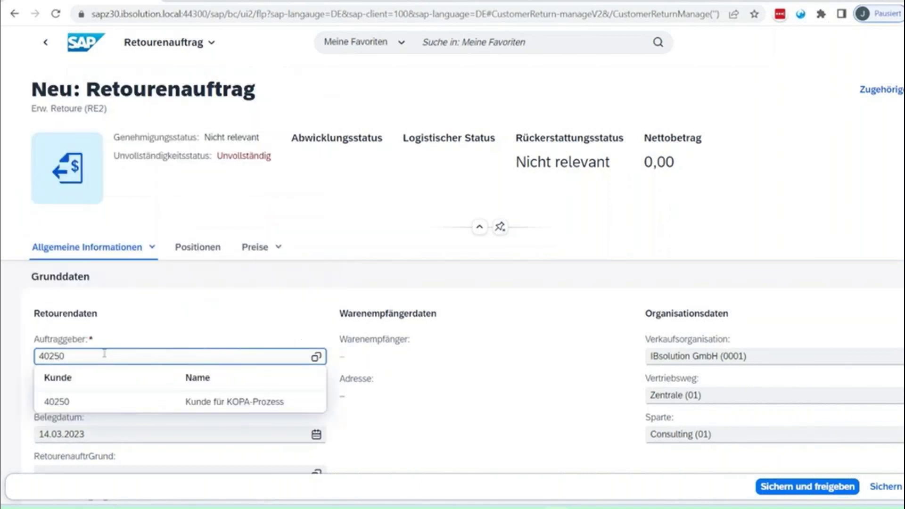
left_click(93, 403)
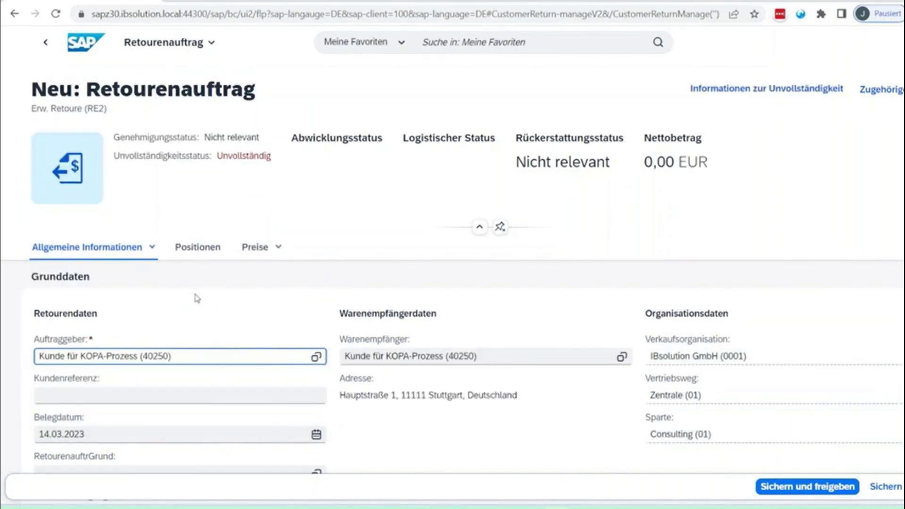
Add an item to the return order and assign the product MESSSCHIEBER to it
scroll(197, 299, "down", 5)
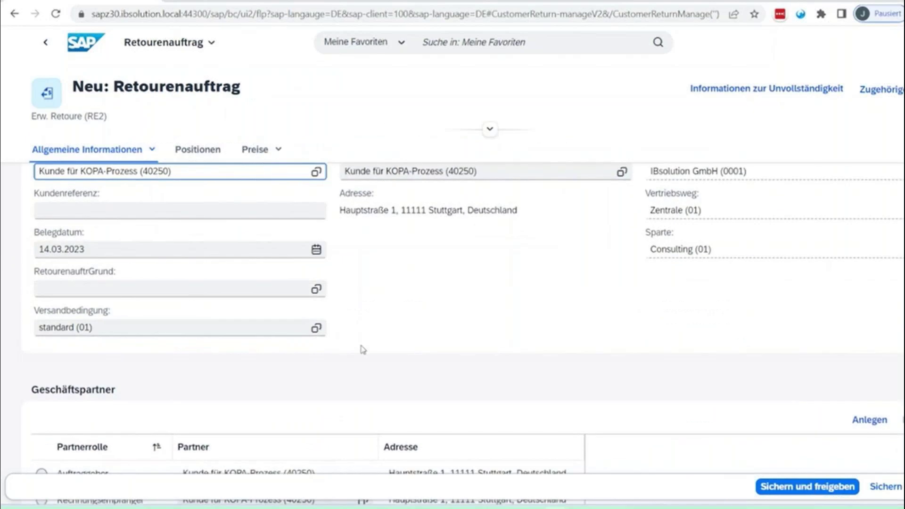
scroll(337, 309, "down", 3)
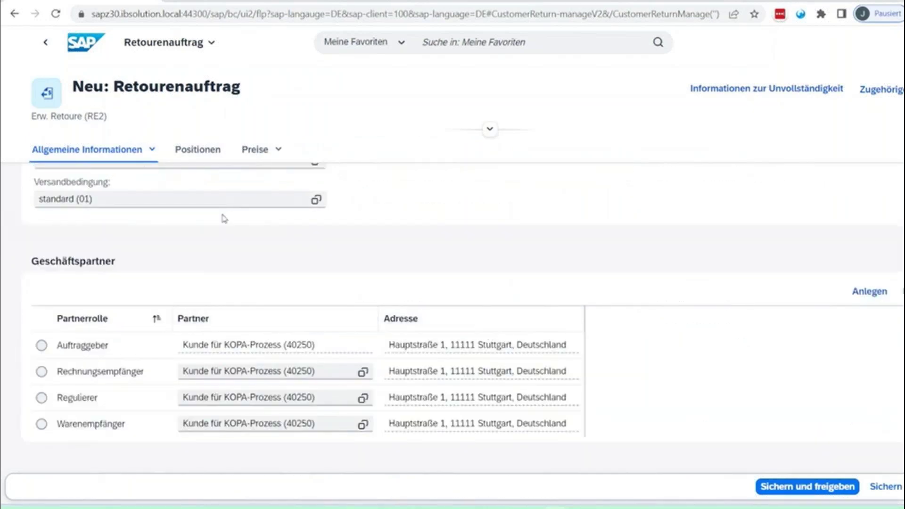
left_click(198, 153)
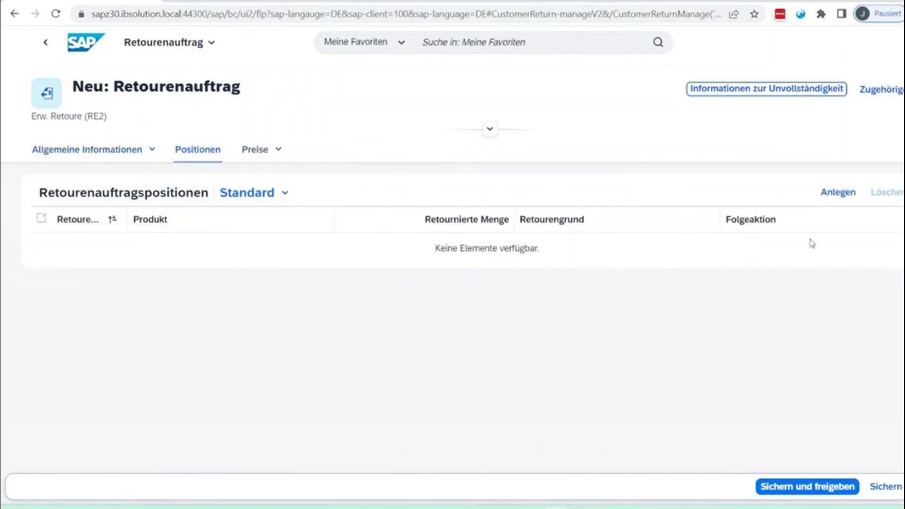
left_click(838, 193)
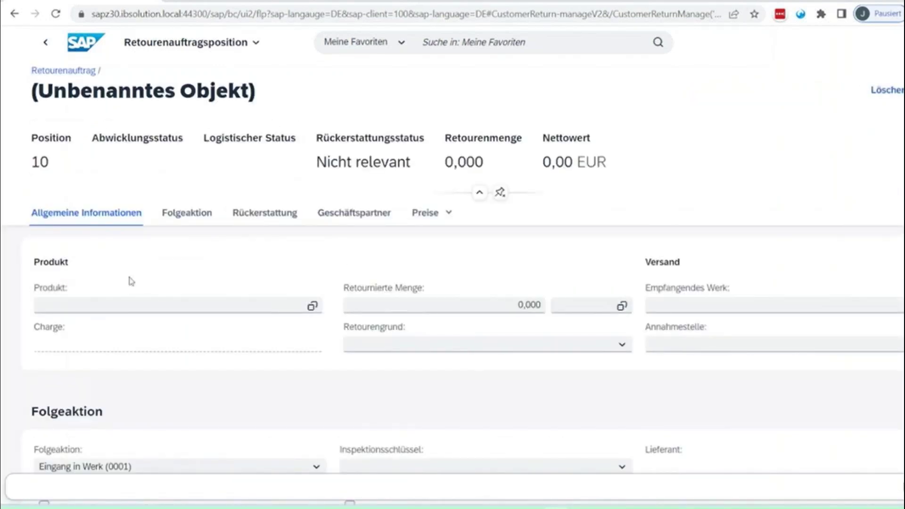
left_click(88, 306)
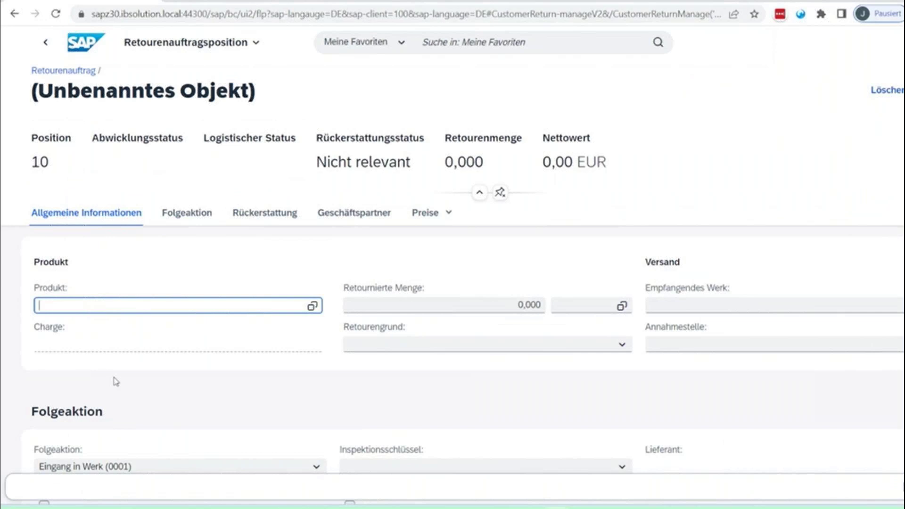
type("Messschieber")
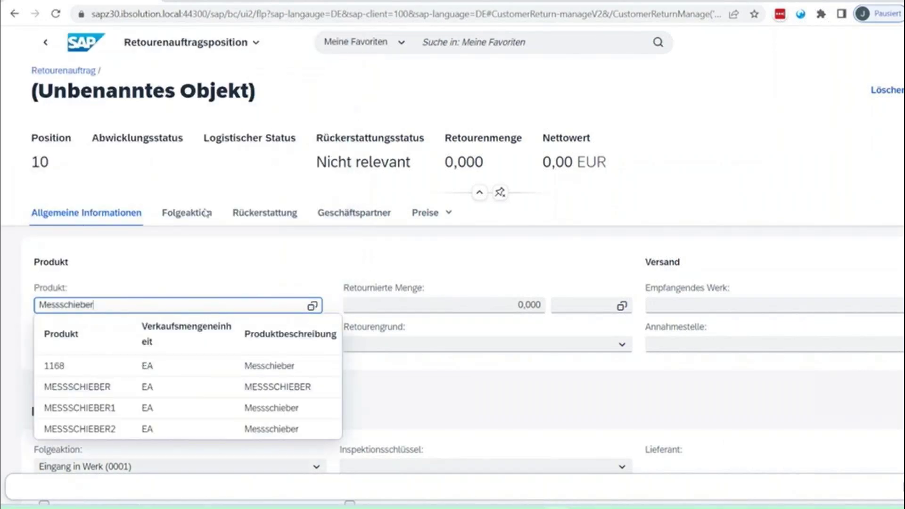
left_click(100, 390)
Set the item's Retourengrund to Produkt beschädigt (003)
left_click(406, 308)
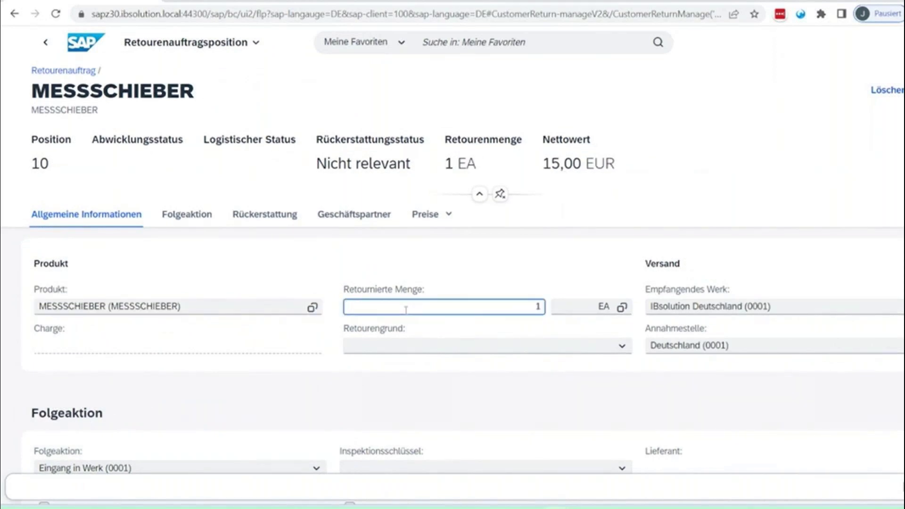
left_click(618, 346)
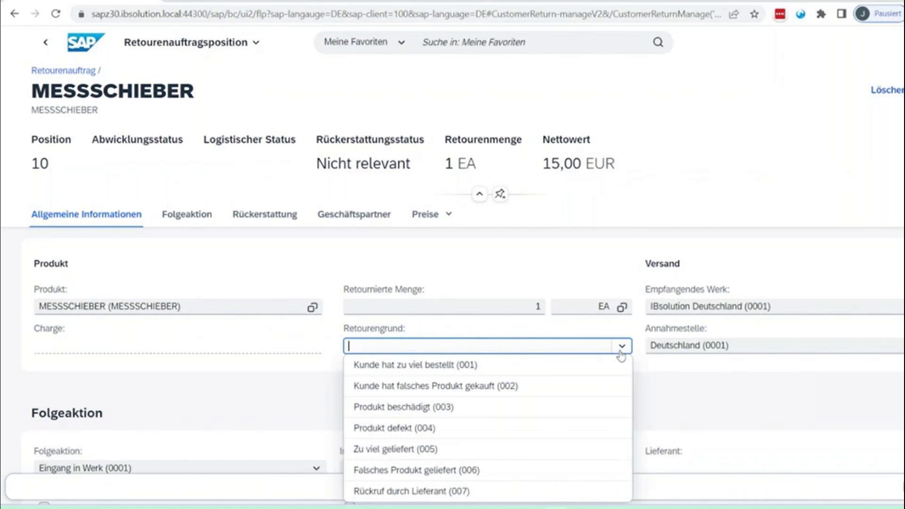
left_click(584, 410)
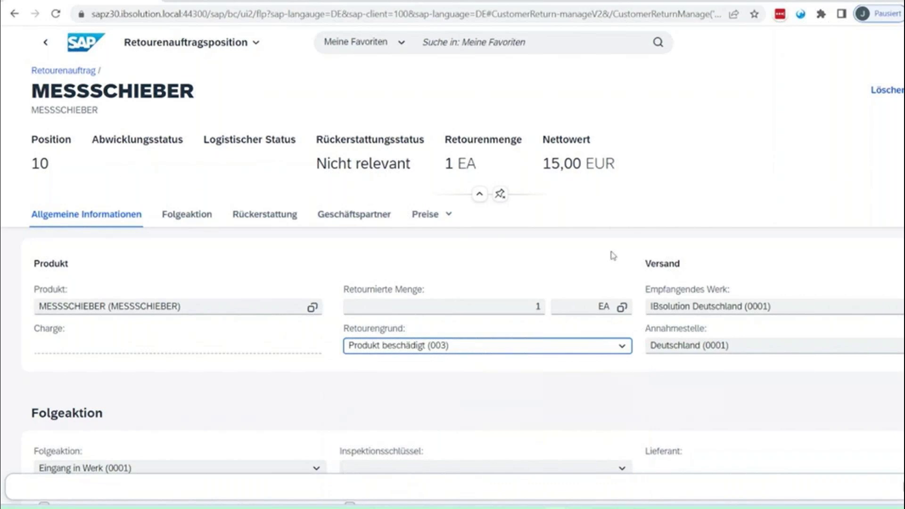
Examine the available Folgeaktion options for the return item without changing the selection
scroll(612, 255, "down", 3)
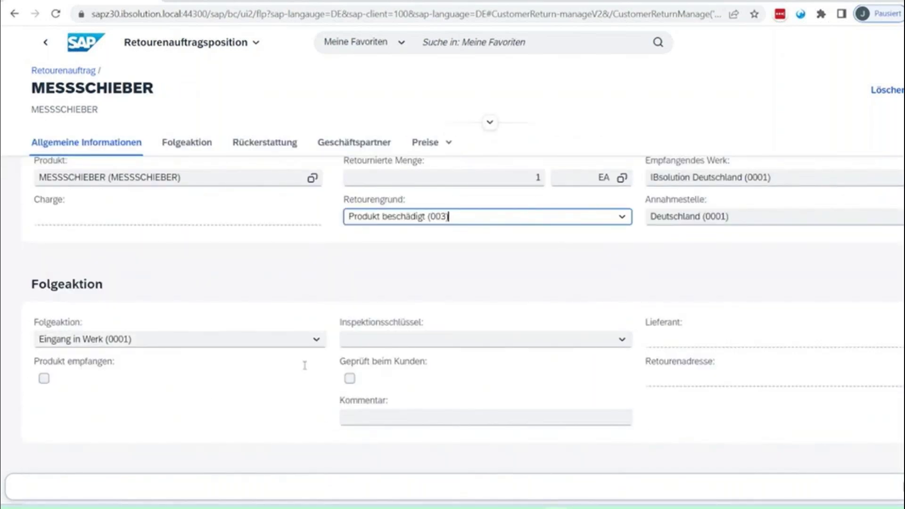
scroll(303, 365, "down", 3)
scroll(301, 372, "up", 2)
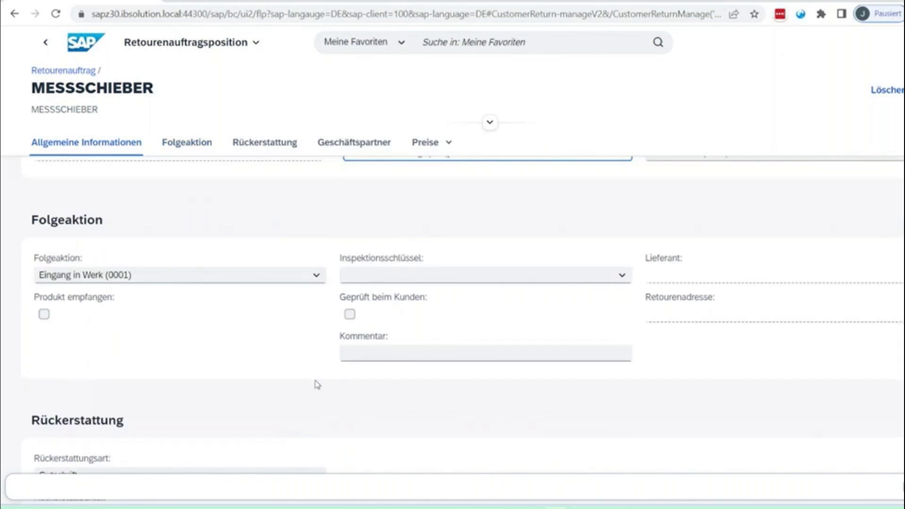
left_click(317, 278)
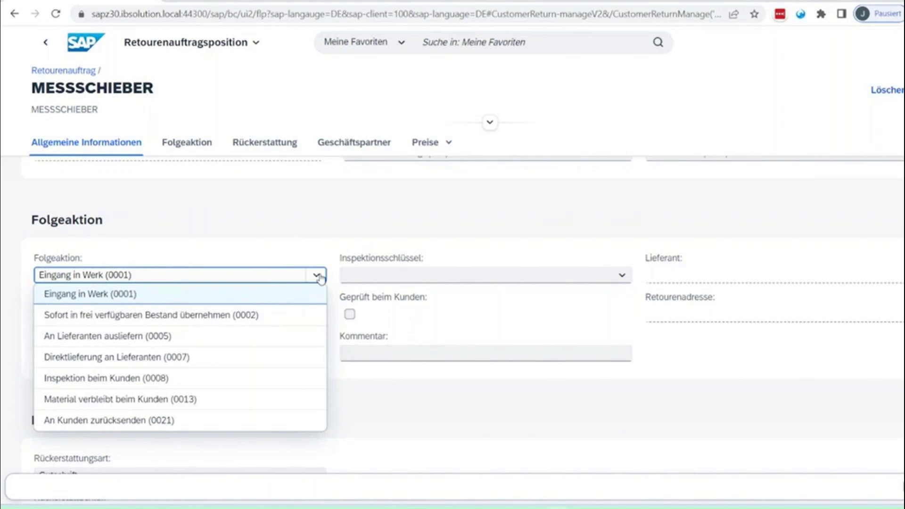
left_click(194, 202)
Set the item's RückerstattSteuerung in the refund section to Über Gutschriftsanforderung (R)
scroll(239, 277, "down", 2)
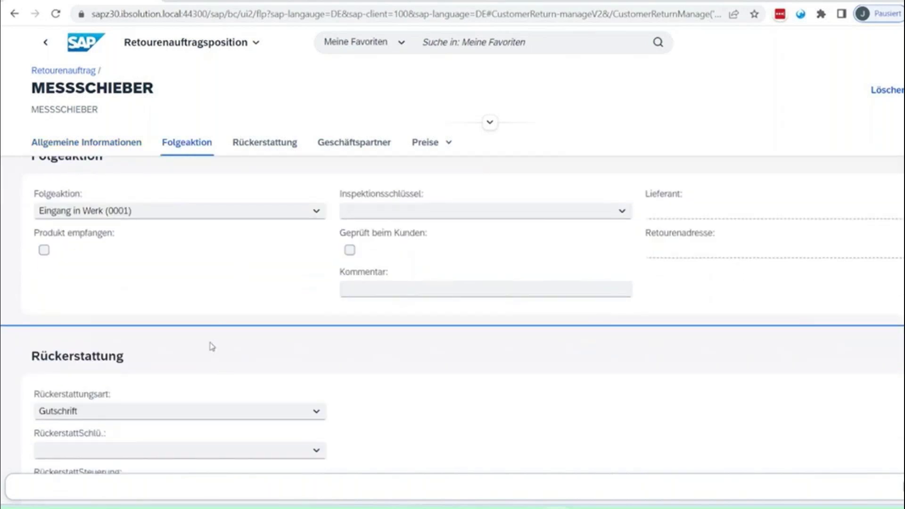
scroll(223, 374, "down", 2)
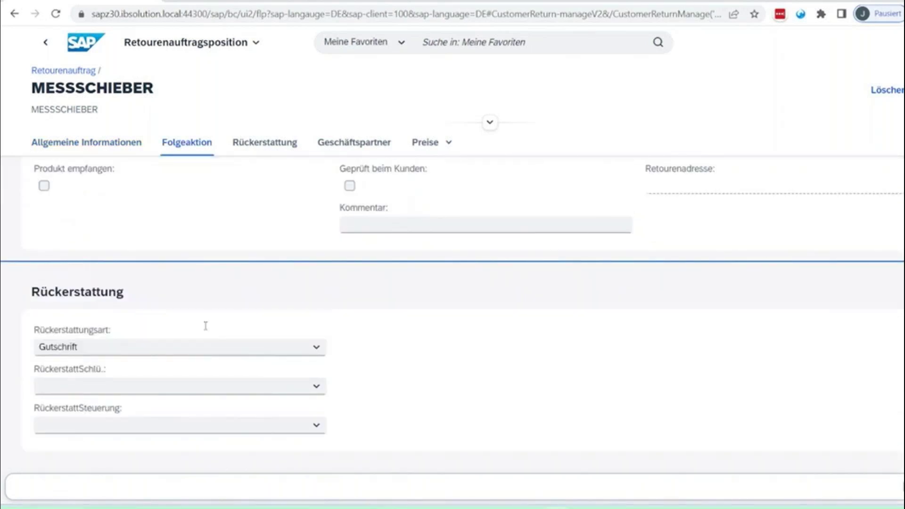
left_click(316, 426)
left_click(314, 409)
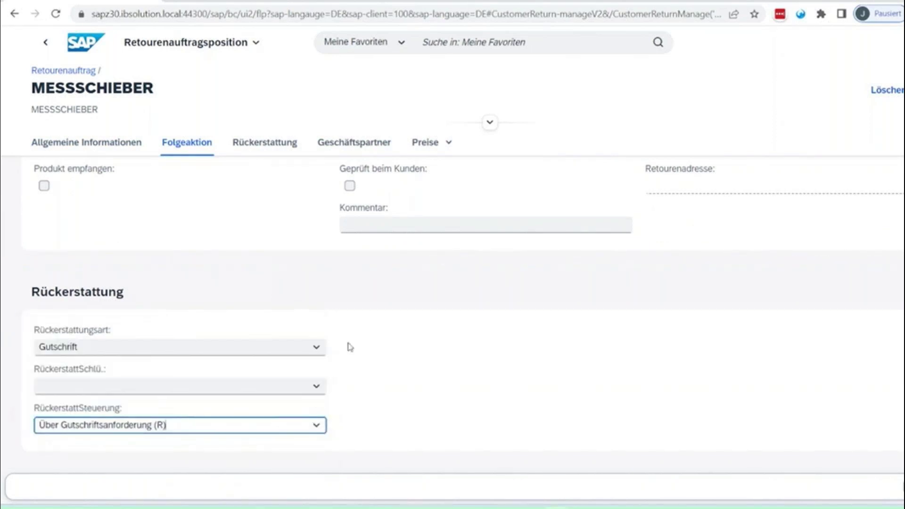
Examine the refund percentage options offered for RückerstattSchlü. and the item's business partners
left_click(318, 387)
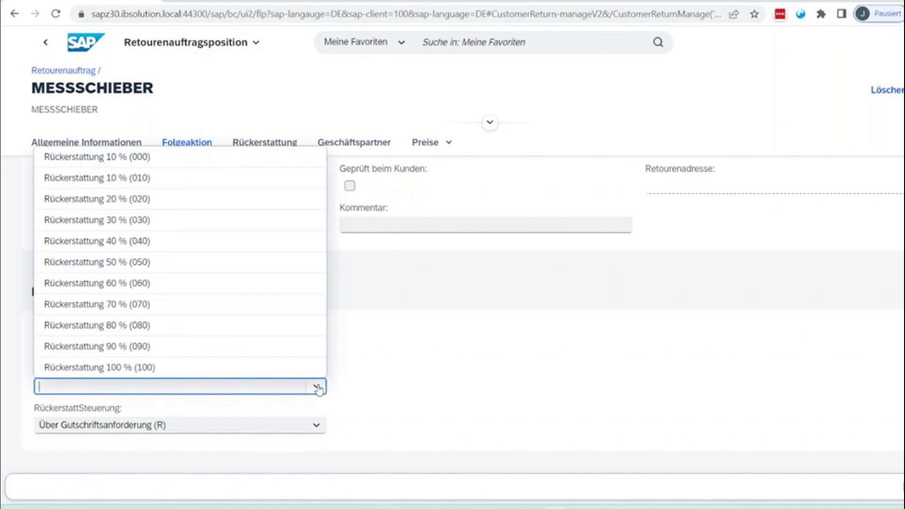
left_click(454, 377)
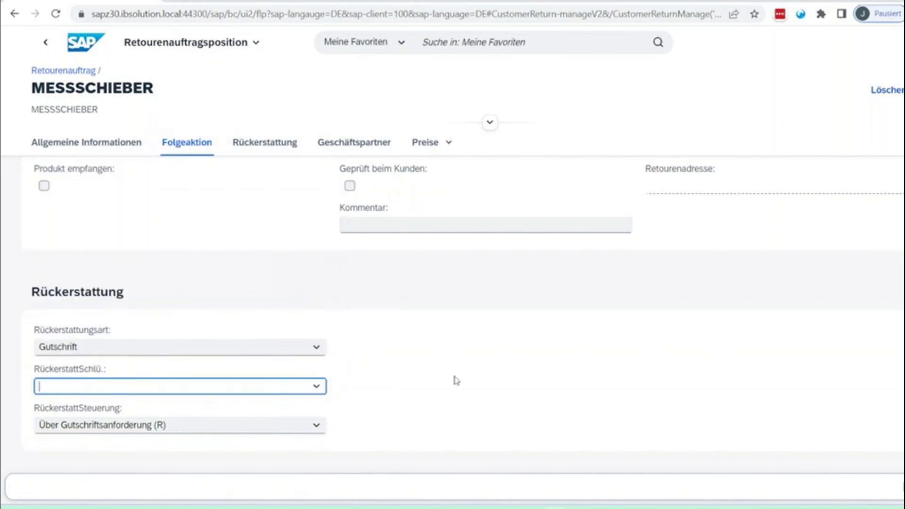
scroll(475, 319, "down", 2)
scroll(474, 319, "down", 4)
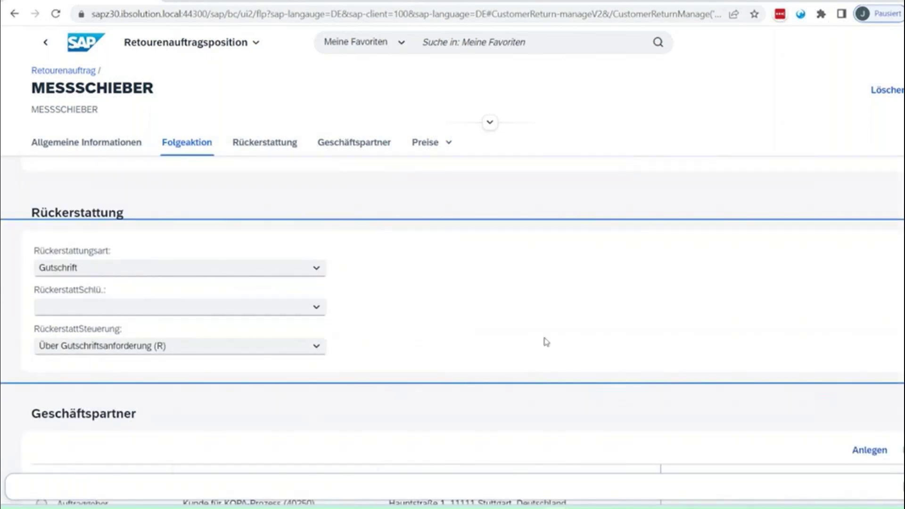
scroll(472, 290, "down", 2)
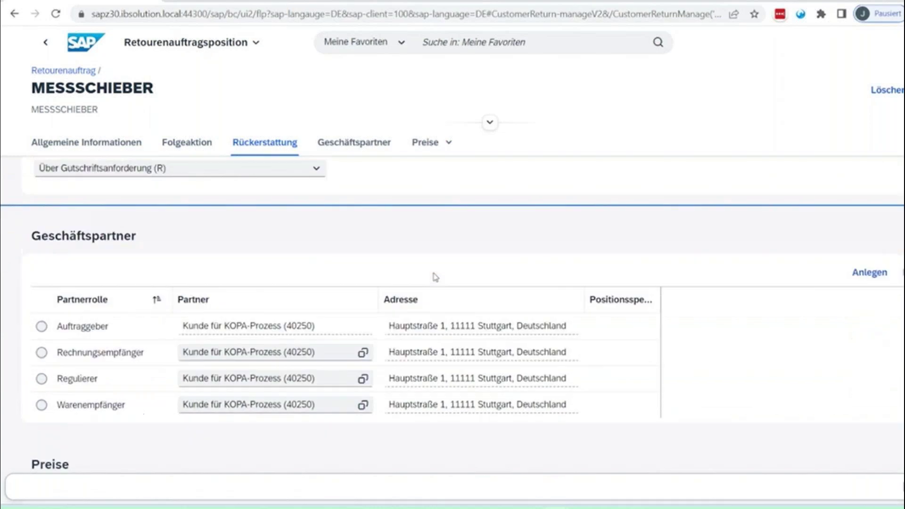
scroll(814, 406, "down", 2)
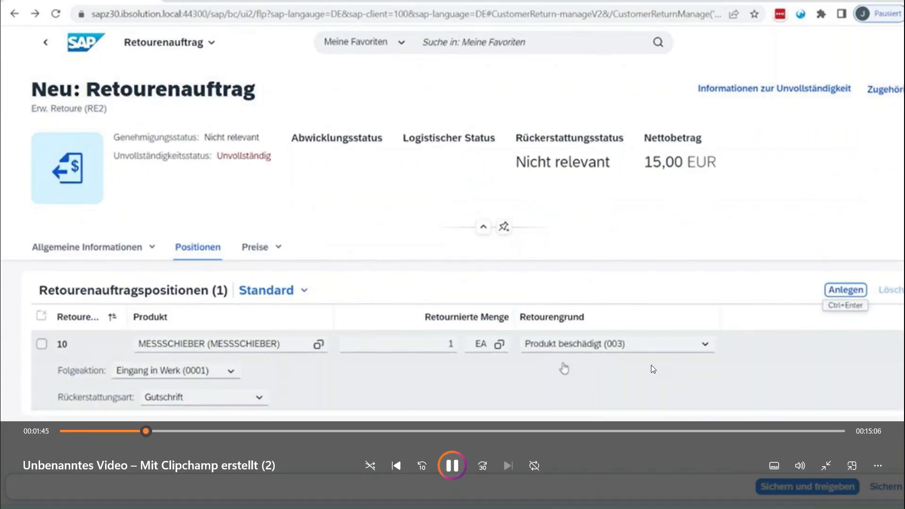
left_click(801, 466)
left_click_drag(852, 434, 757, 434)
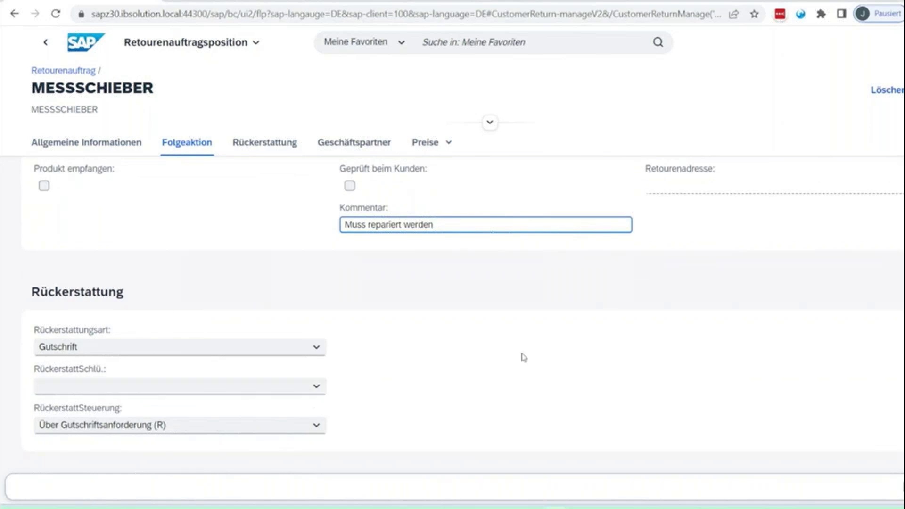
Apply the item entries and set the return order's RetourenauftrGrund to Vertreterbesuch (001)
left_click(900, 499)
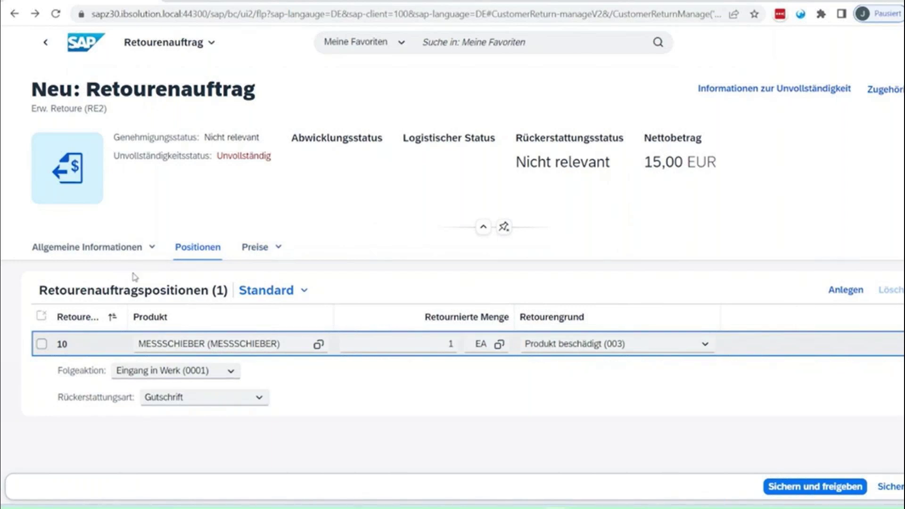
left_click(85, 247)
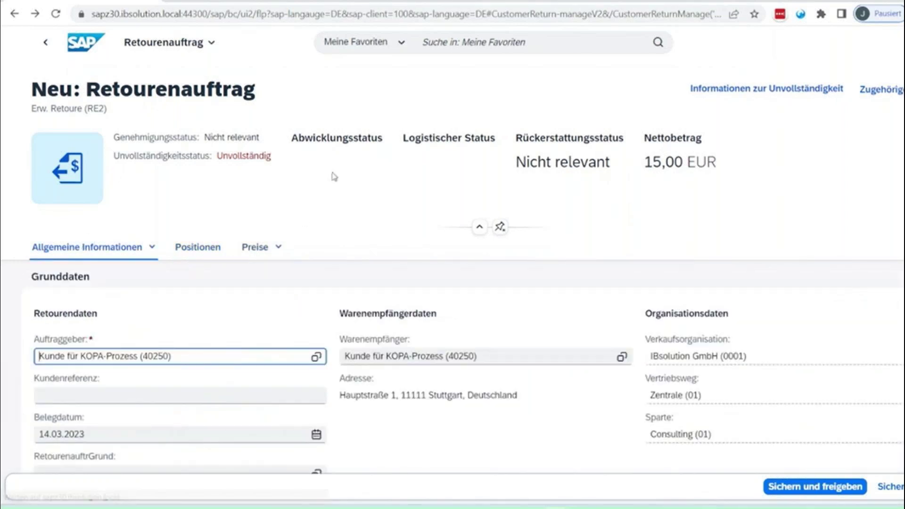
scroll(334, 177, "down", 2)
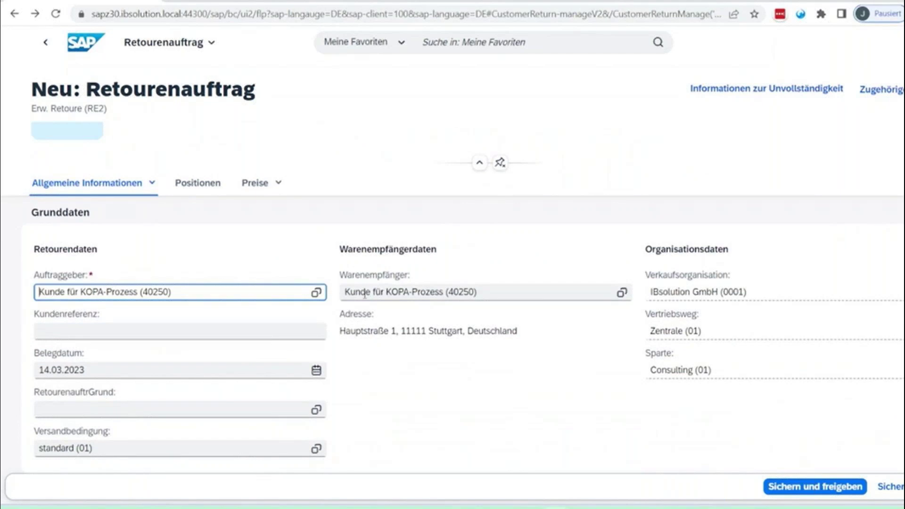
left_click(113, 330)
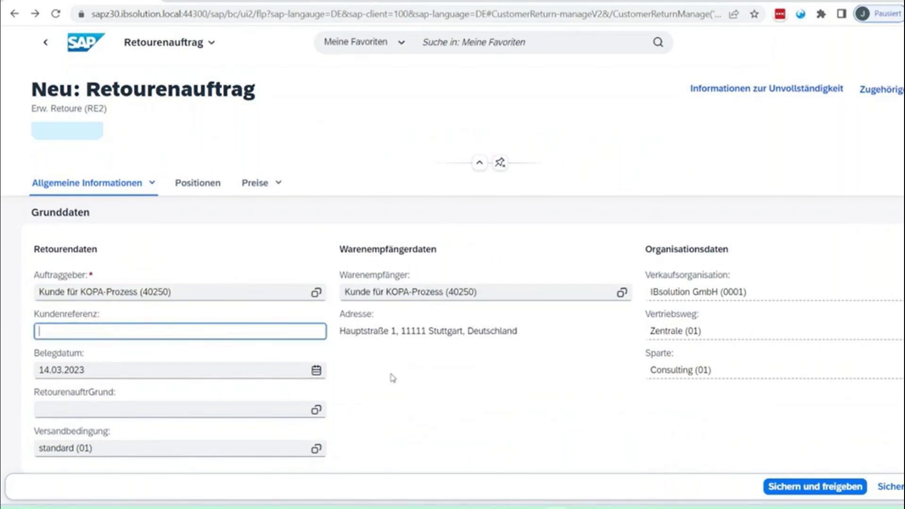
scroll(377, 377, "down", 2)
left_click(316, 352)
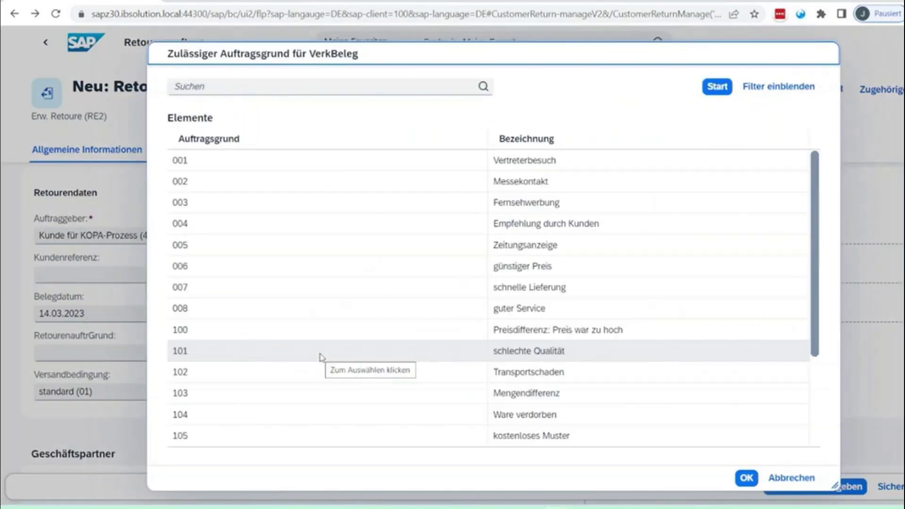
left_click(330, 169)
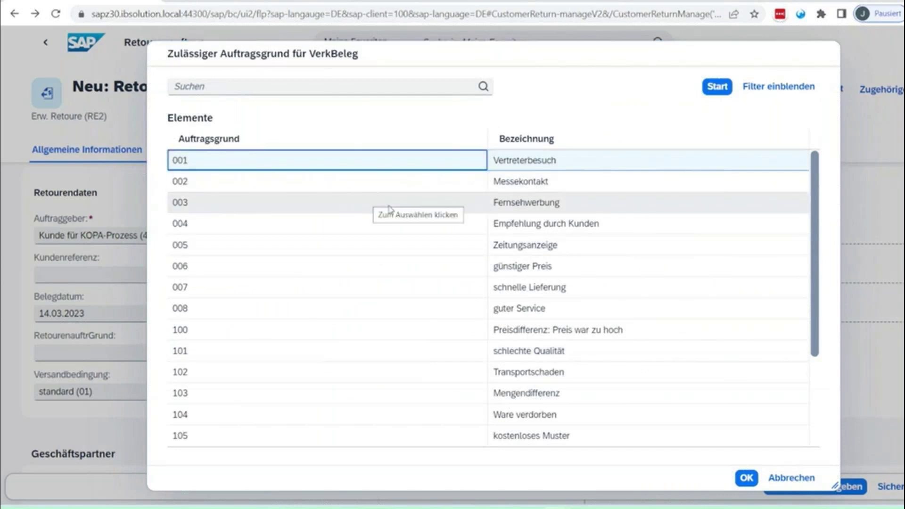
left_click(747, 478)
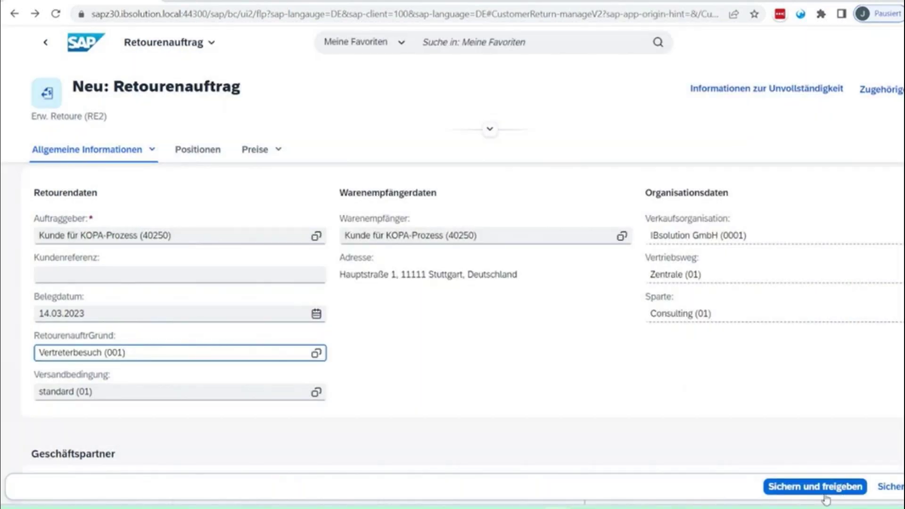
Save and release the return order, and copy its order number from the header
left_click(826, 490)
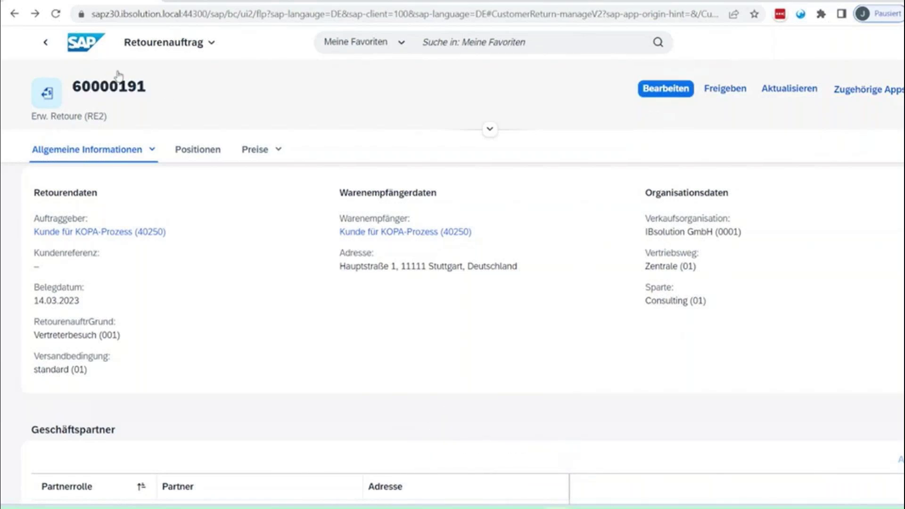
left_click(66, 80)
double_click(74, 89)
key("ctrl+c")
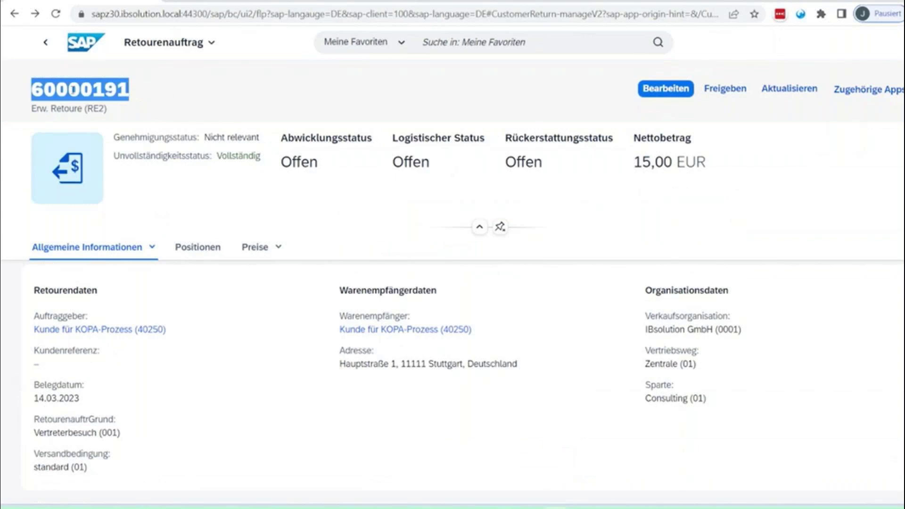
Look up the return order in Kundenretouren rückverfolgen using the copied order number
left_click(84, 43)
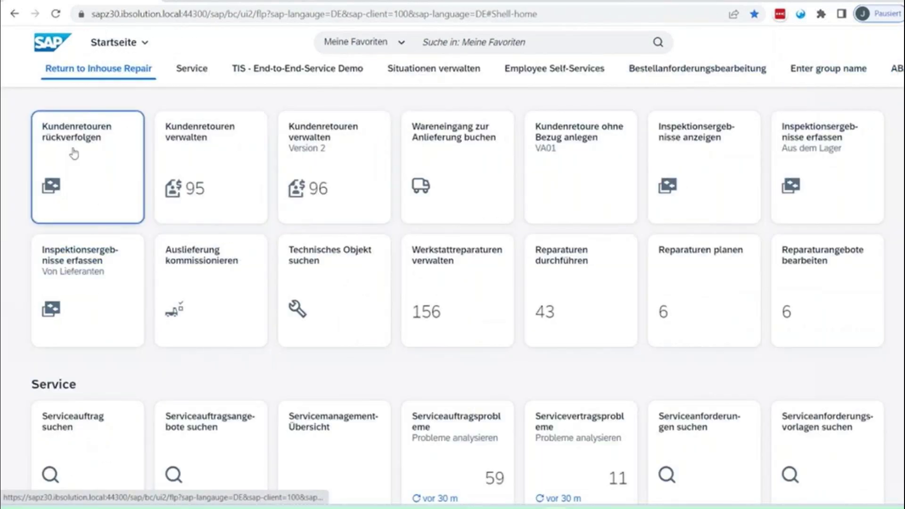
left_click(93, 167)
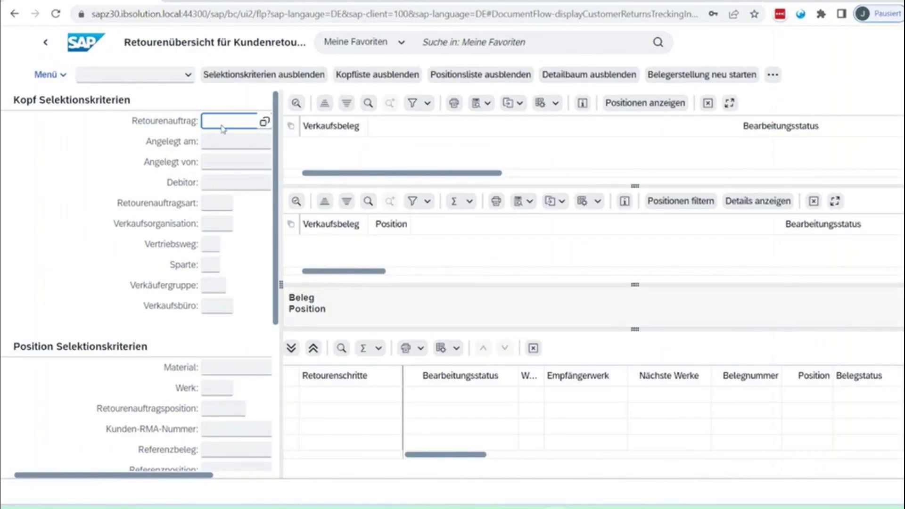
key("ctrl+v")
key("Return")
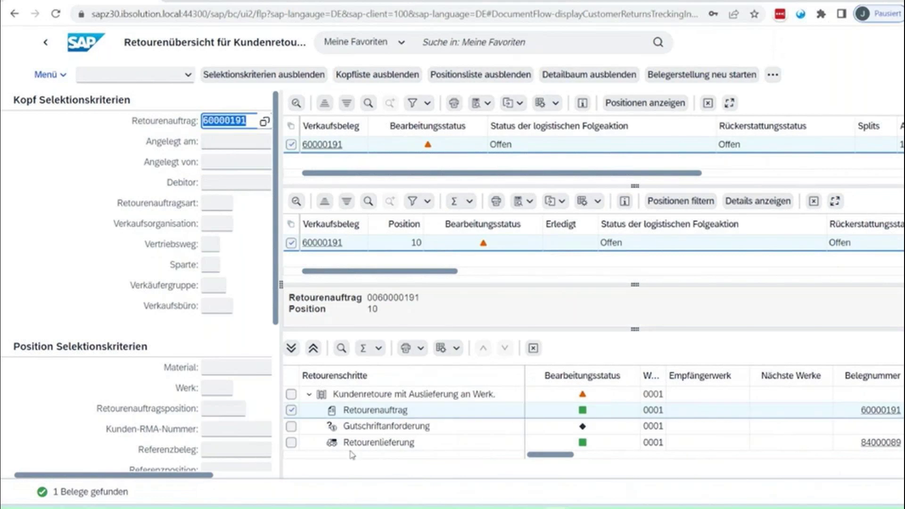
Display the Retourenlieferung document of the return order and copy its delivery number
key("space")
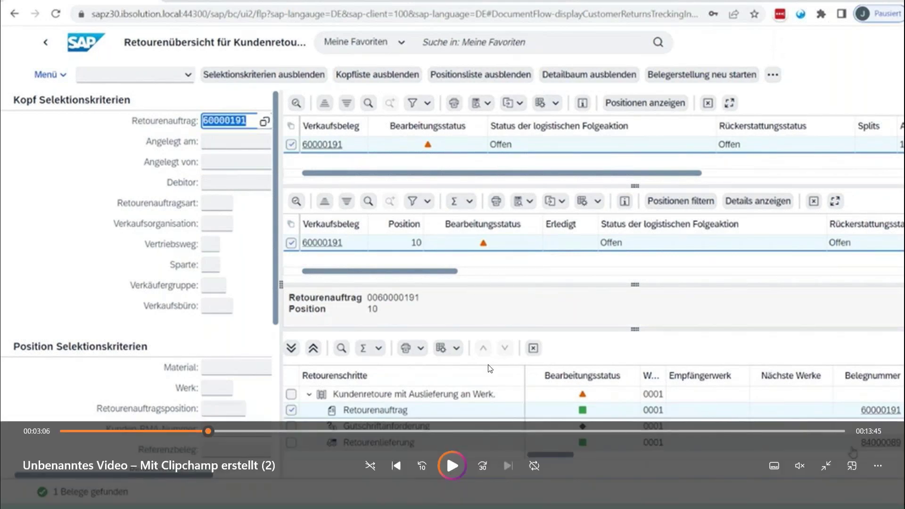
left_click(452, 466)
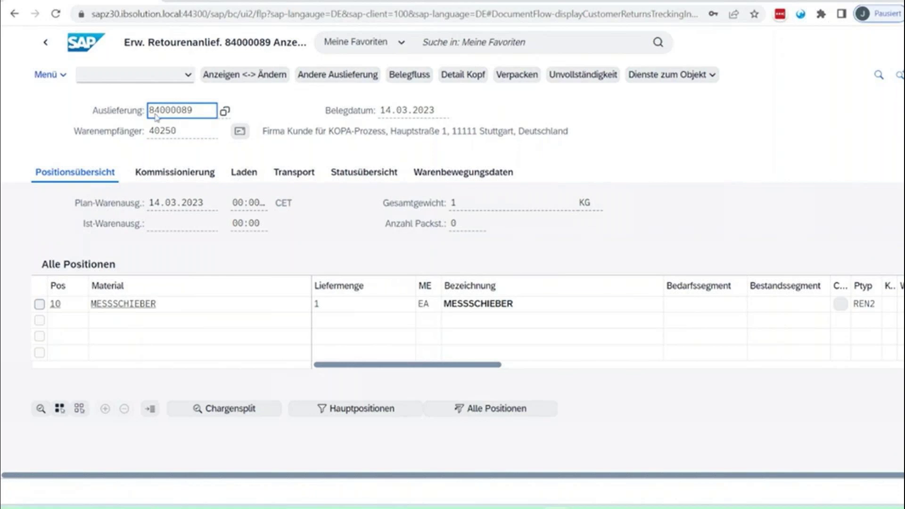
left_click_drag(194, 111, 157, 121)
key("ctrl+c")
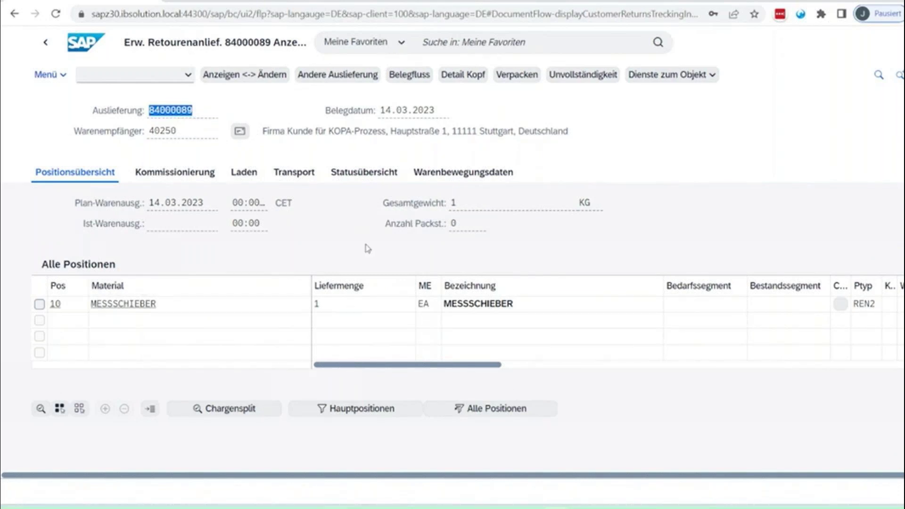
Load the return delivery in Auslieferung kommissionieren using the copied delivery number
left_click(85, 43)
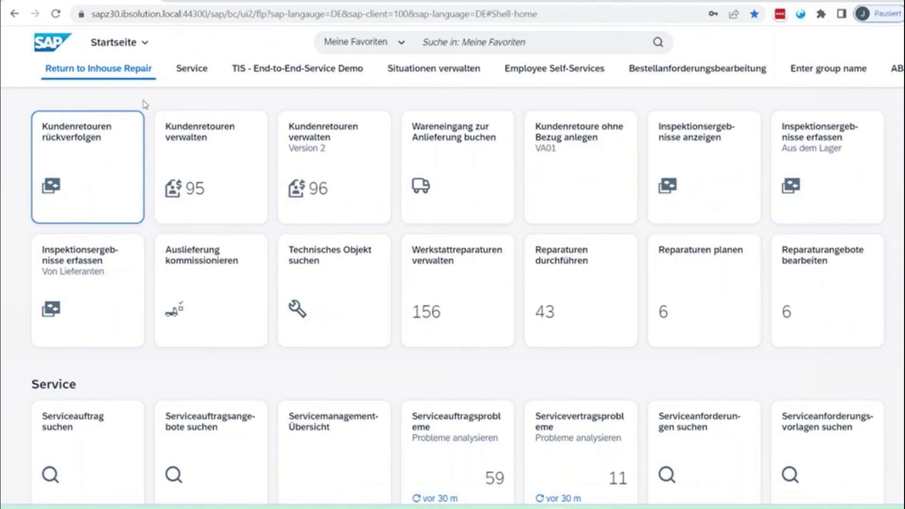
left_click(211, 279)
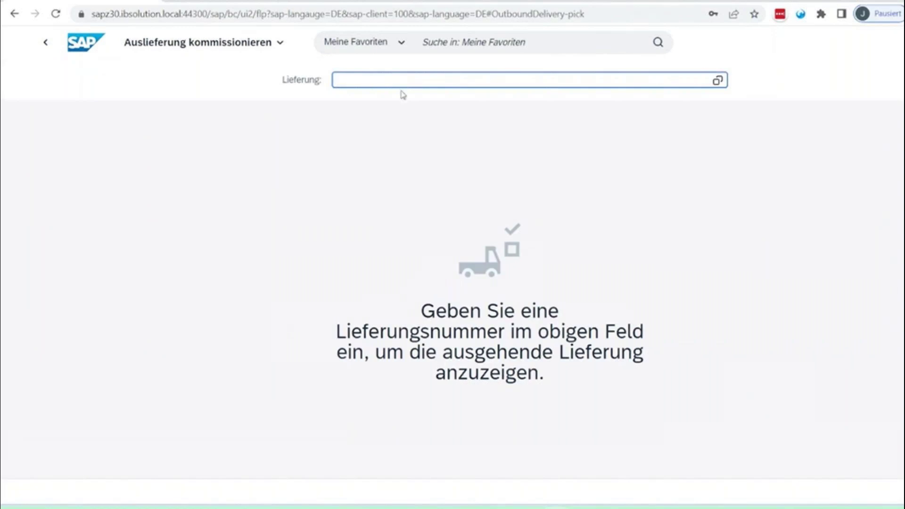
key("ctrl+v")
key("Return")
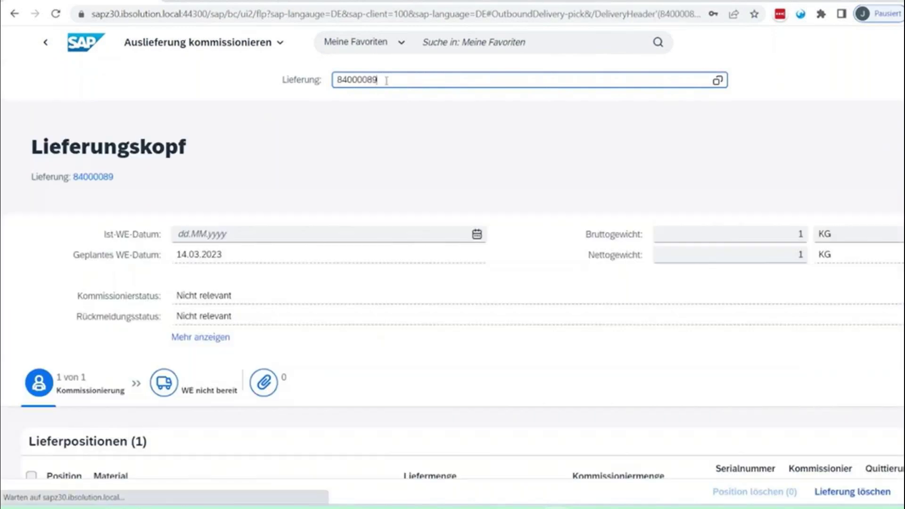
Open the MESSSCHIEBER delivery item 000010 and select serial number 10000233 for it from the serial number list
scroll(324, 170, "down", 1)
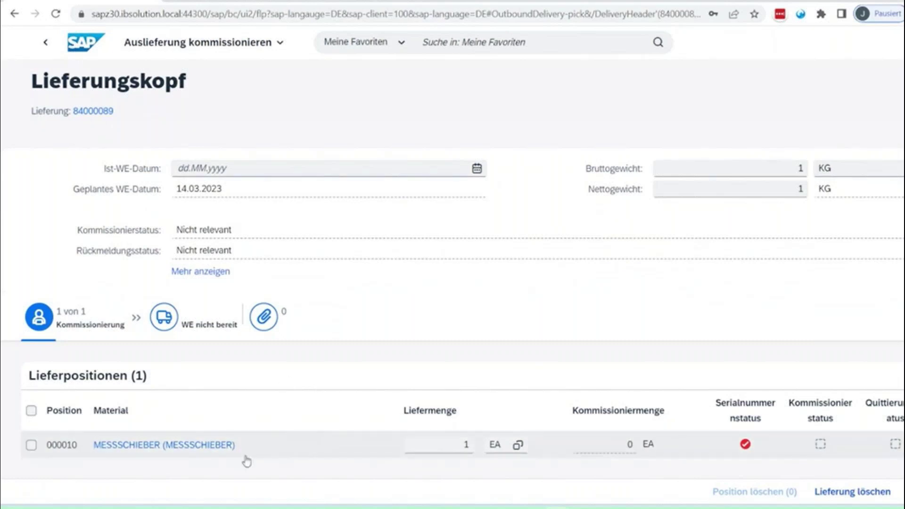
left_click(316, 452)
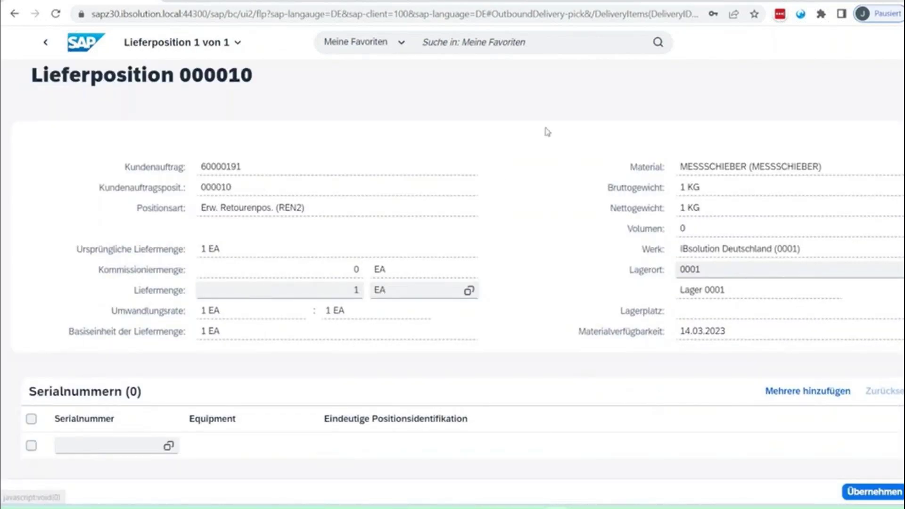
left_click(169, 446)
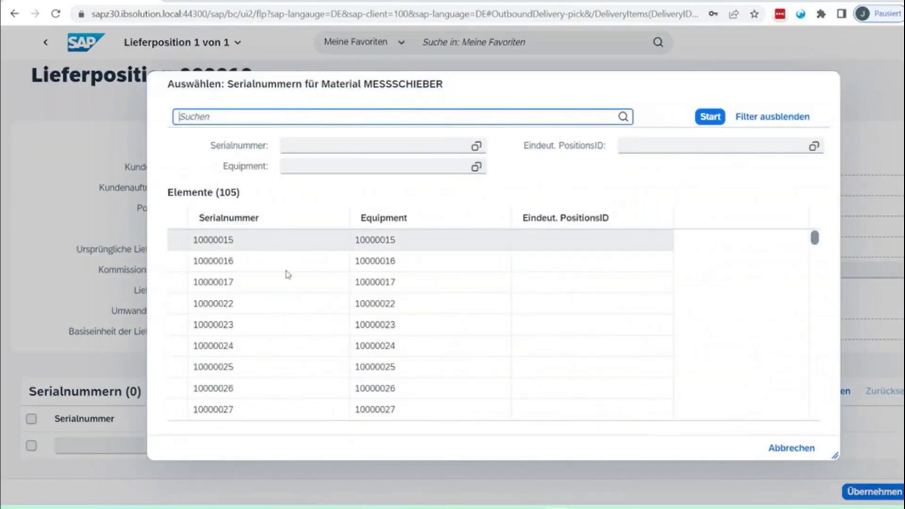
scroll(289, 275, "down", 5)
scroll(289, 276, "down", 20)
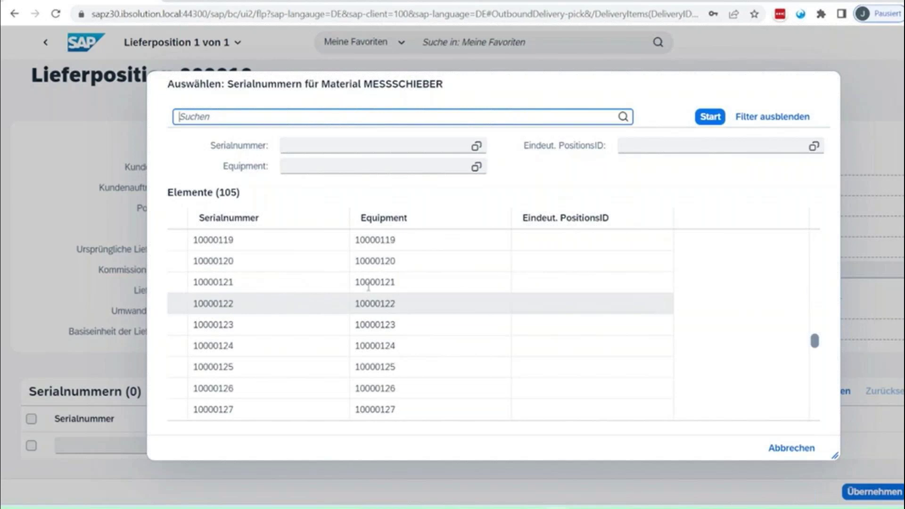
left_click_drag(817, 365, 824, 431)
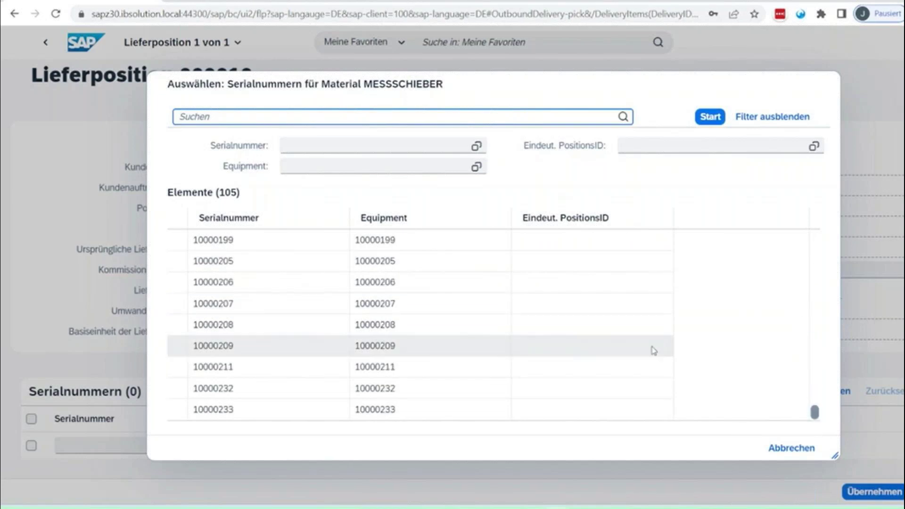
left_click(262, 414)
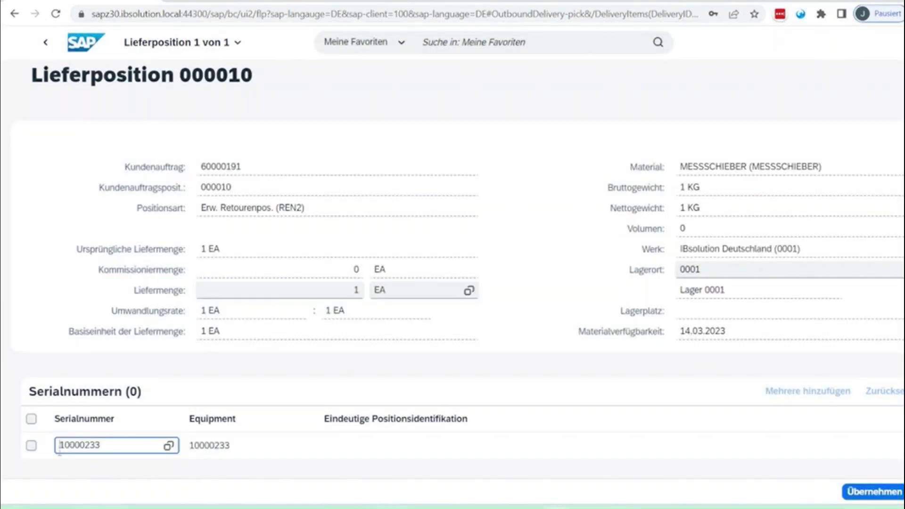
Examine the technical object 10000233, including its general information, status, maintenance notifications and service orders
left_click_drag(109, 446, 63, 445)
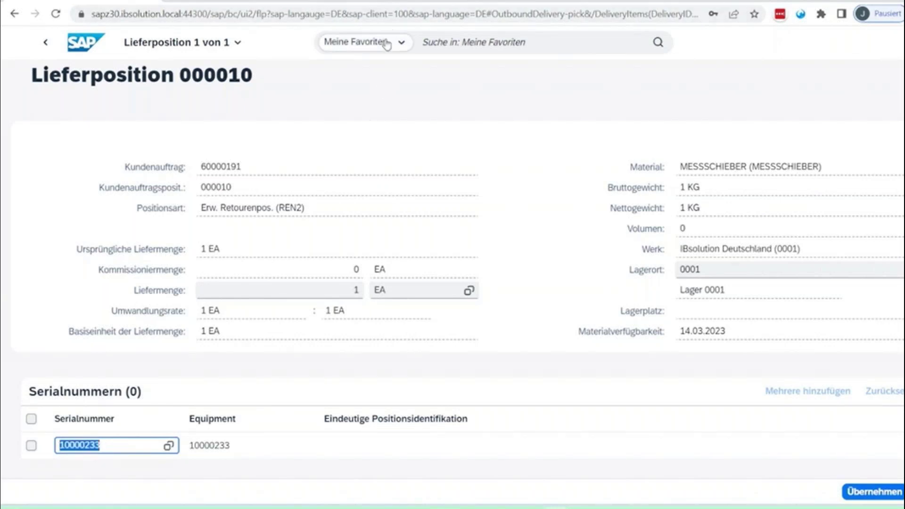
left_click(394, 3)
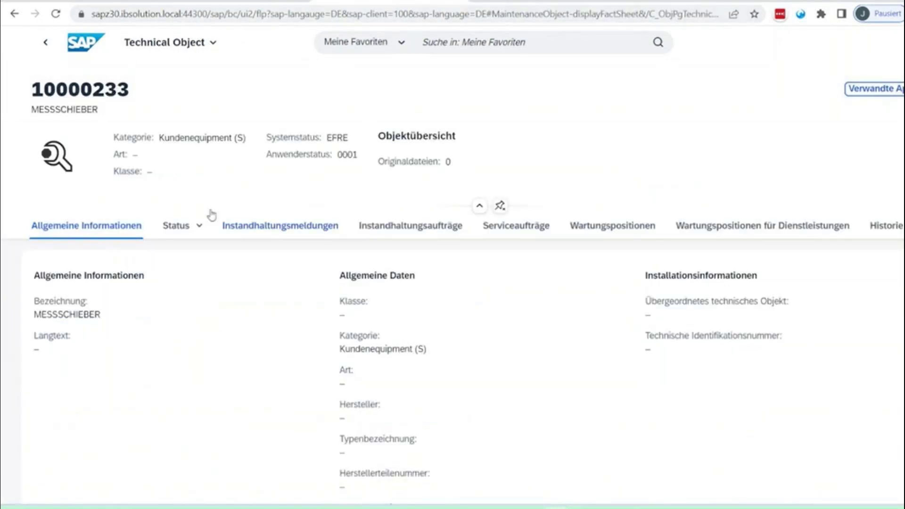
scroll(184, 174, "down", 2)
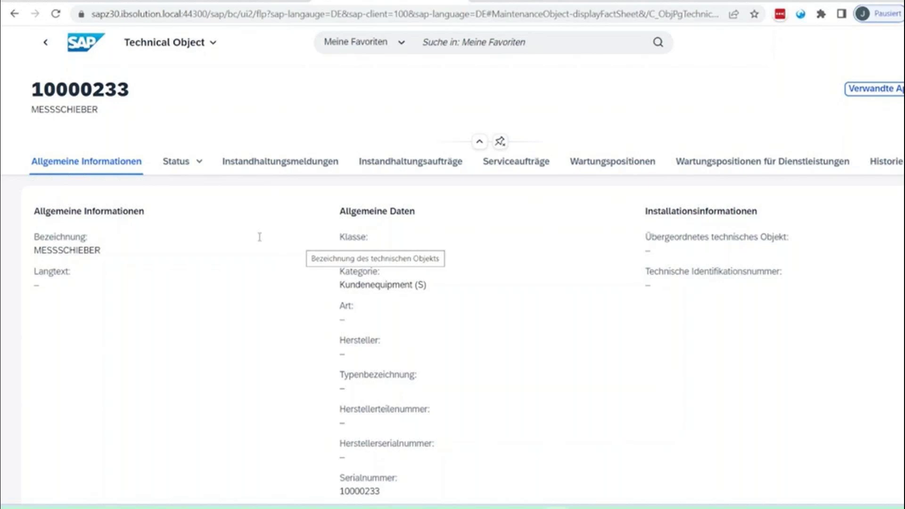
left_click(169, 162)
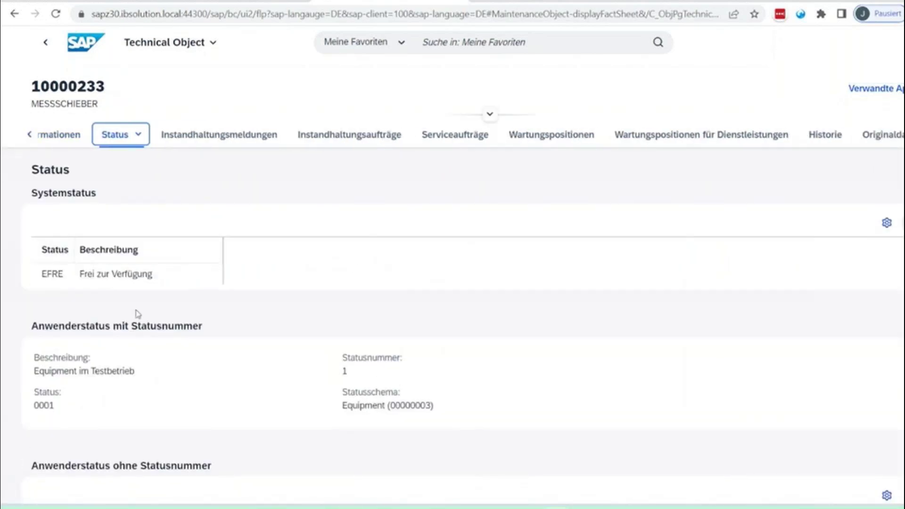
scroll(192, 215, "down", 2)
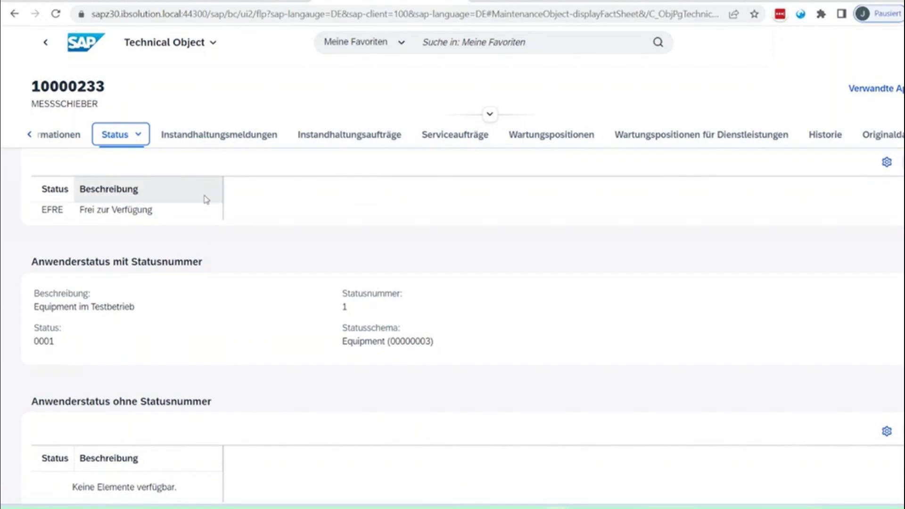
scroll(206, 198, "down", 5)
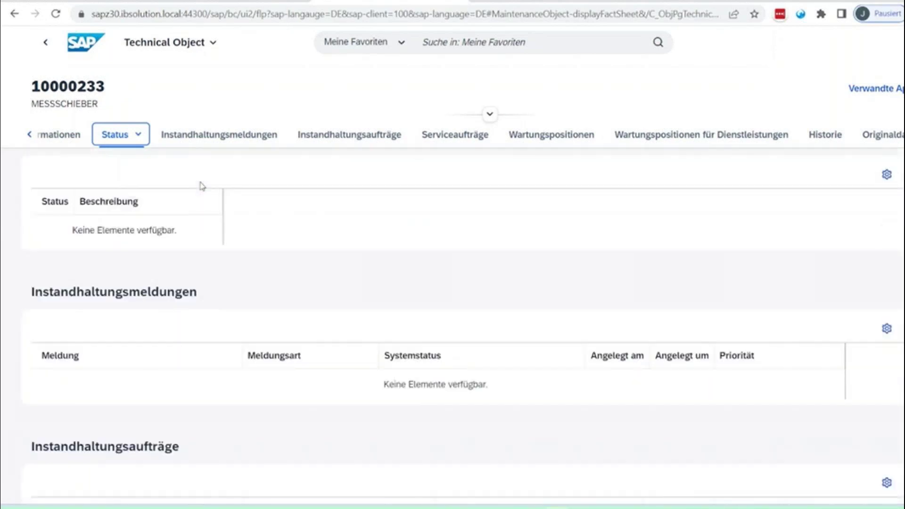
left_click(428, 140)
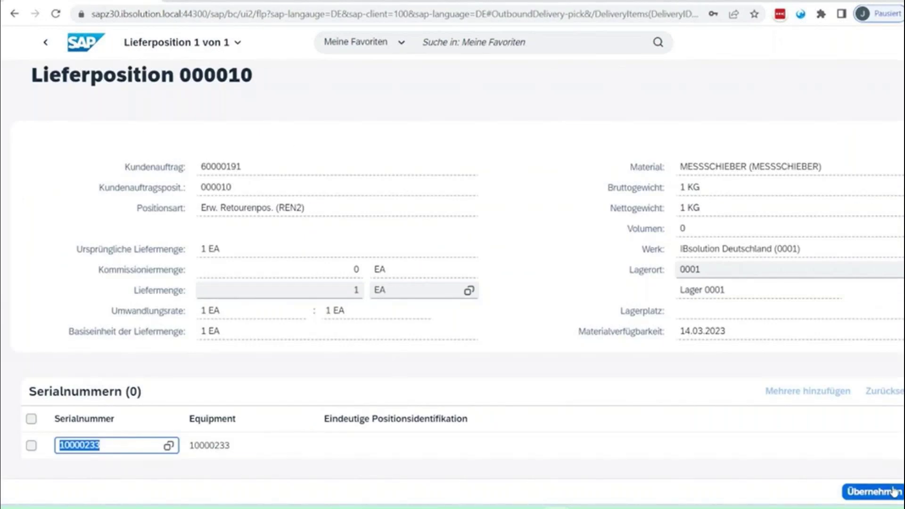
Apply the serial number to the delivery item and post the goods receipt (WE) for the return delivery
left_click(894, 492)
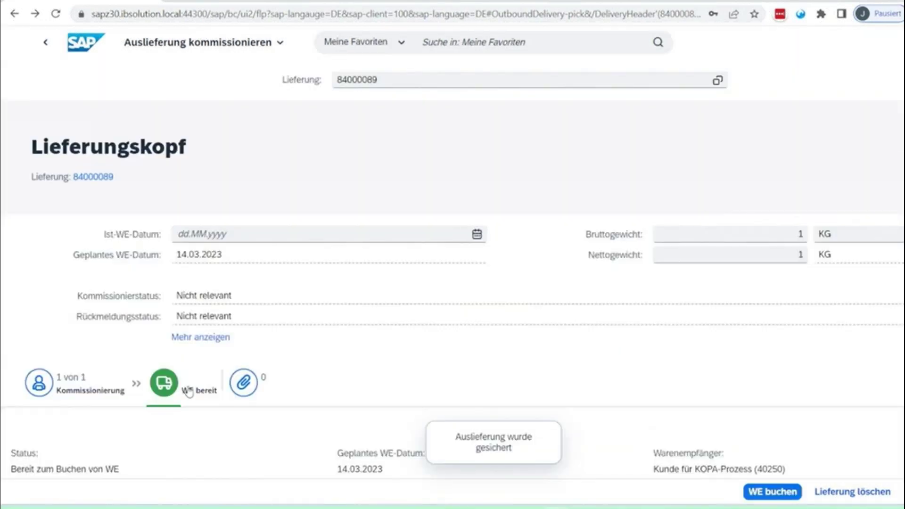
scroll(455, 222, "down", 3)
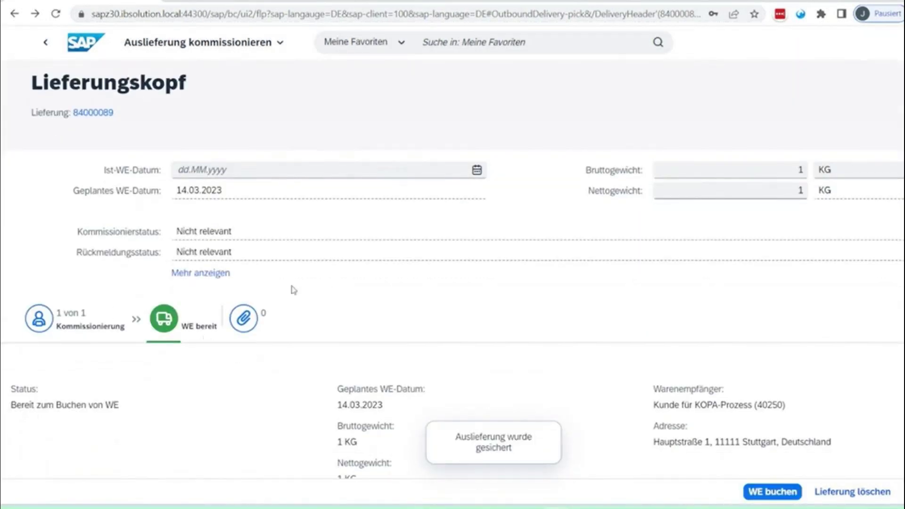
scroll(408, 251, "down", 2)
scroll(406, 245, "down", 2)
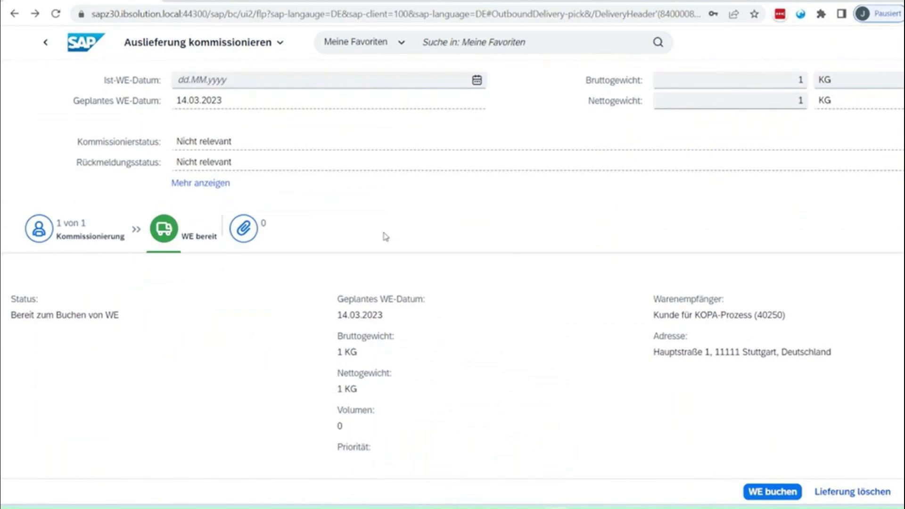
left_click(72, 238)
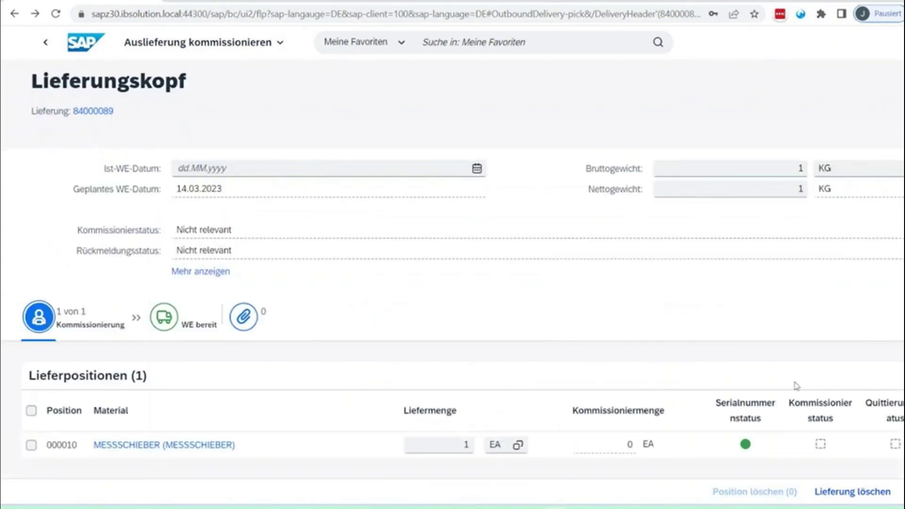
mouse_move(750, 448)
left_click(163, 330)
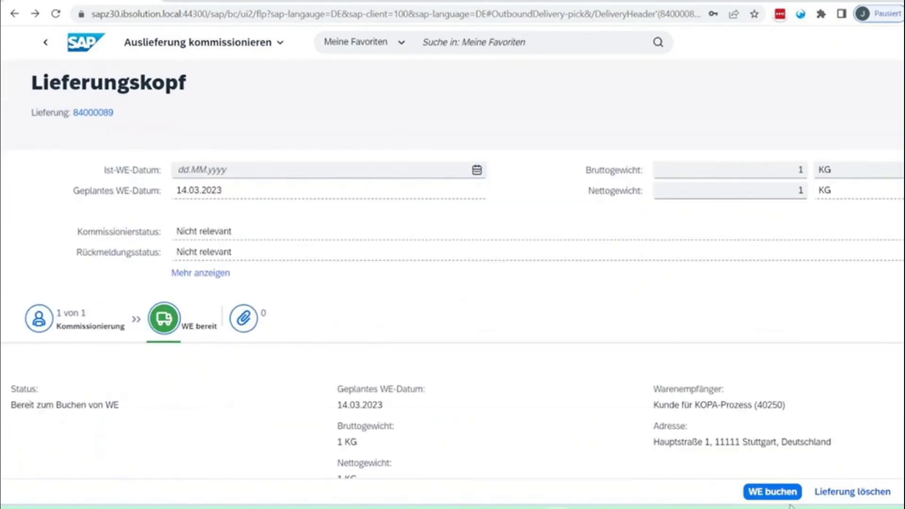
left_click(766, 496)
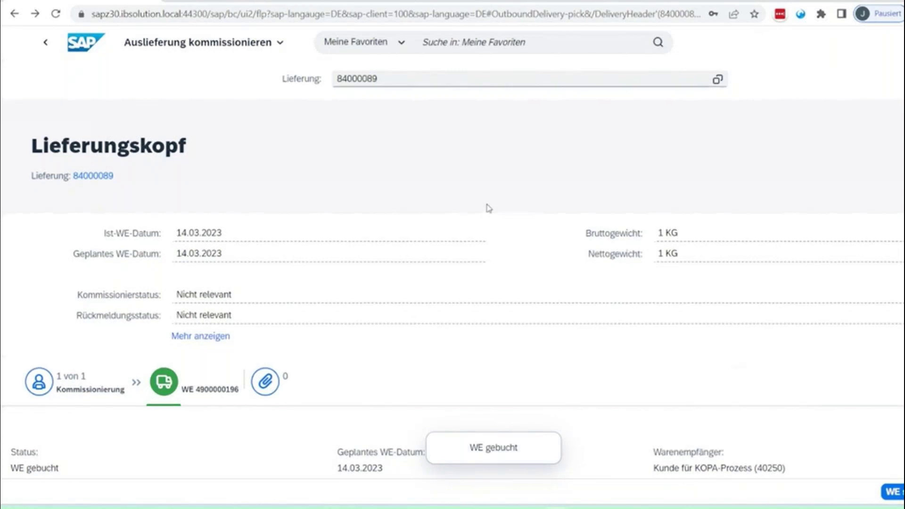
Check the posted goods receipt's details and copy the delivery number from the Lieferungskopf
scroll(487, 204, "down", 3)
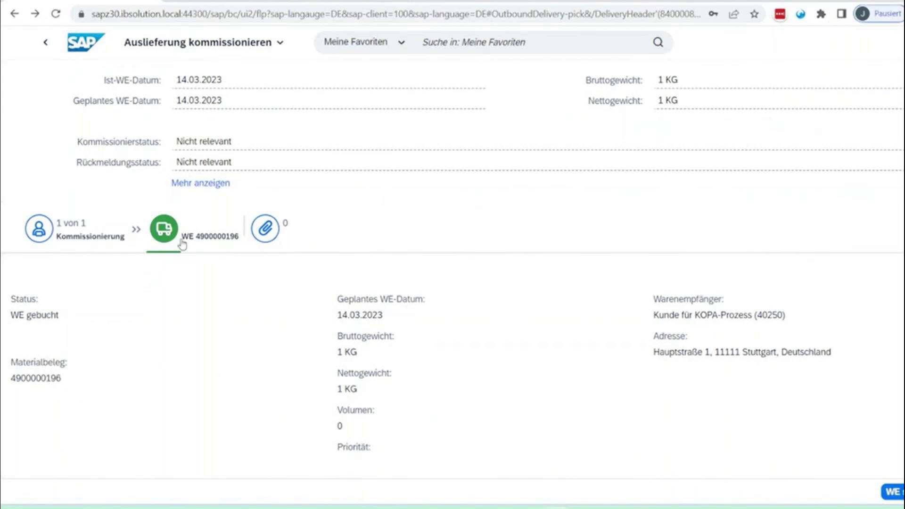
scroll(293, 313, "up", 3)
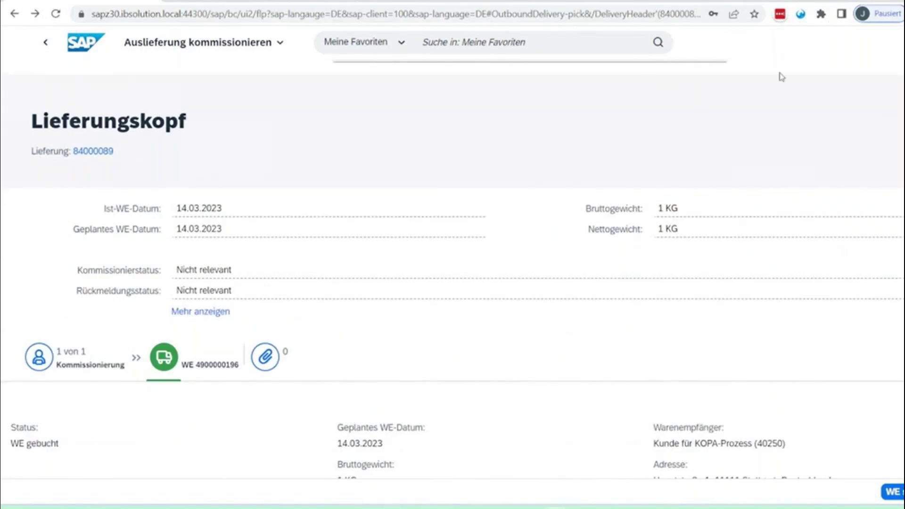
left_click_drag(114, 154, 74, 157)
key("ctrl+c")
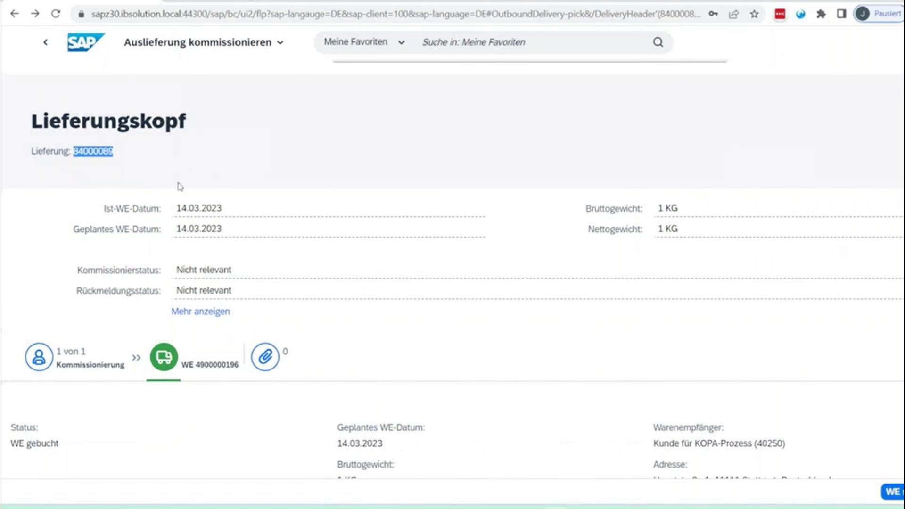
left_click(201, 111)
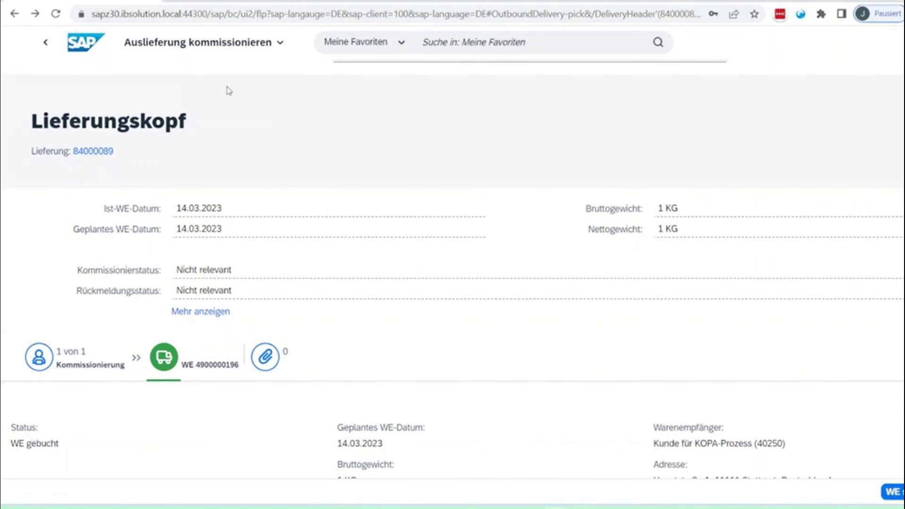
Load the copied delivery in Materialinspektion im Lager, selecting Zur Inspektion anstehende Lieferpositionen
left_click(90, 52)
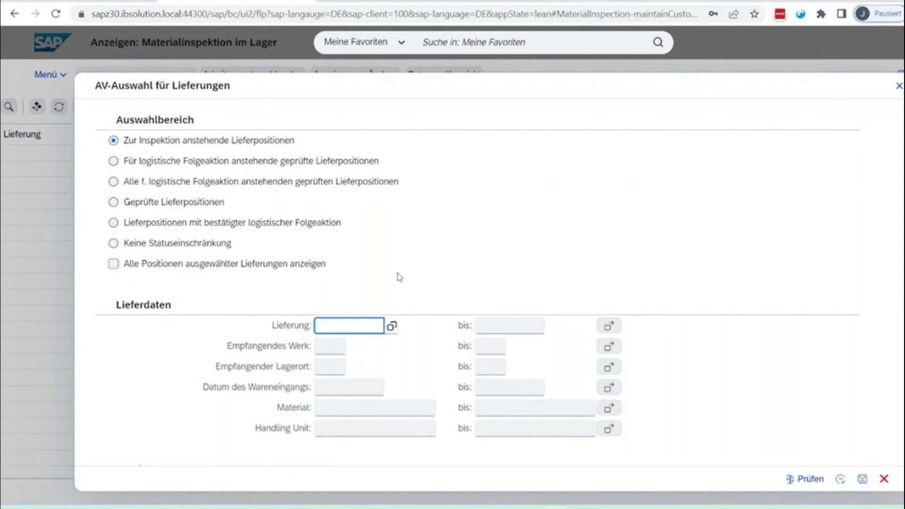
key("ctrl+v")
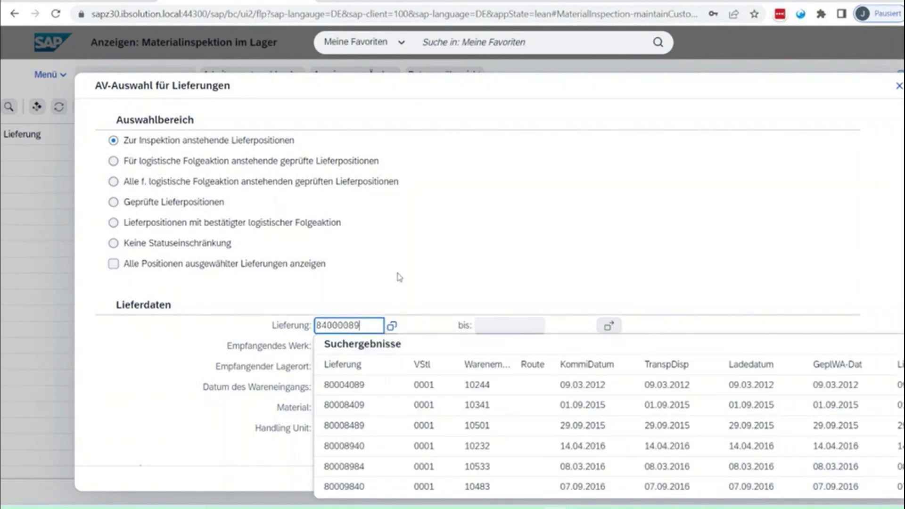
left_click(841, 478)
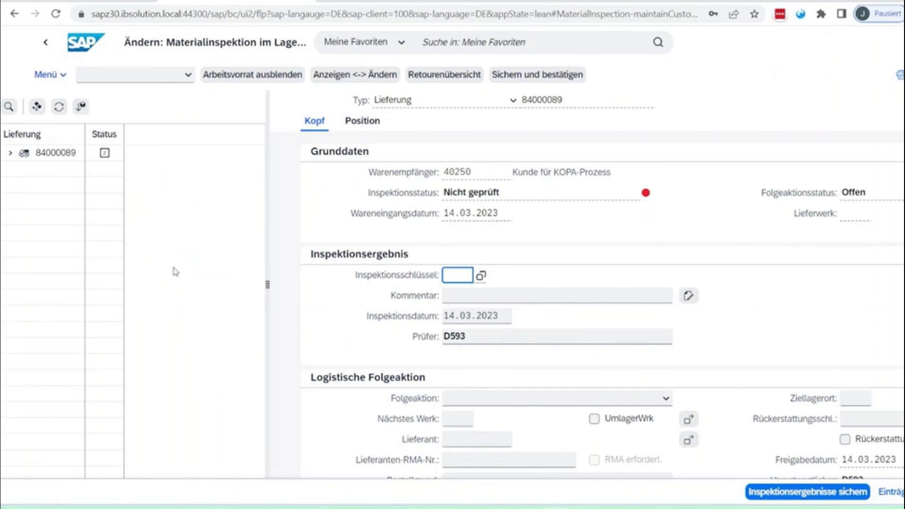
Expand the delivery in the worklist, narrow the worklist area, and display the inspection details at Position level for item 10
left_click(10, 153)
left_click(50, 169)
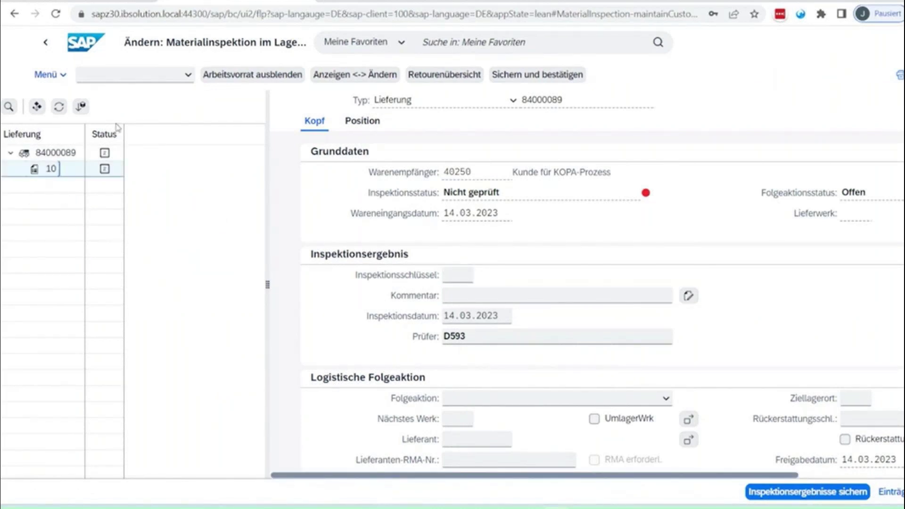
left_click_drag(267, 177, 186, 177)
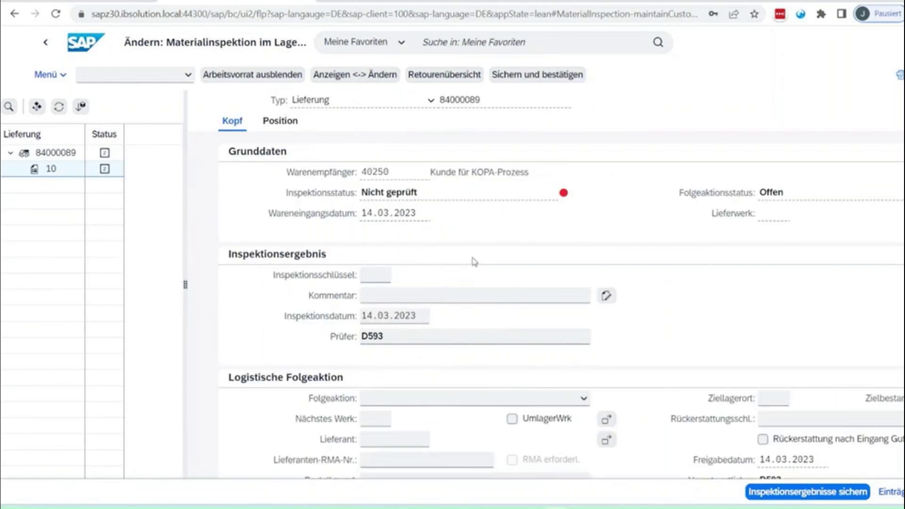
left_click(277, 122)
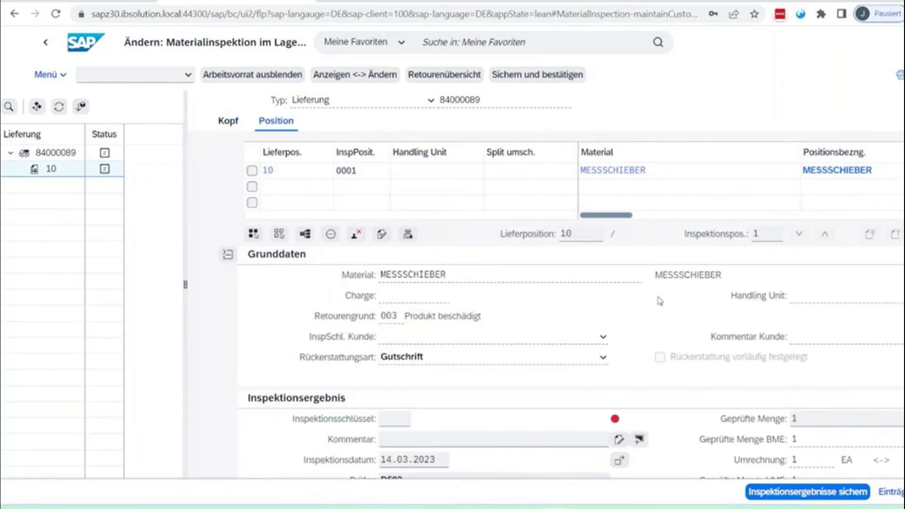
Record Inspektionsschlüssel 0002 (Nicht OK) for the MESSSCHIEBER item with the comment "Muss repariert werden"
scroll(365, 313, "down", 3)
scroll(365, 311, "down", 1)
left_click(397, 227)
left_click(418, 227)
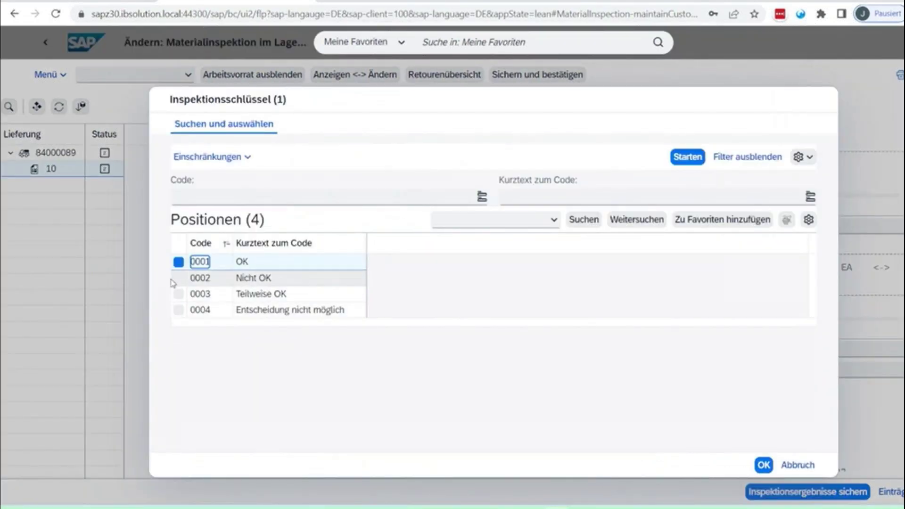
left_click(173, 281)
left_click(764, 464)
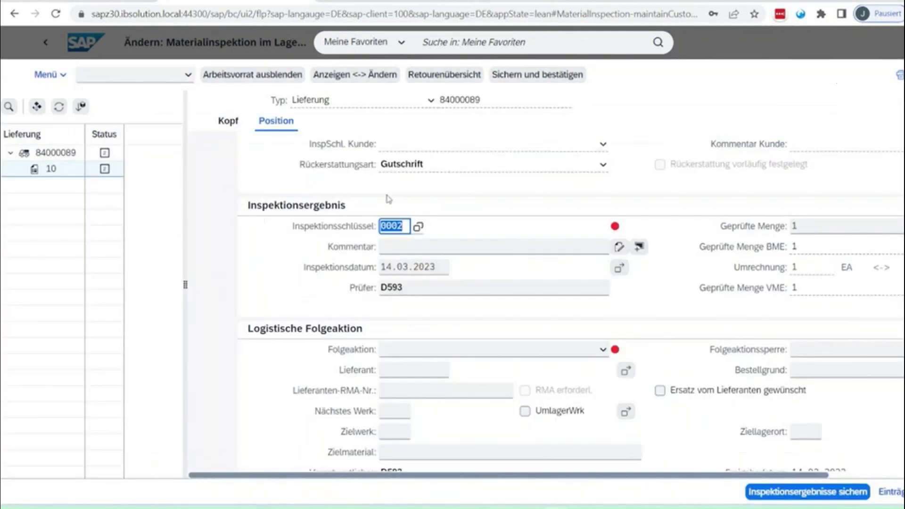
key("Tab")
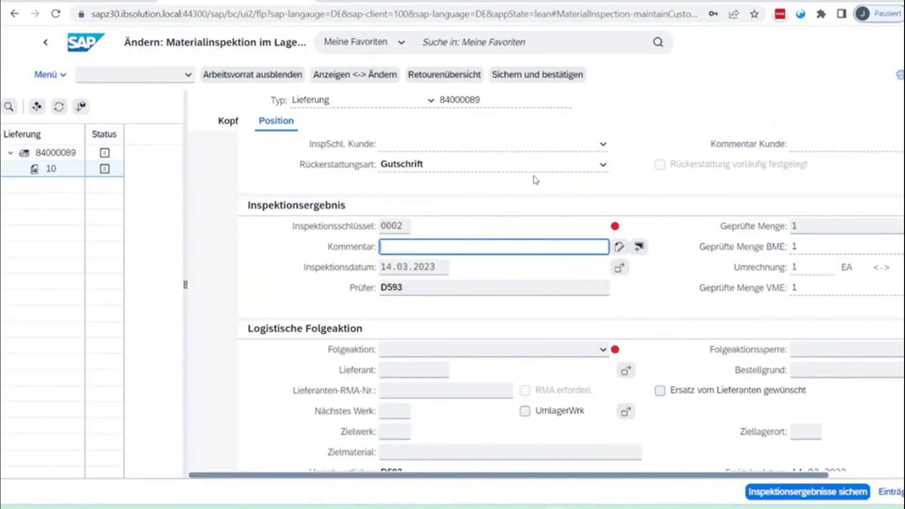
type("Muss repariert werden")
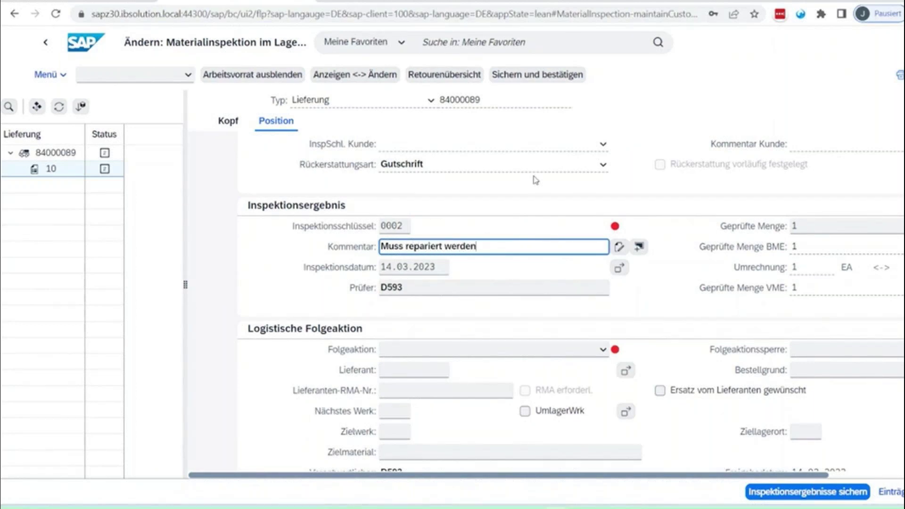
key("Return")
Set the logistical Folgeaktion to 0026 Werkstattreparatur (Service), and save and confirm the inspection
scroll(601, 349, "down", 3)
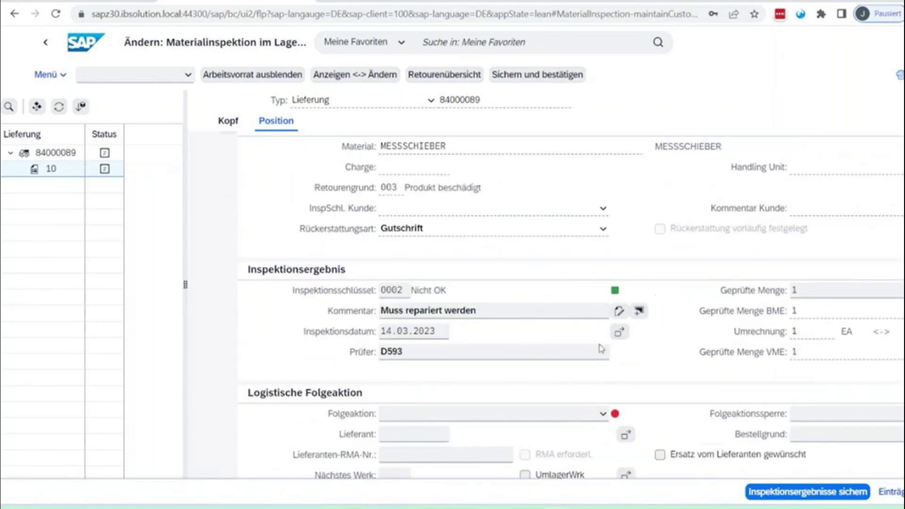
scroll(509, 279, "down", 3)
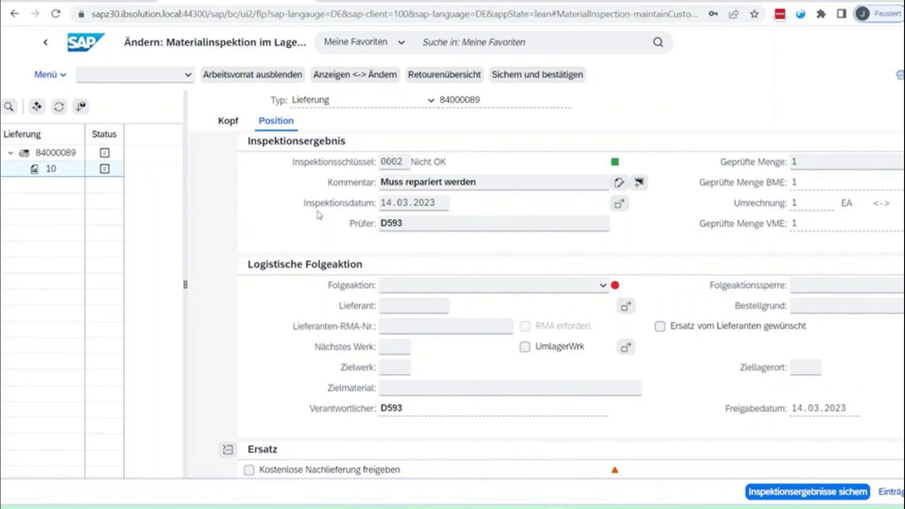
left_click(605, 286)
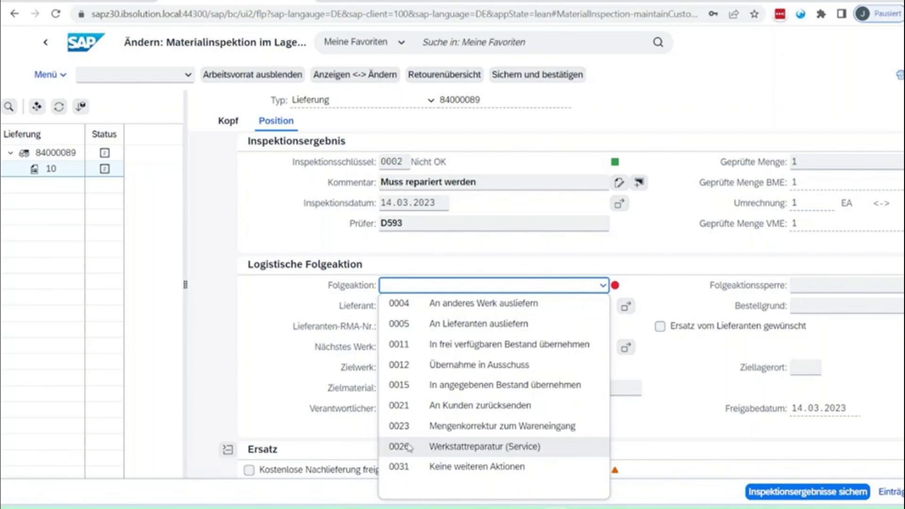
left_click(528, 448)
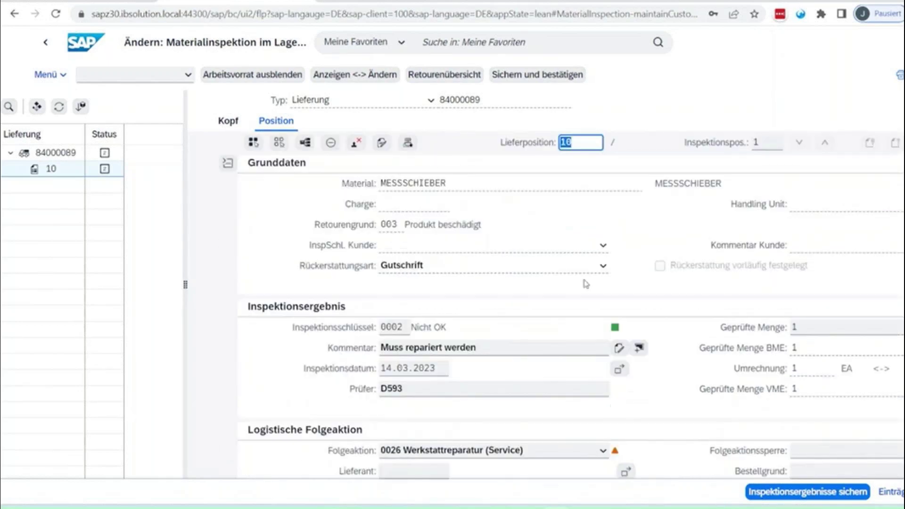
scroll(586, 284, "down", 2)
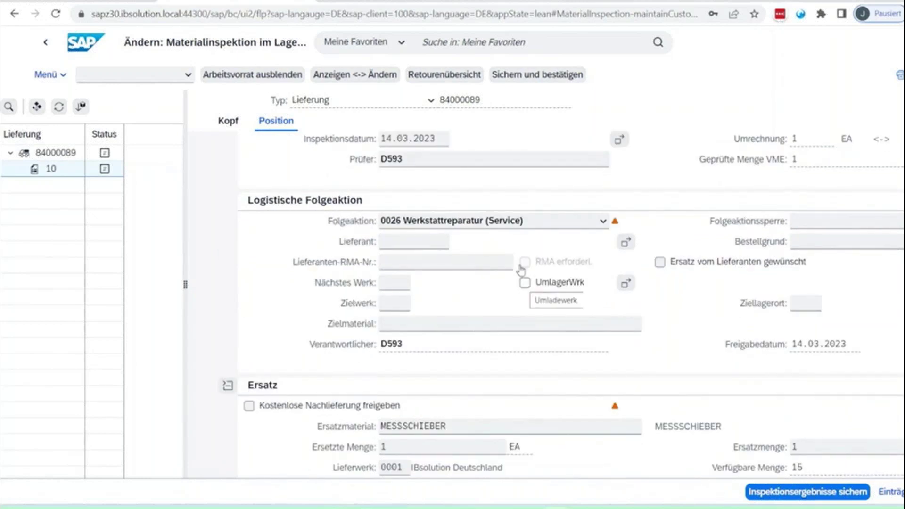
left_click(561, 76)
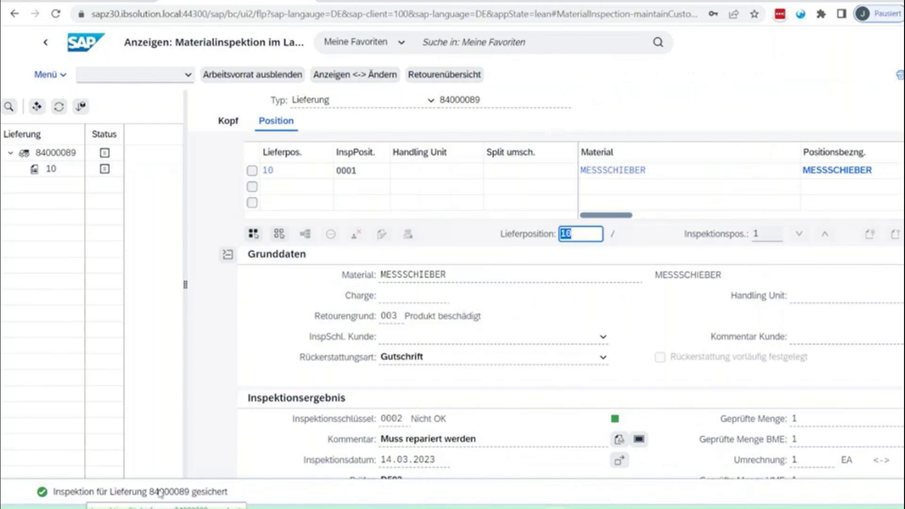
Check the saved inspection and, from the Retourenübersicht, open the repair document under Übergabe an Werkstattreparatur (Service)
scroll(308, 269, "down", 6)
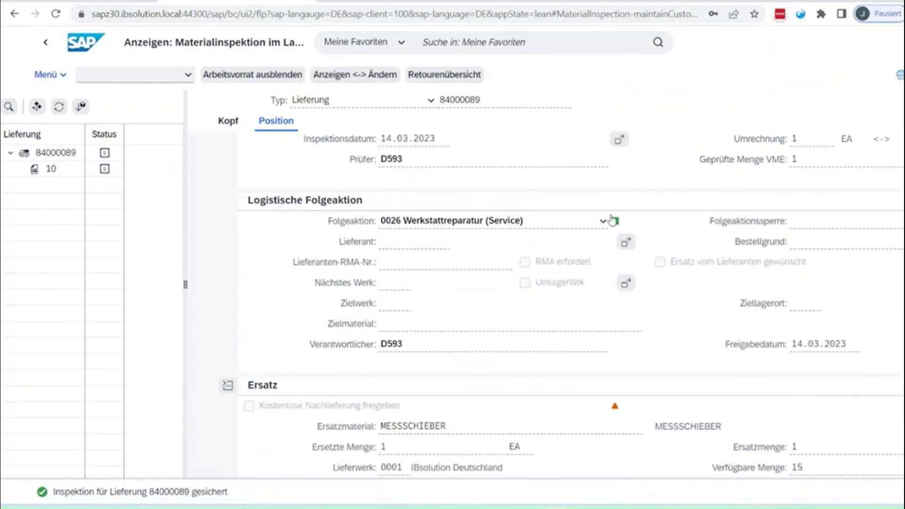
scroll(486, 302, "up", 2)
scroll(489, 305, "up", 6)
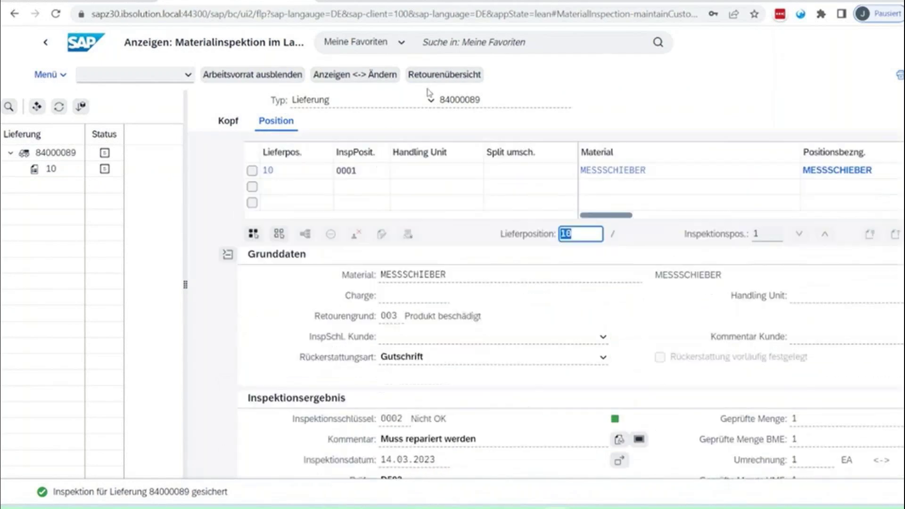
left_click(446, 76)
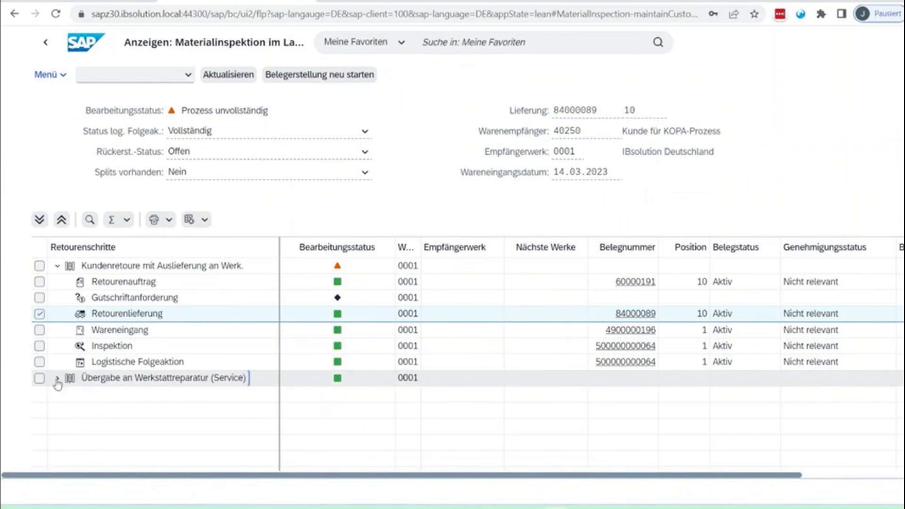
left_click(57, 380)
left_click(643, 395)
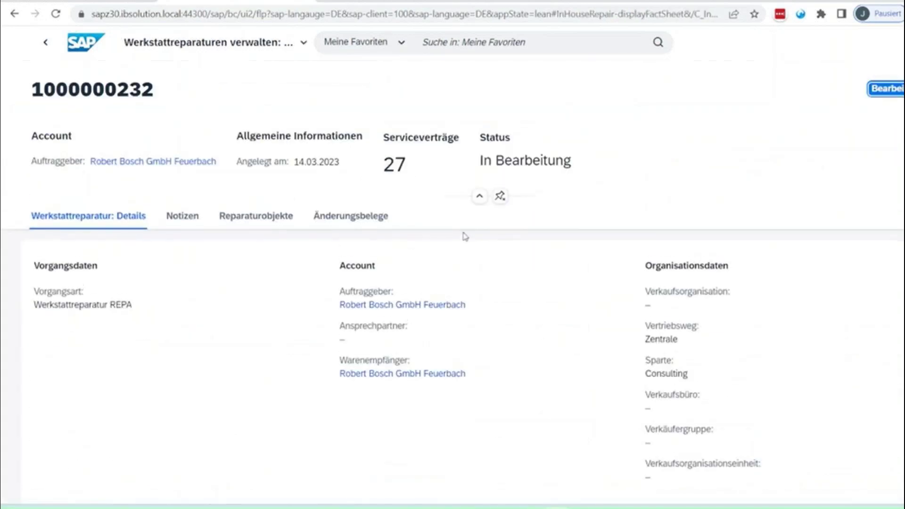
Filter the in-house repair's Reparaturobjekte by Vorprüfung and open Vorprüfungen durchführen for repair object 10
scroll(462, 240, "down", 5)
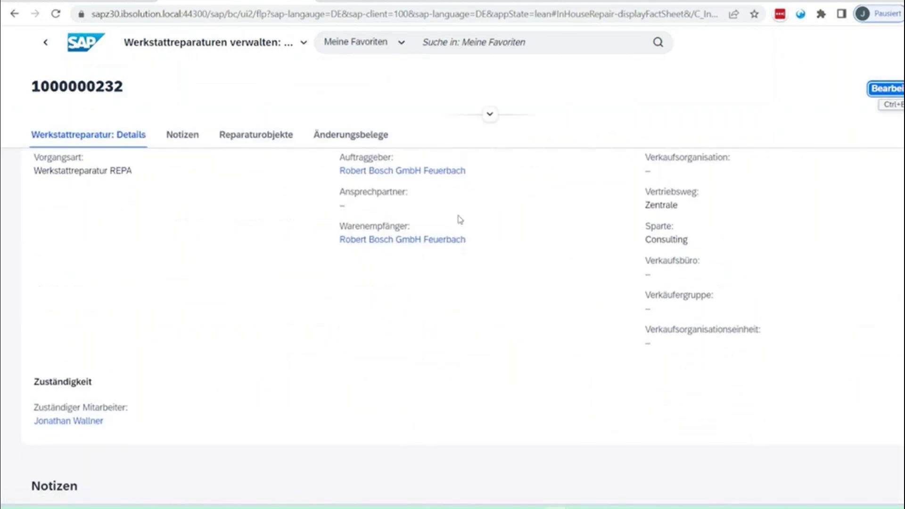
scroll(456, 215, "down", 7)
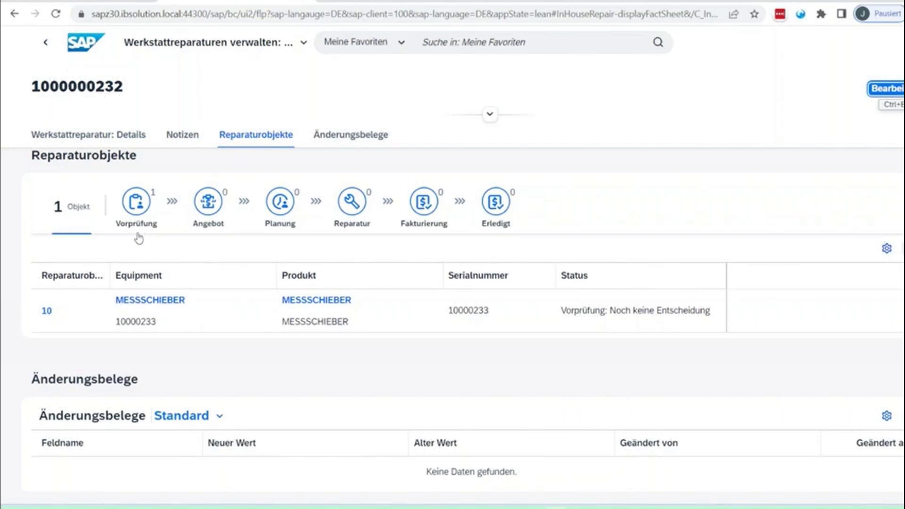
scroll(138, 238, "down", 3)
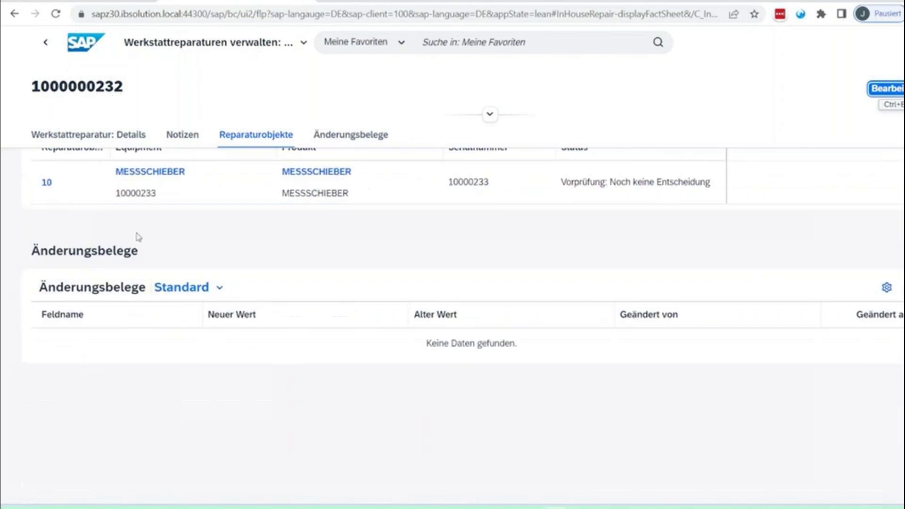
scroll(92, 243, "up", 1)
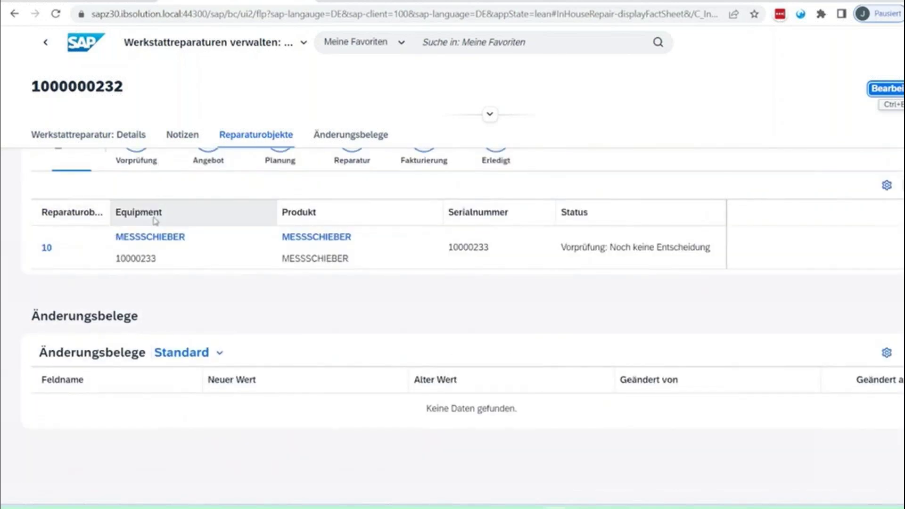
scroll(141, 217, "up", 2)
left_click(130, 218)
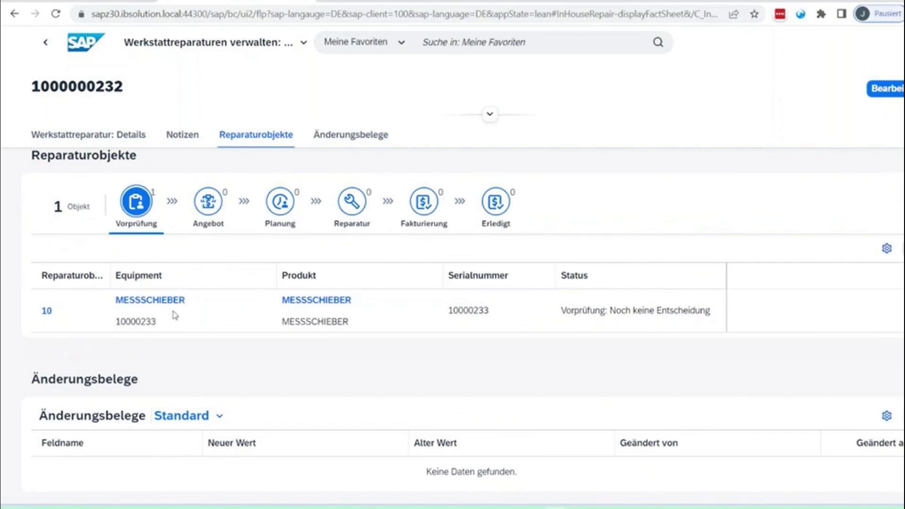
left_click(46, 311)
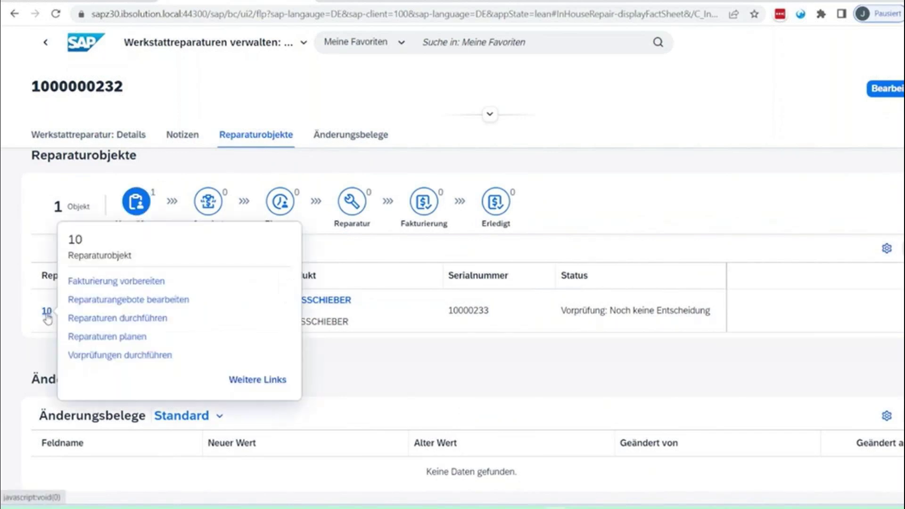
left_click(116, 357)
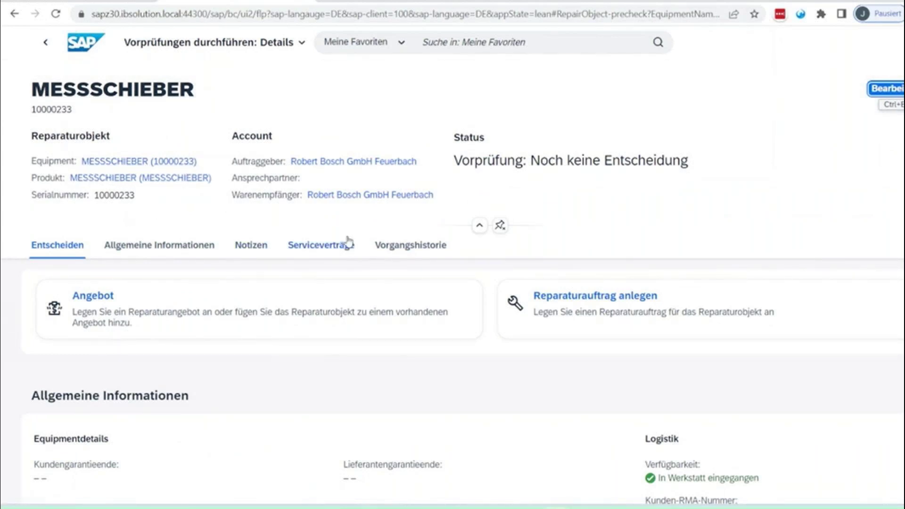
Check the repair object's serial number, Verfügbarkeit and Kunden-RMA-Nummer in the Vorprüfung details
left_click_drag(136, 197, 105, 195)
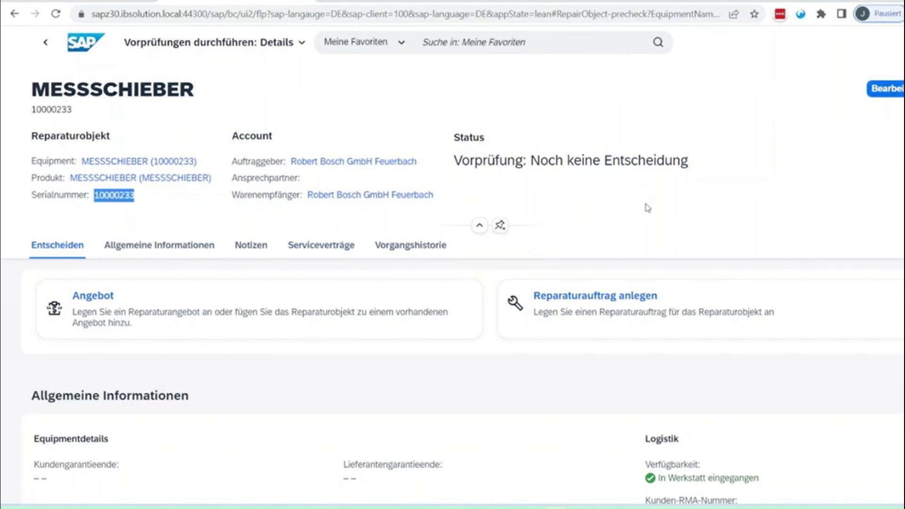
left_click(622, 197)
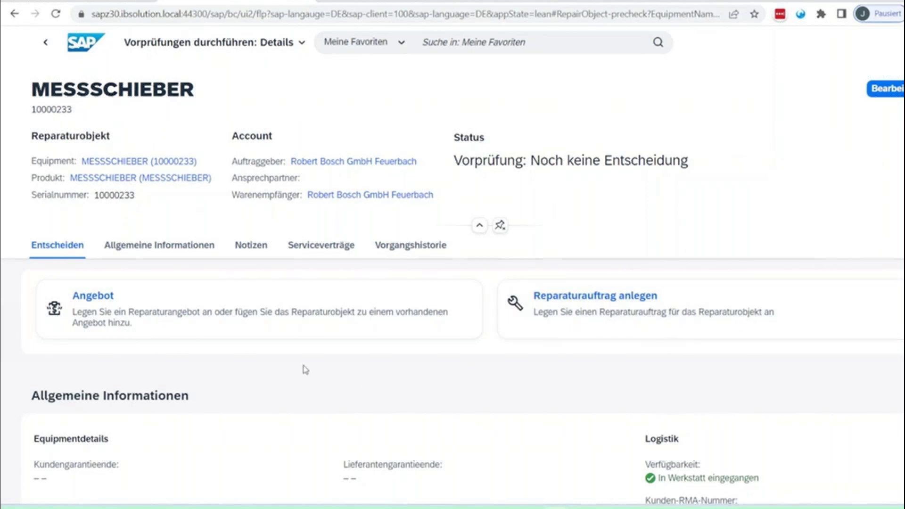
scroll(305, 370, "down", 2)
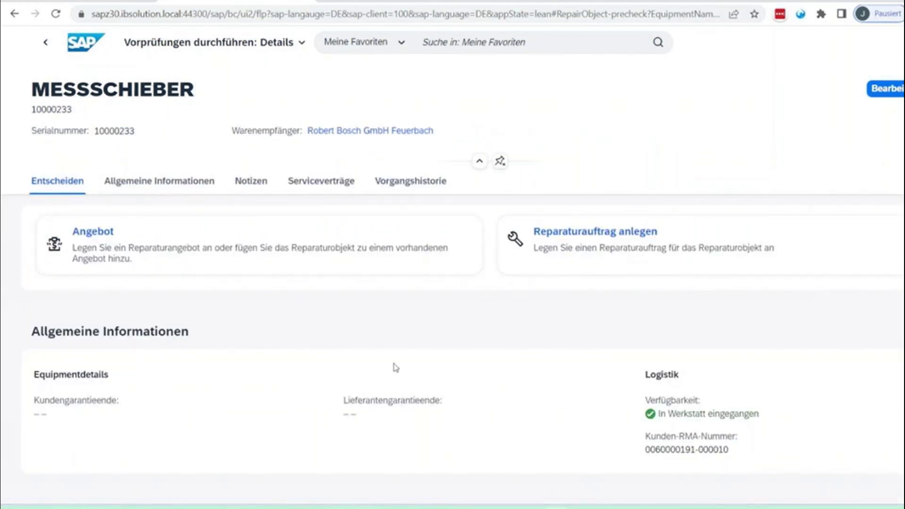
scroll(396, 367, "down", 2)
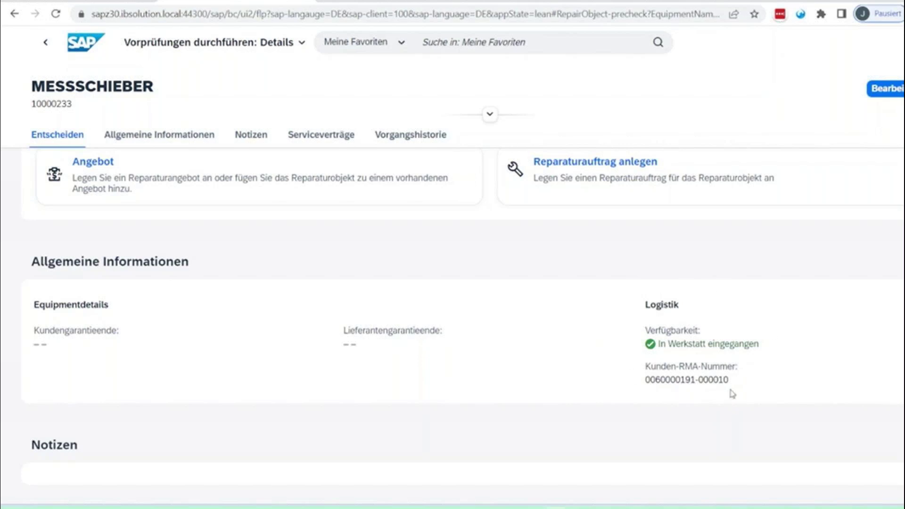
left_click_drag(658, 343, 775, 345)
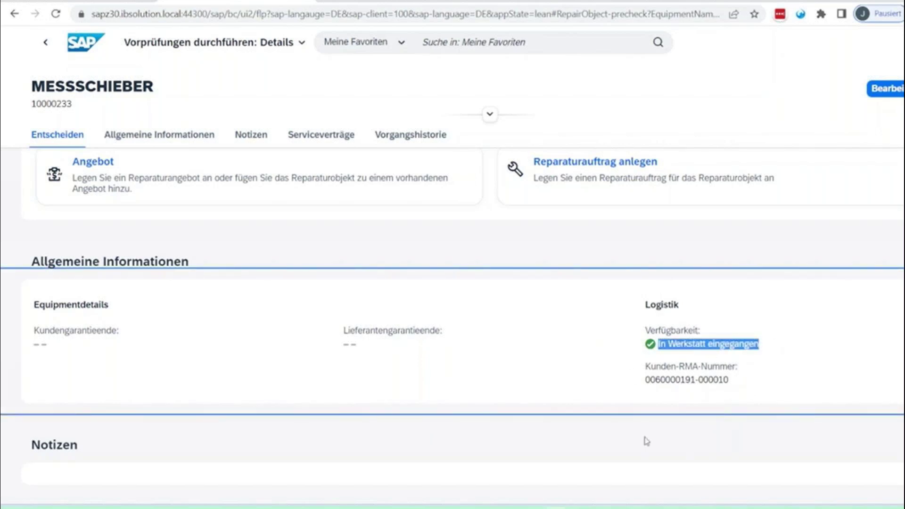
left_click_drag(645, 381, 733, 381)
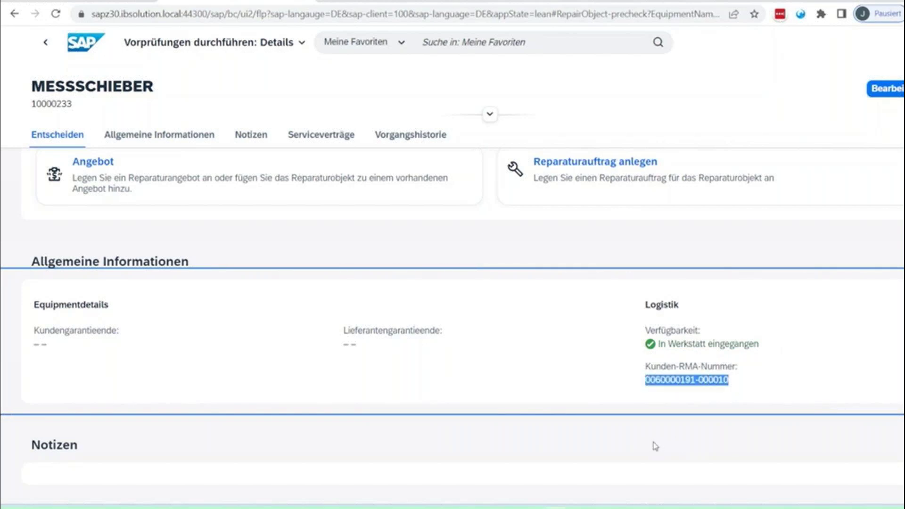
left_click(671, 426)
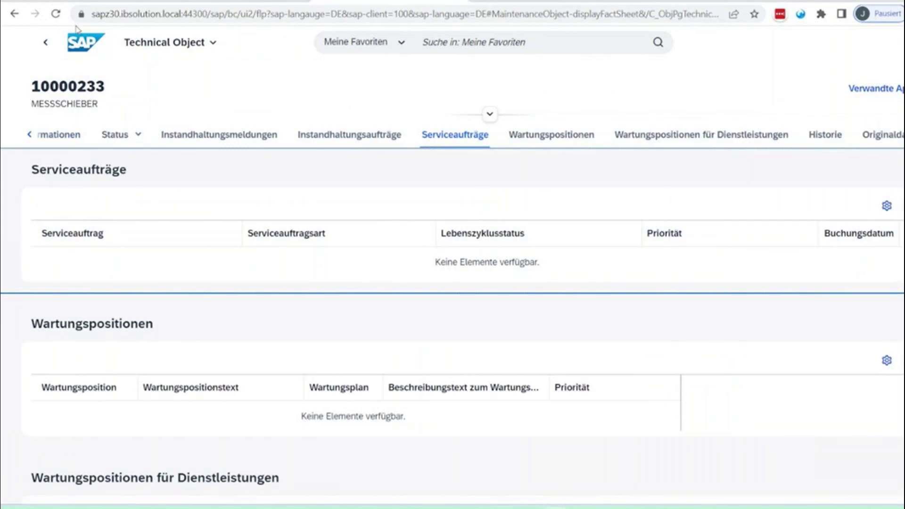
Reload the MESSSCHIEBER technical object, check its Status and Serviceaufträge, and return to the Vorprüfung details
left_click(55, 14)
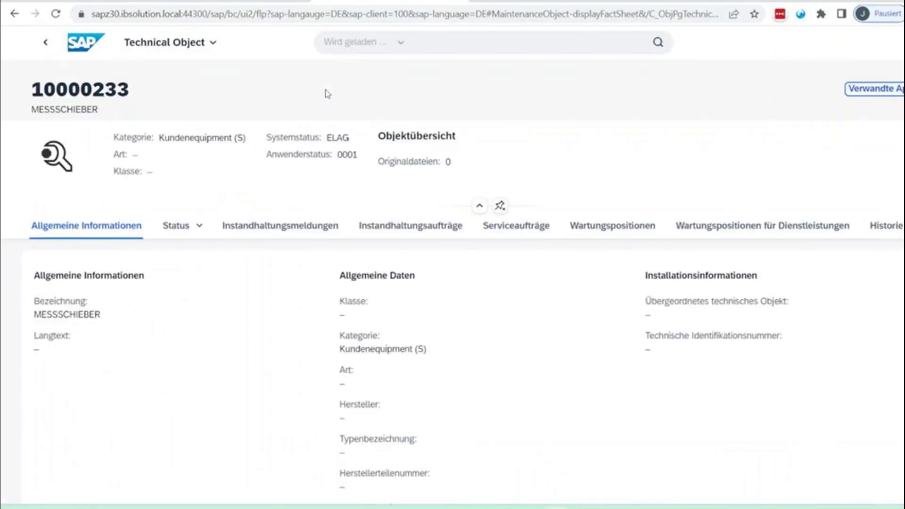
left_click(177, 225)
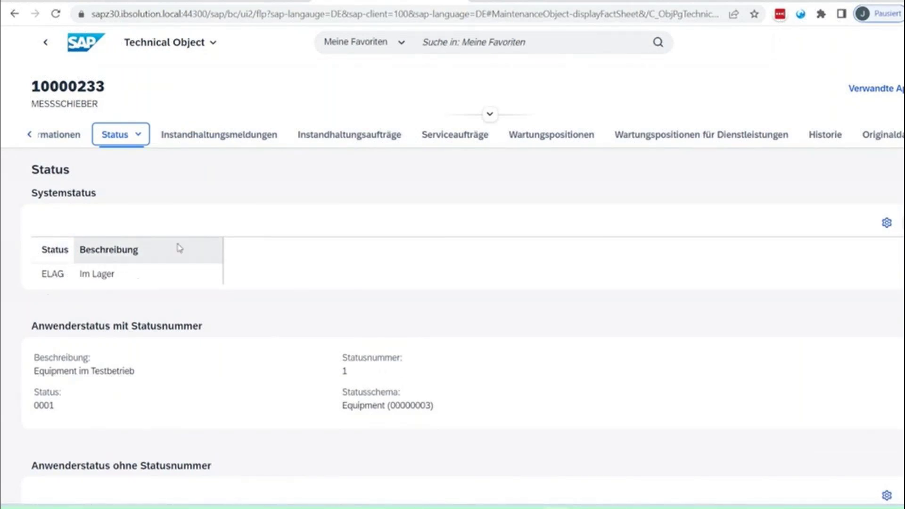
left_click(451, 142)
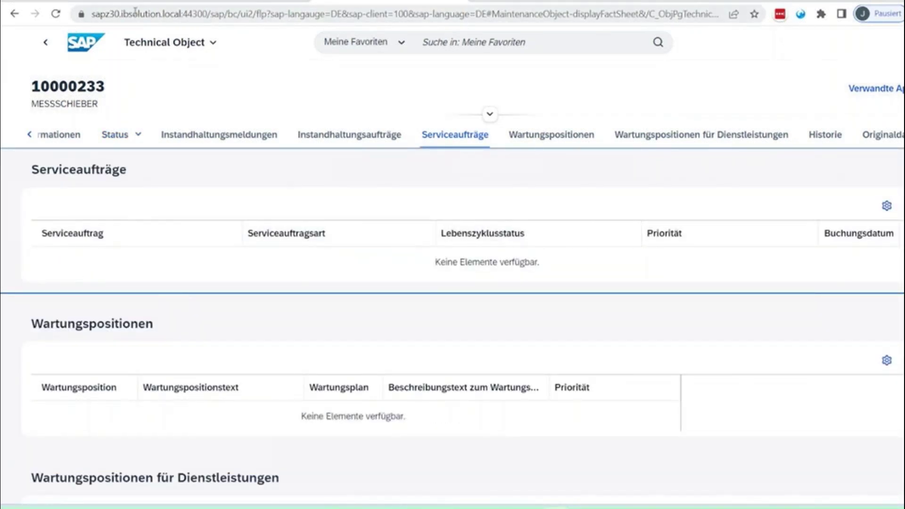
left_click(239, 1)
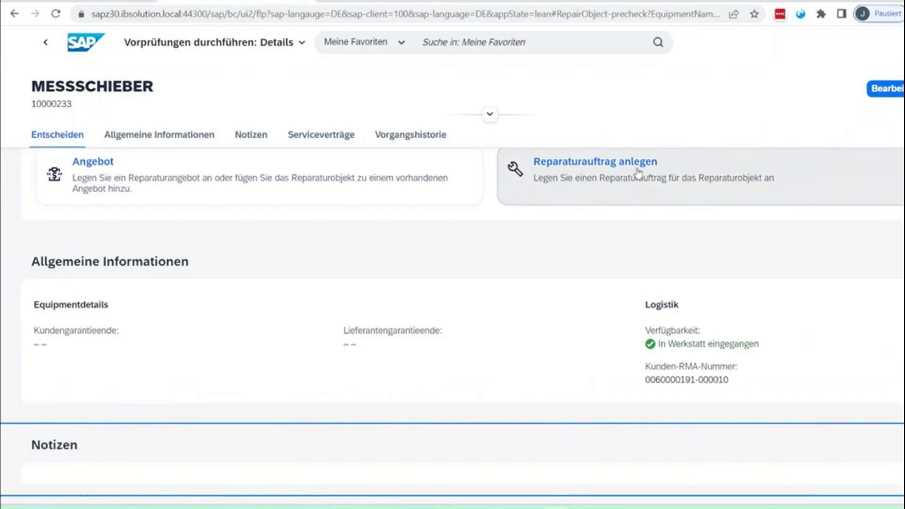
Create a Reparaturauftrag for the MESSSCHIEBER repair object from the Vorprüfung details and check its Vorgangshistorie
left_click(702, 191)
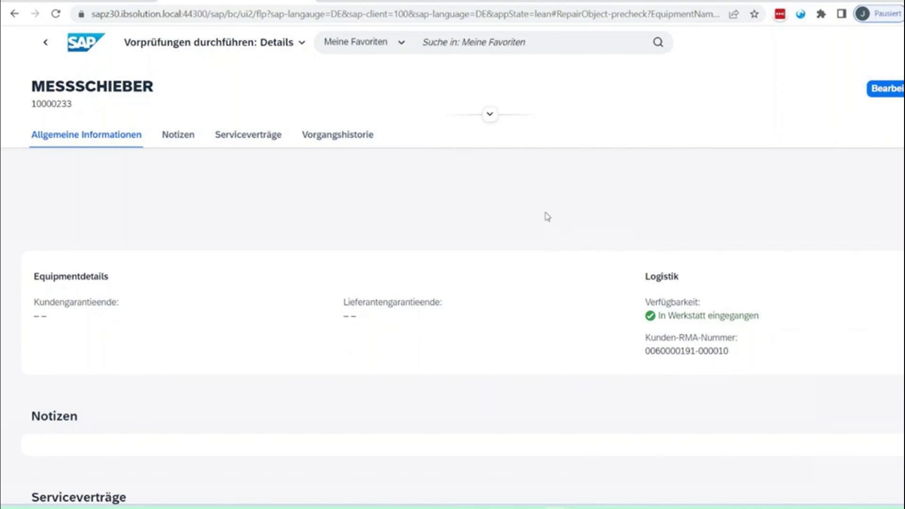
scroll(461, 208, "down", 10)
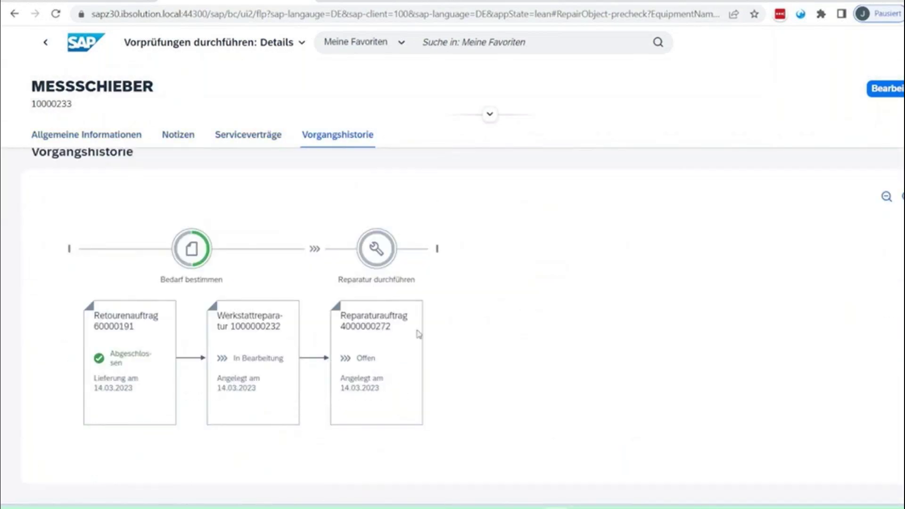
Reload the MESSSCHIEBER technical object, check the repair order under Serviceaufträge, and return to the Vorprüfung details
left_click(401, 4)
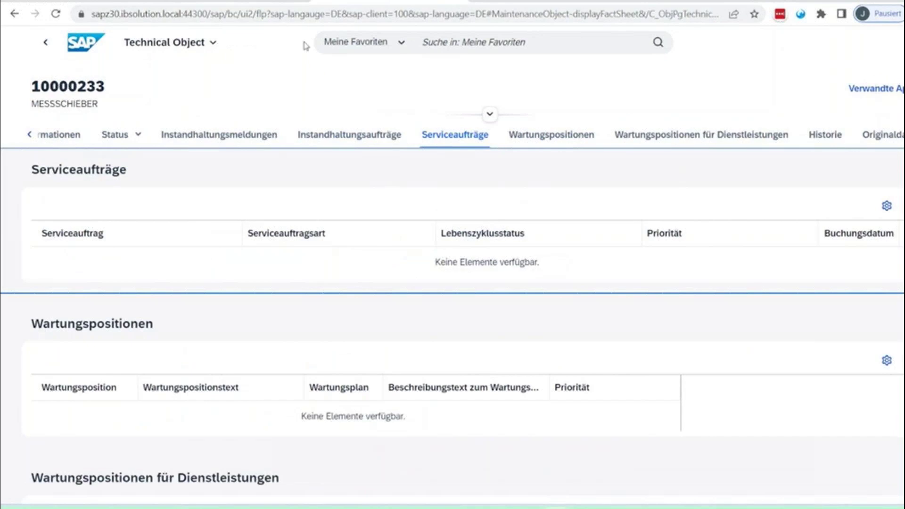
left_click(56, 14)
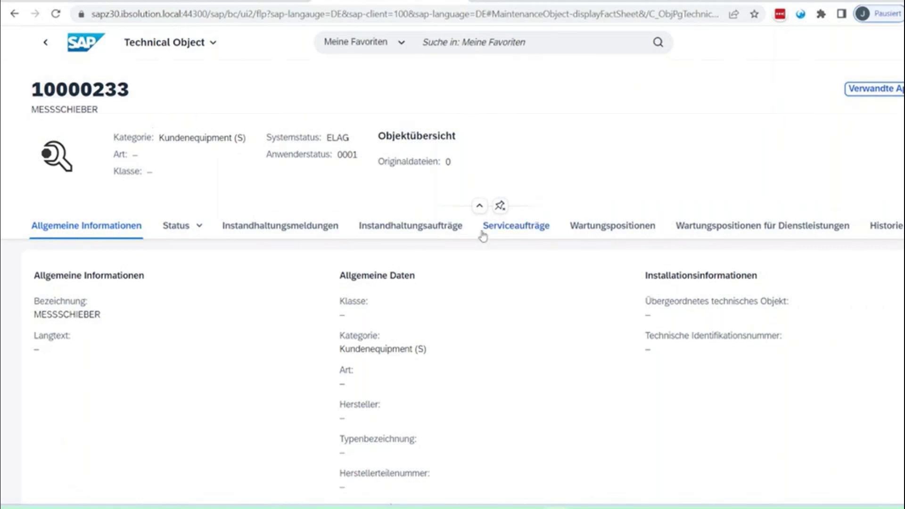
left_click(540, 233)
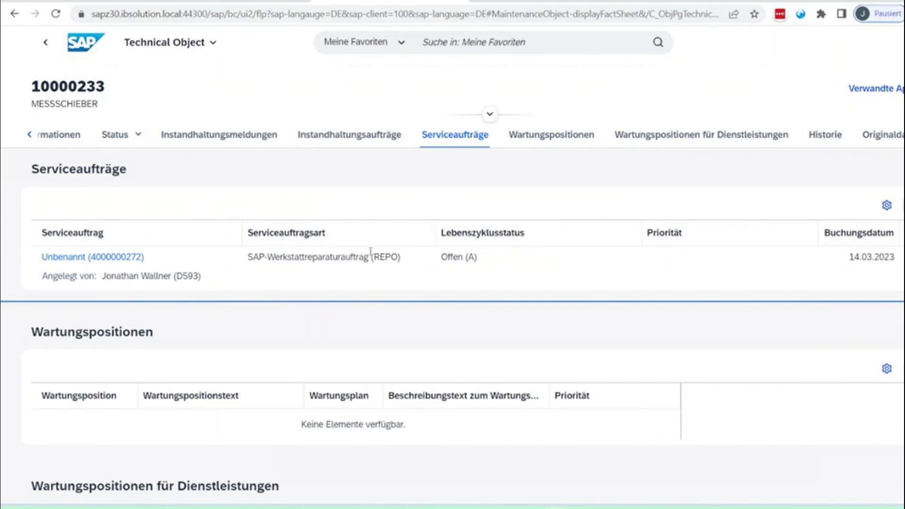
triple_click(86, 258)
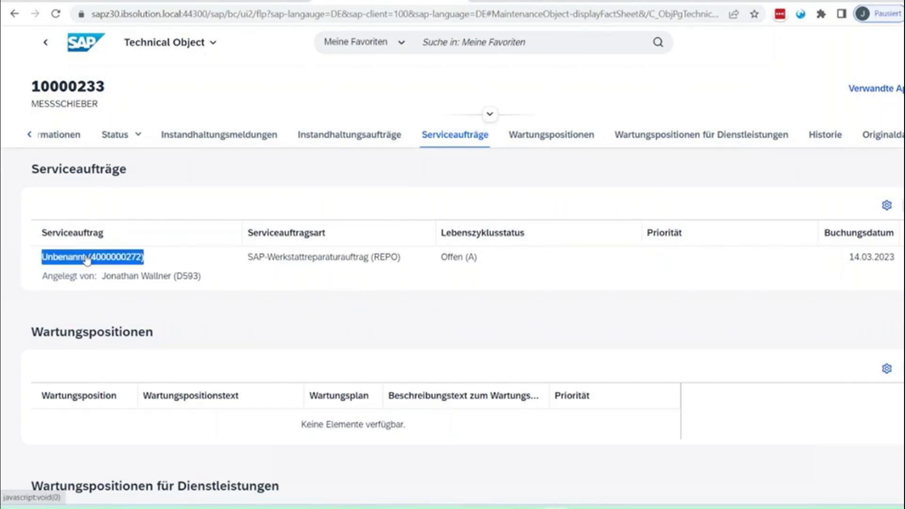
left_click(87, 259)
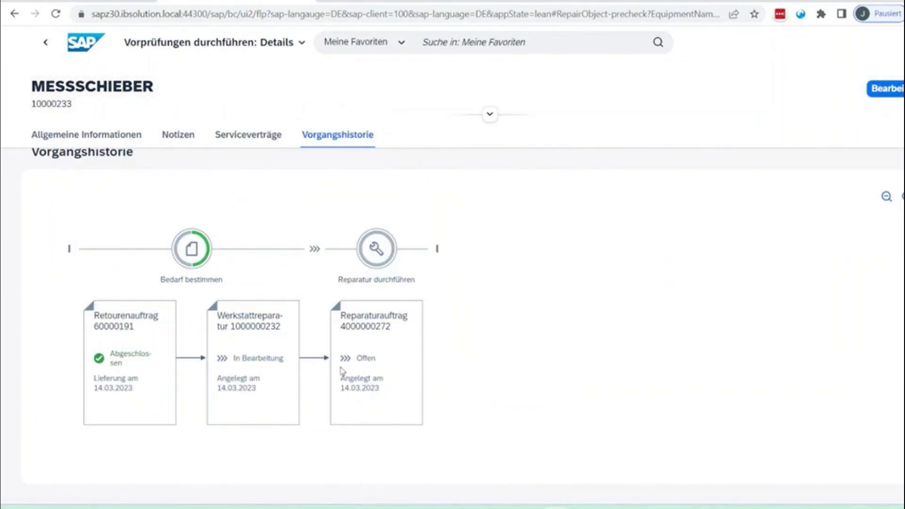
Display the Reparaturauftrag from the Vorgangshistorie and check its Kreditstatus
left_click(388, 348)
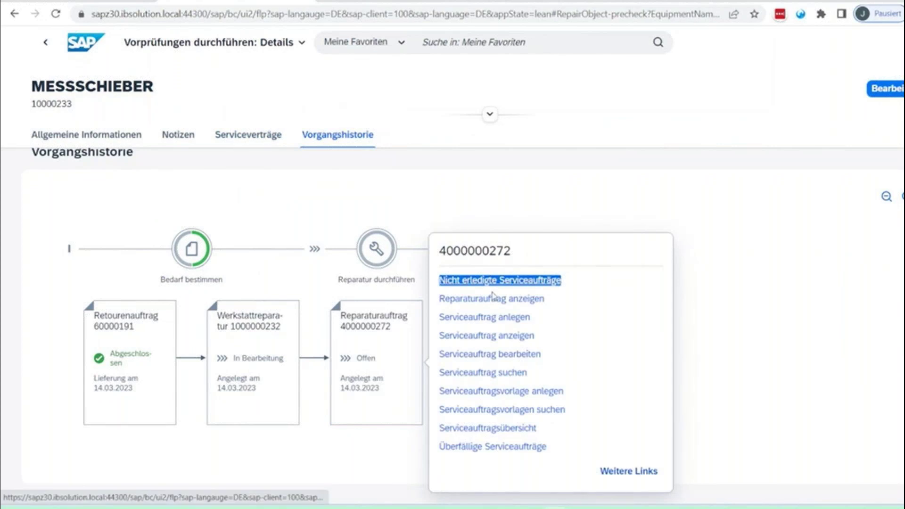
left_click(495, 299)
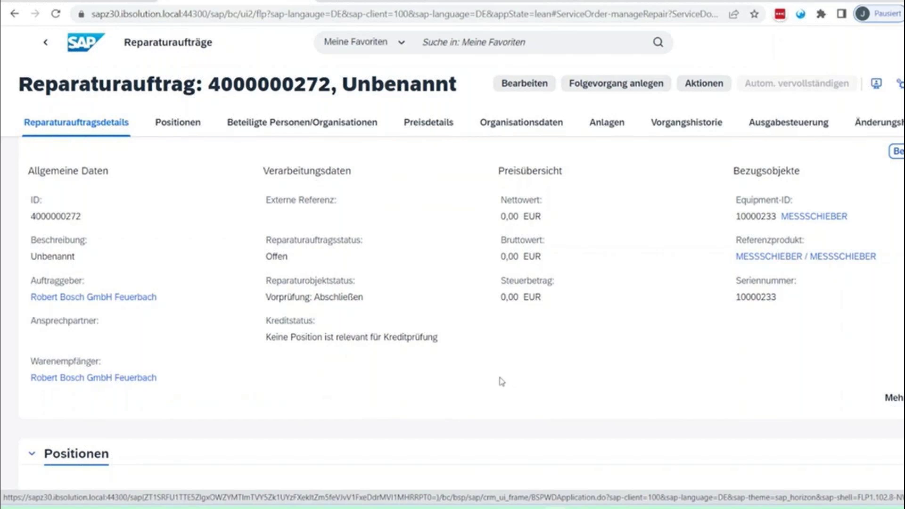
left_click_drag(264, 340, 463, 349)
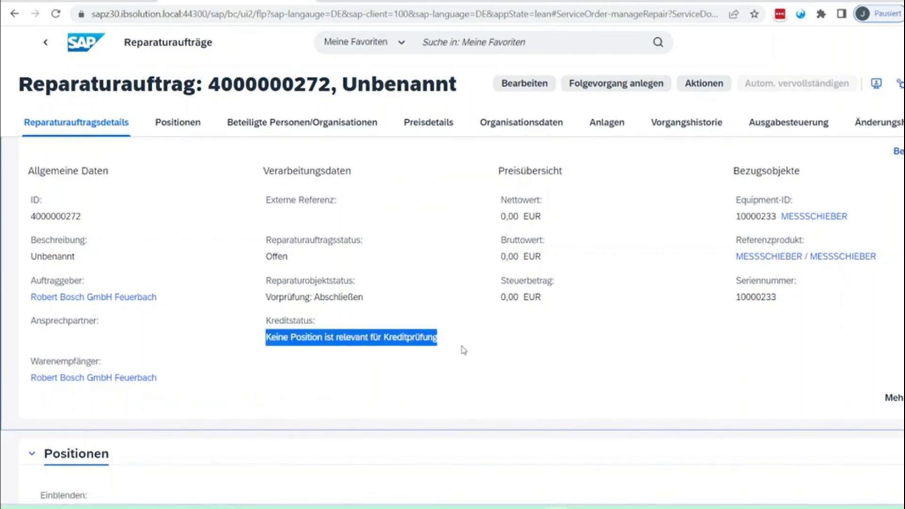
left_click(338, 355)
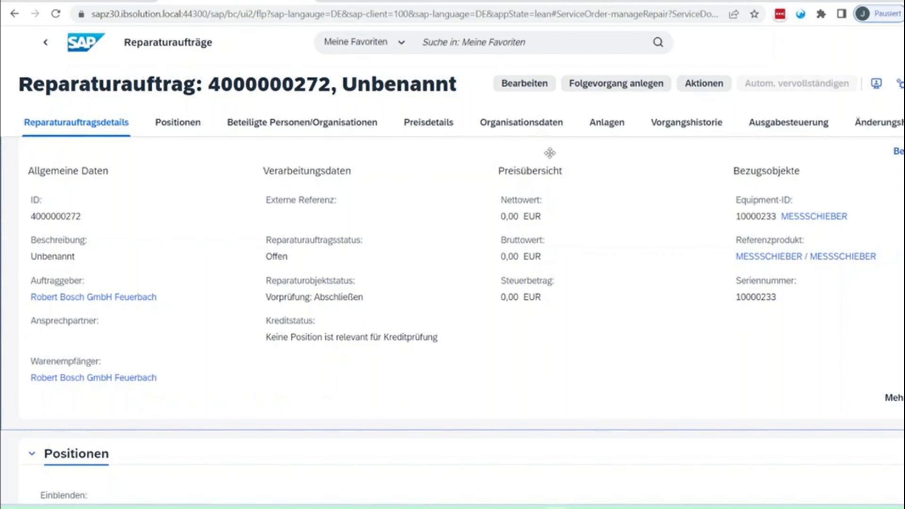
Edit the repair order, add a position with Produkt-ID 1160, and assign it to the first listed service contract
left_click(525, 83)
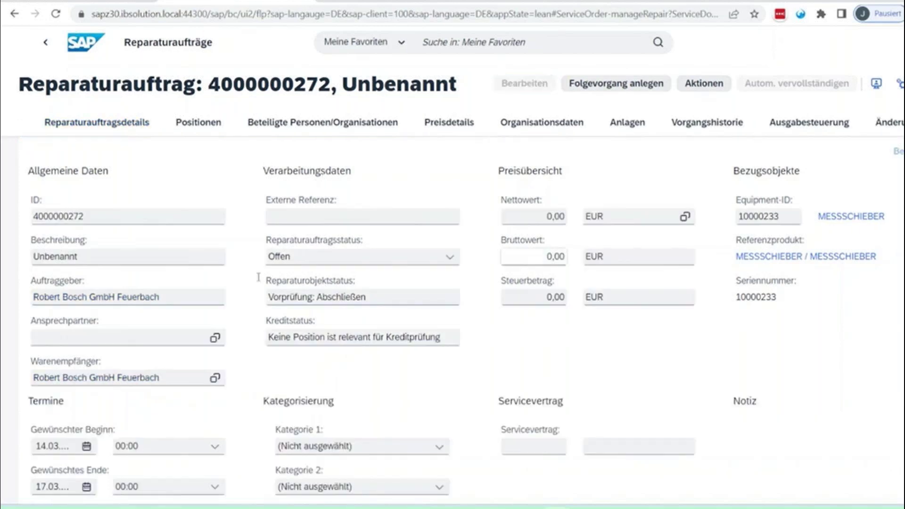
scroll(136, 209, "down", 7)
scroll(134, 208, "down", 5)
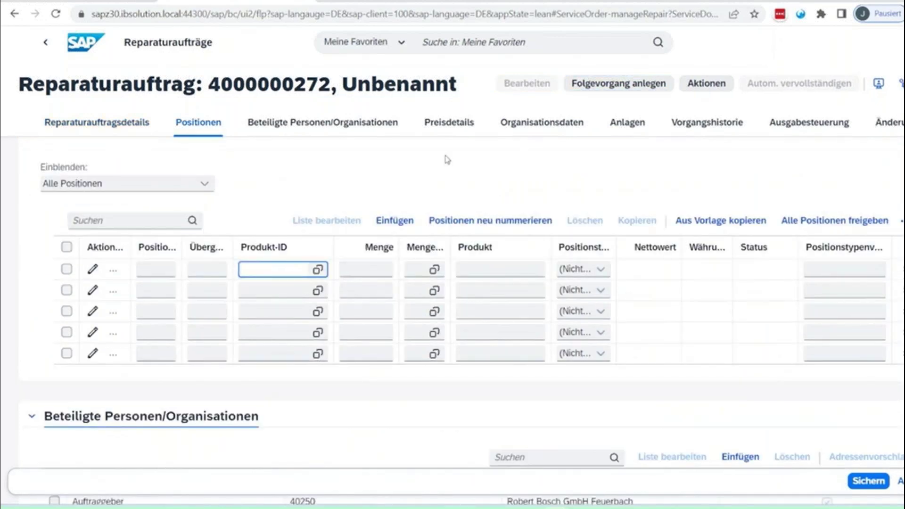
type("60")
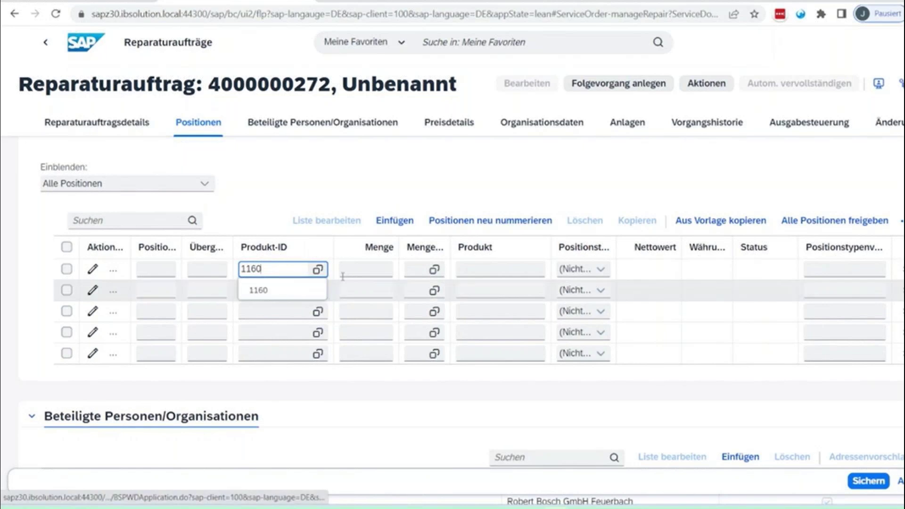
key("Tab")
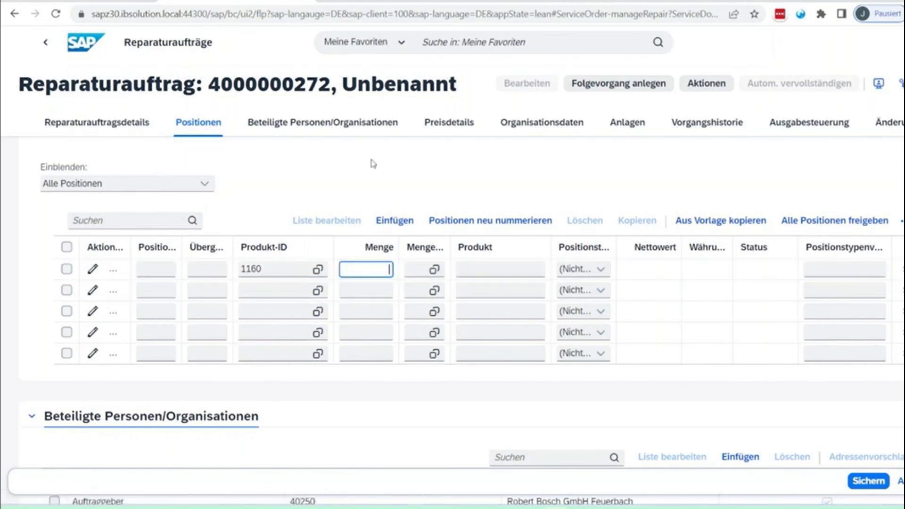
key("Return")
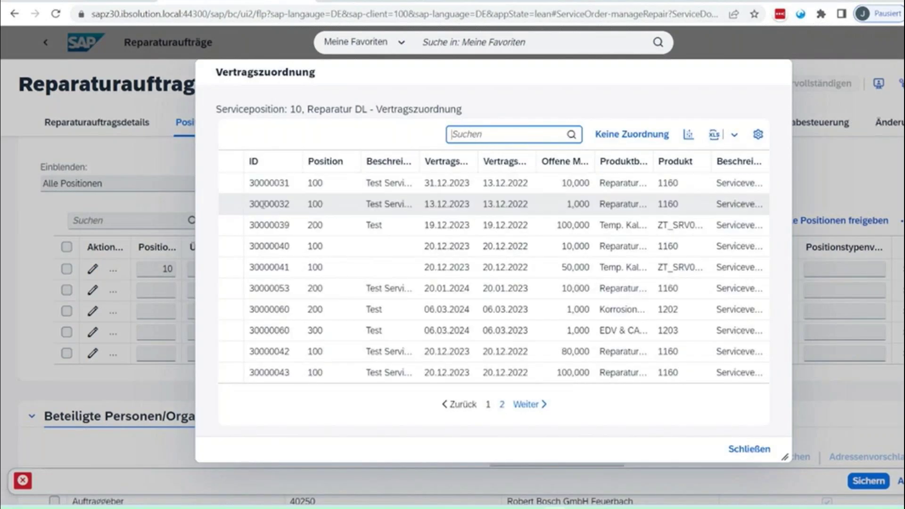
left_click(305, 183)
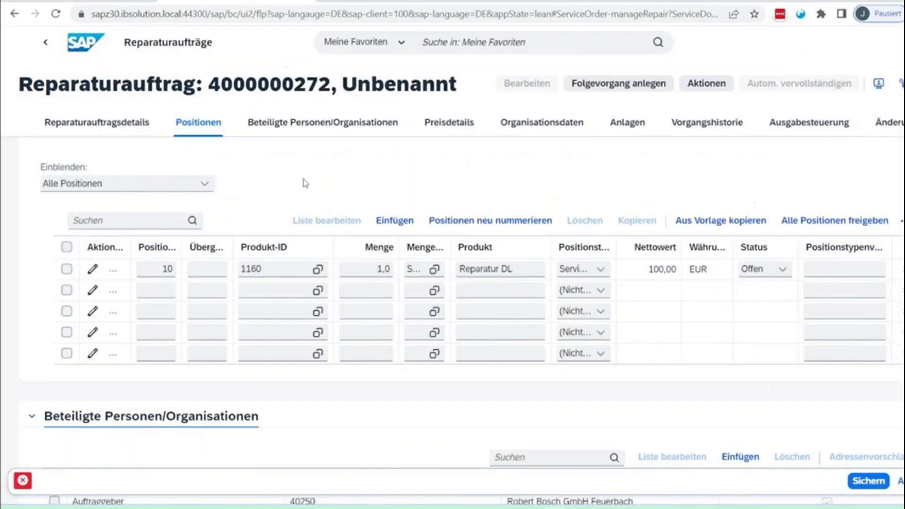
left_click(600, 269)
left_click(647, 295)
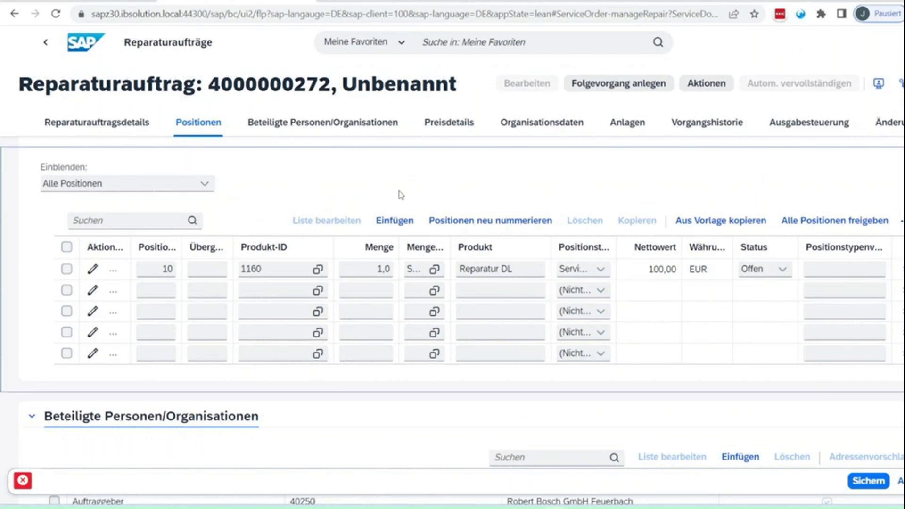
Open the details of position 10, Reparatur DL, and read its messages
left_click(92, 270)
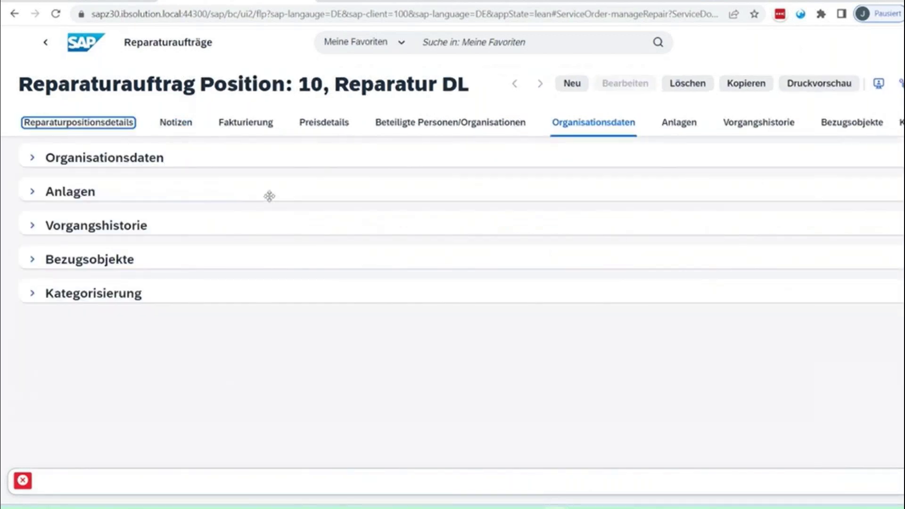
scroll(262, 226, "down", 1)
scroll(255, 225, "down", 10)
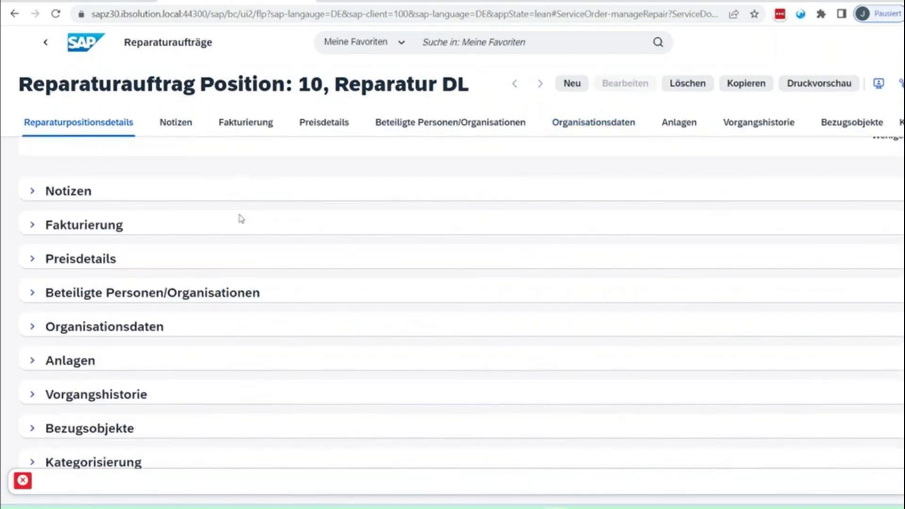
left_click(22, 481)
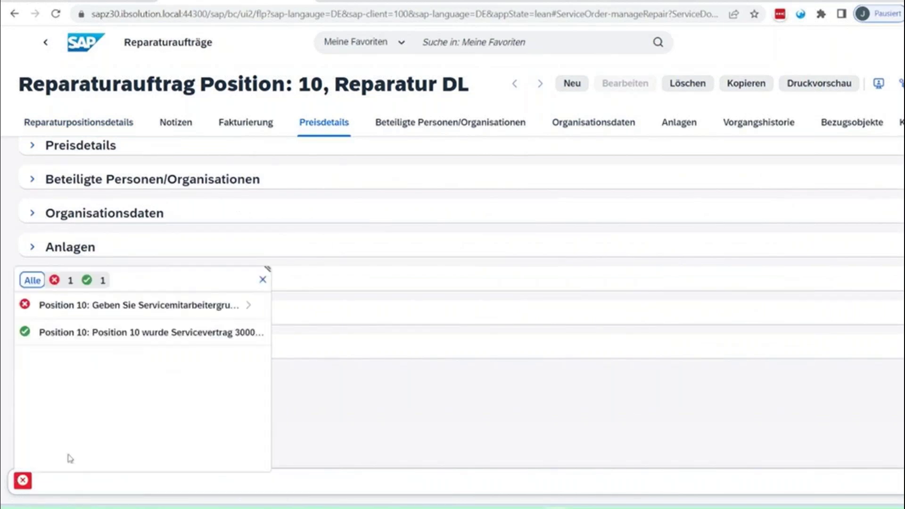
left_click(263, 280)
Add SRV_TECHGR as Servicemitarbeitergruppe under the position's Beteiligte Personen/Organisationen and return to the repair order
left_click(35, 181)
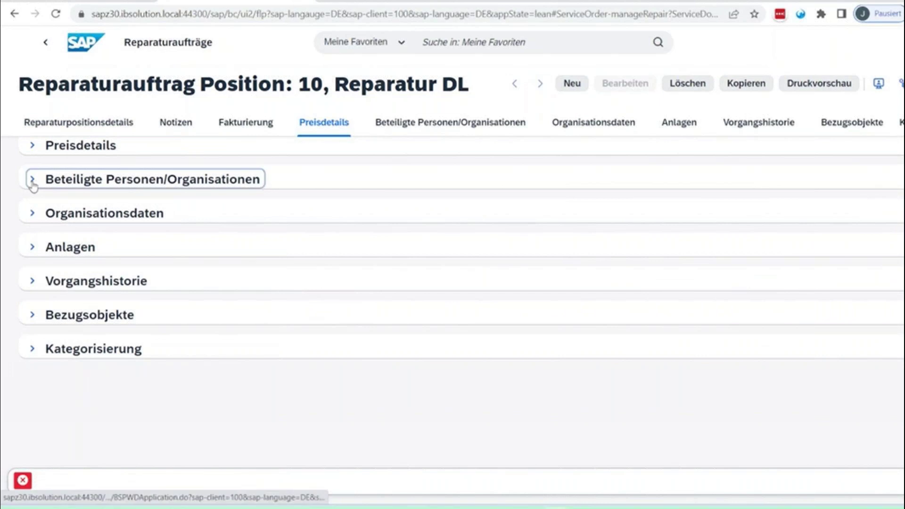
scroll(455, 215, "down", 2)
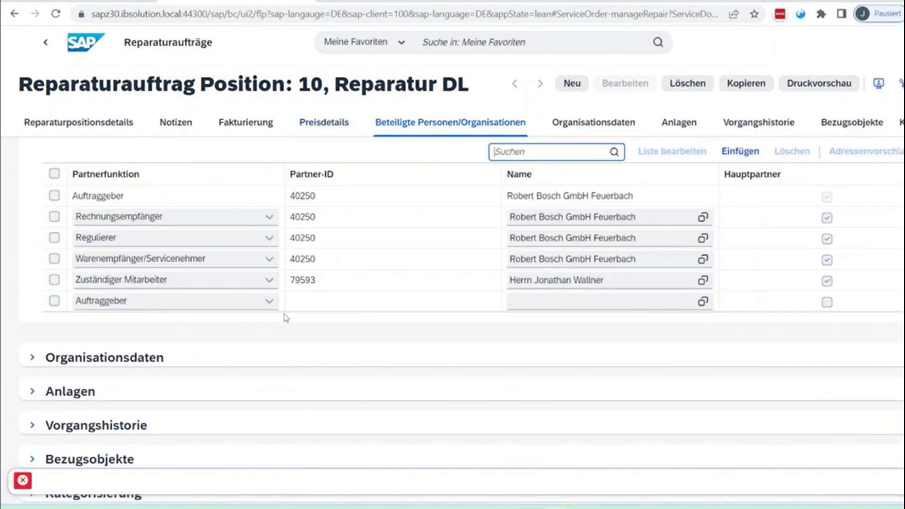
left_click(268, 305)
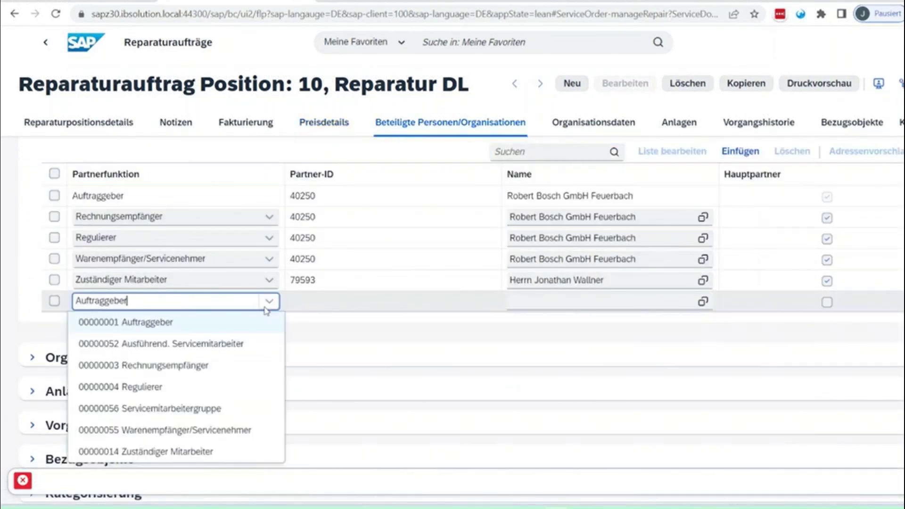
left_click(253, 408)
left_click(590, 301)
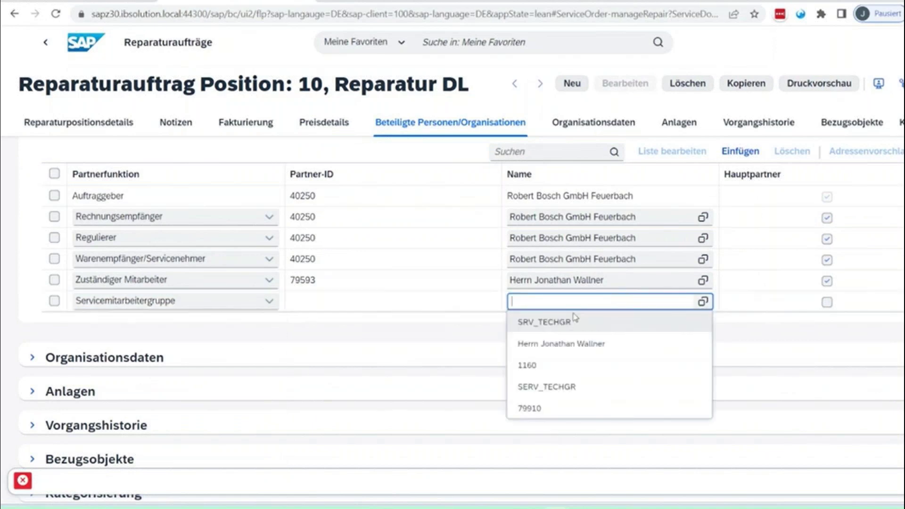
left_click(573, 321)
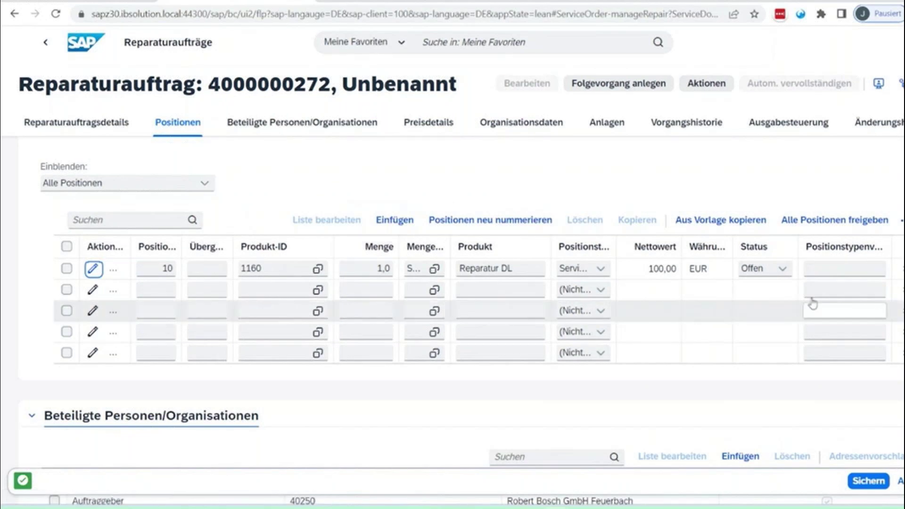
Set the status of position 10 to Freigegeben and save the repair order
left_click(782, 269)
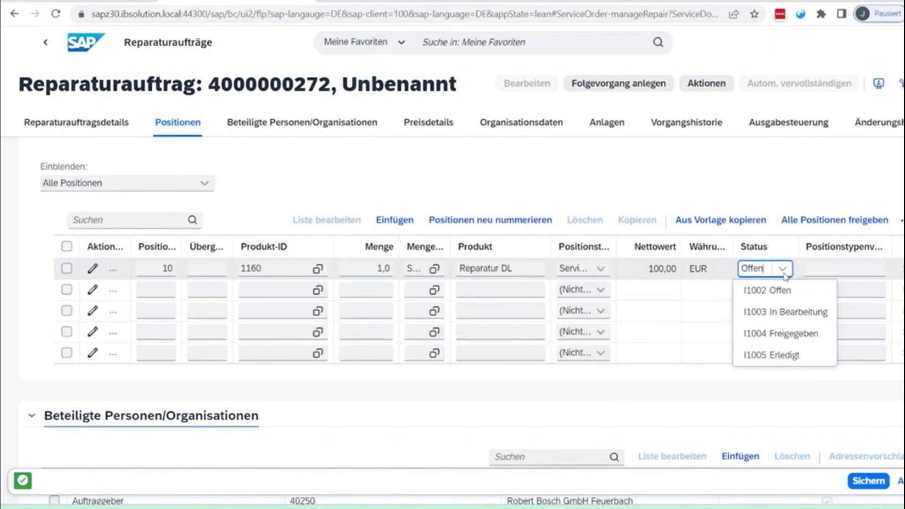
left_click(809, 340)
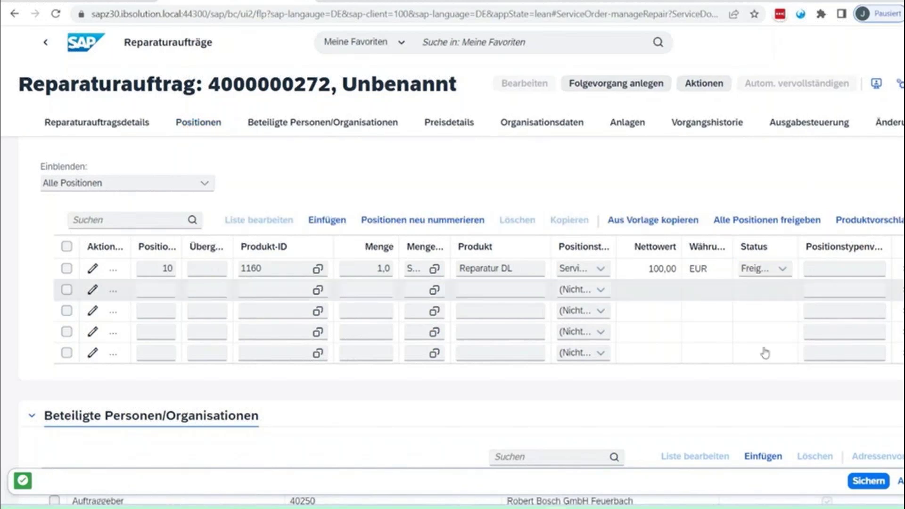
scroll(746, 350, "up", 3)
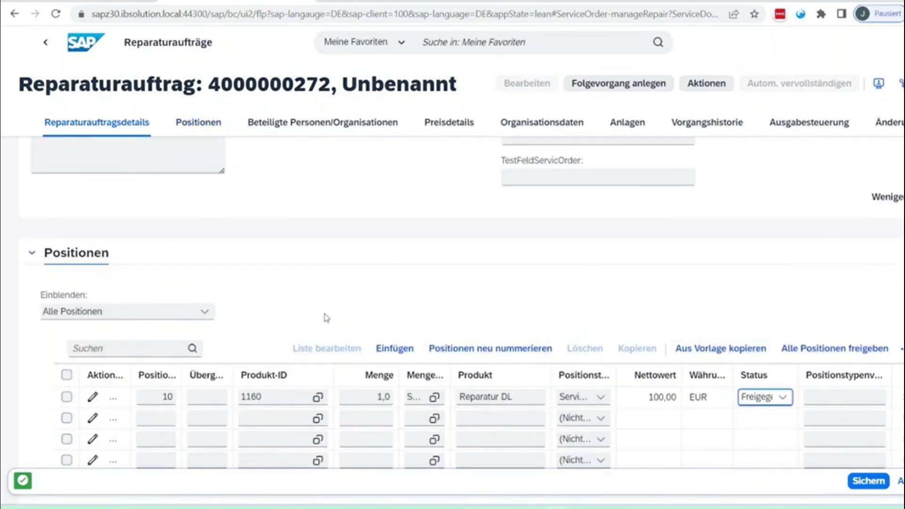
scroll(330, 321, "up", 8)
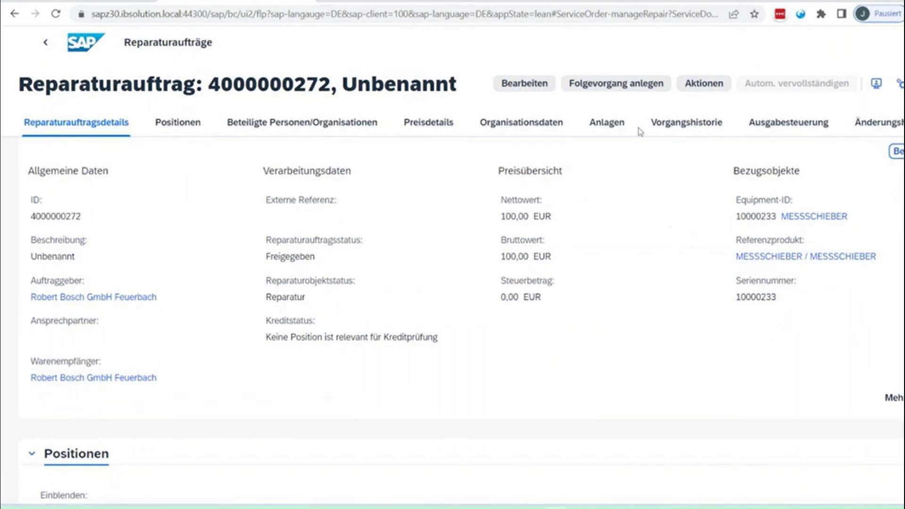
Create a Reparaturrückmeldung as Folgevorgang of the repair order, taking over position 10, Reparatur DL
left_click(632, 86)
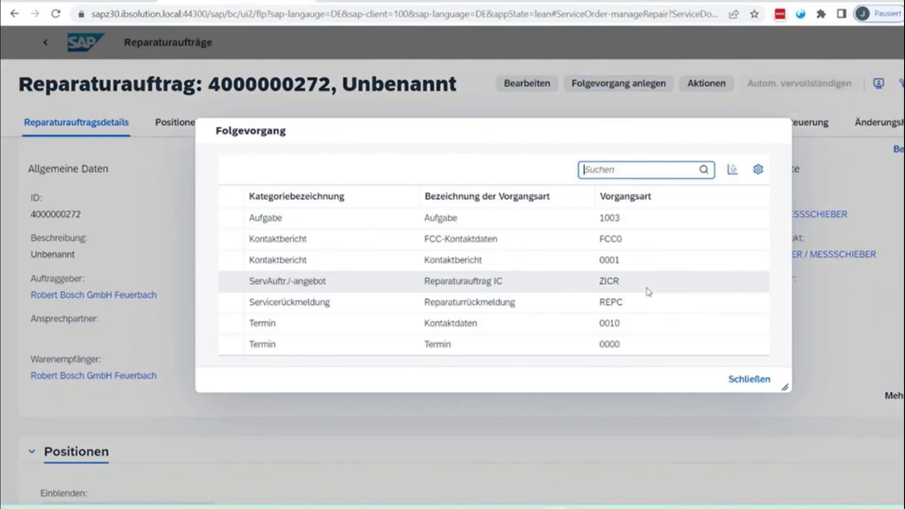
left_click(497, 304)
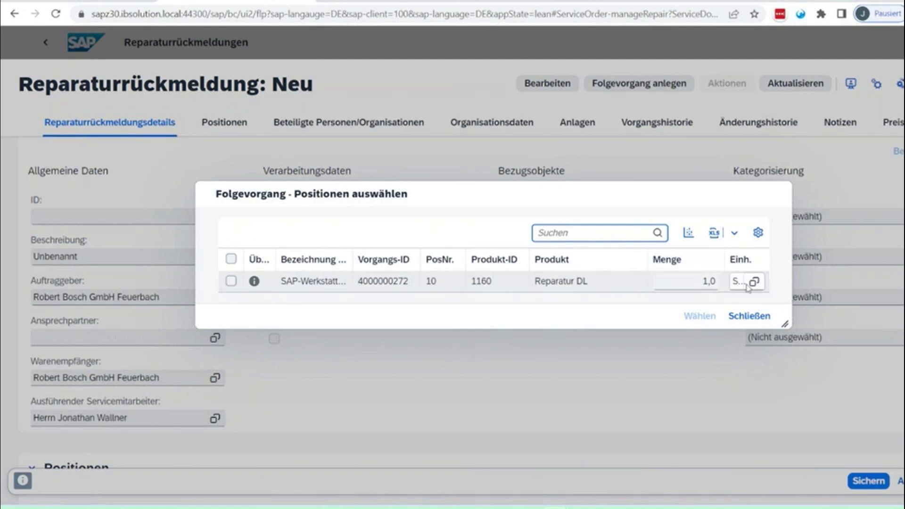
left_click(231, 281)
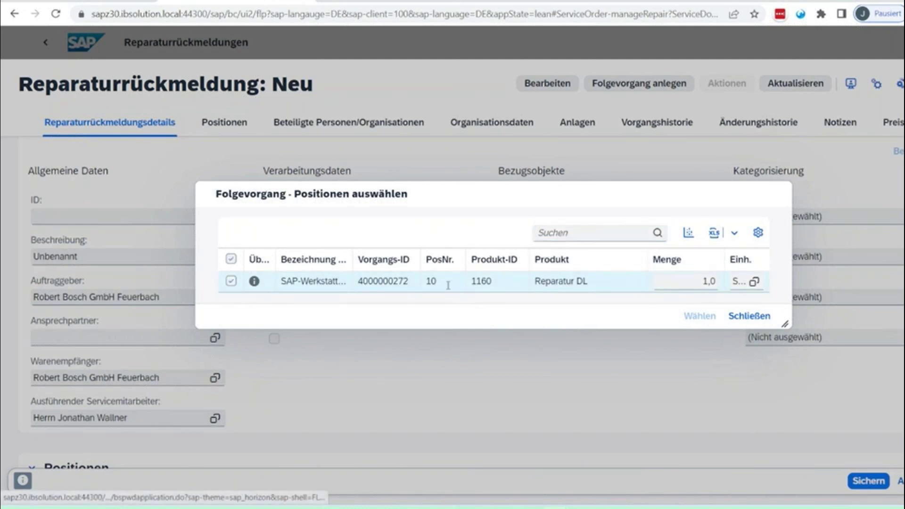
left_click(702, 318)
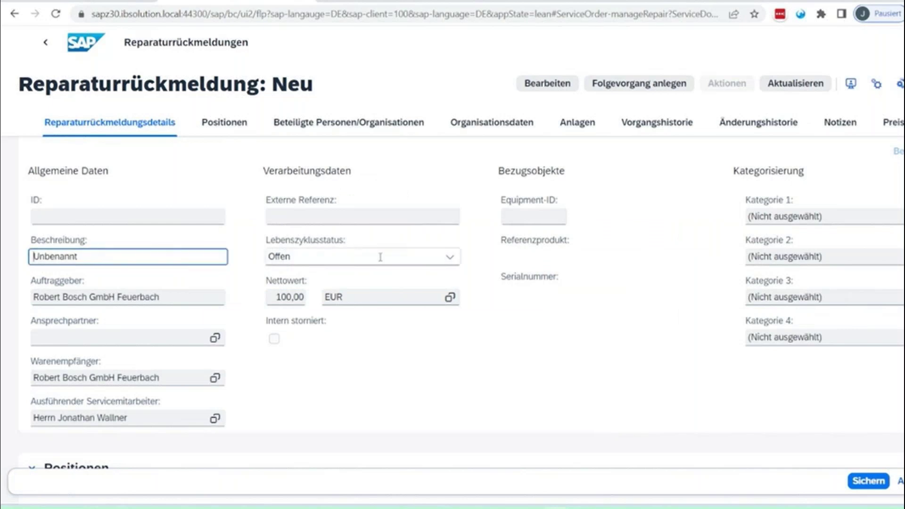
scroll(424, 289, "down", 5)
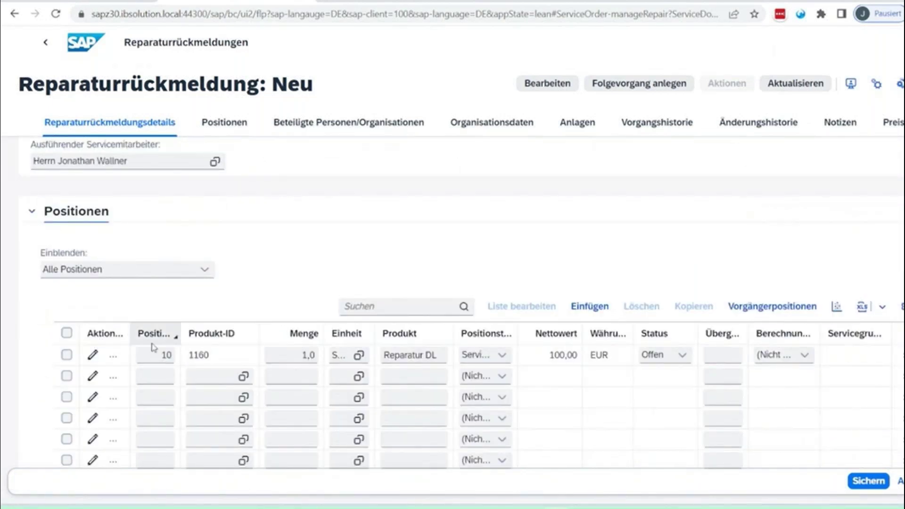
Set the status of position 10, Reparatur DL, to Erledigt and save the Reparaturrückmeldung
left_click(682, 356)
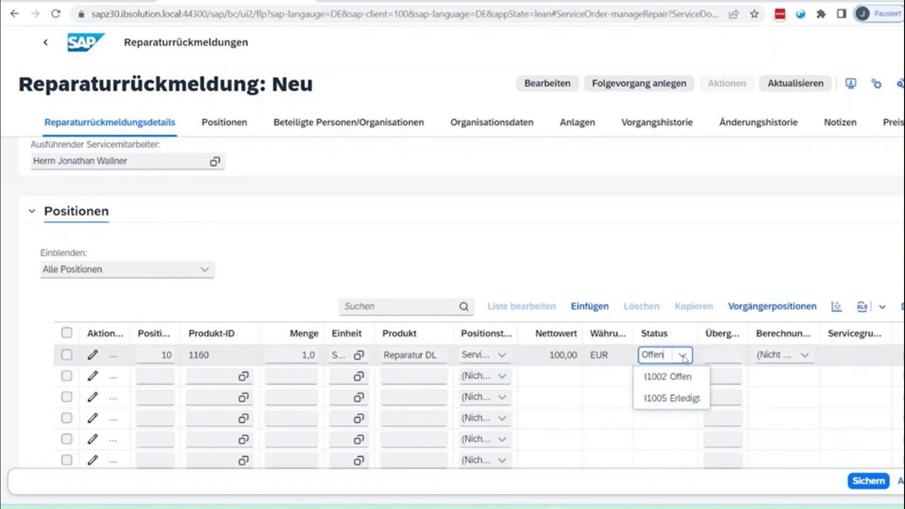
left_click(686, 400)
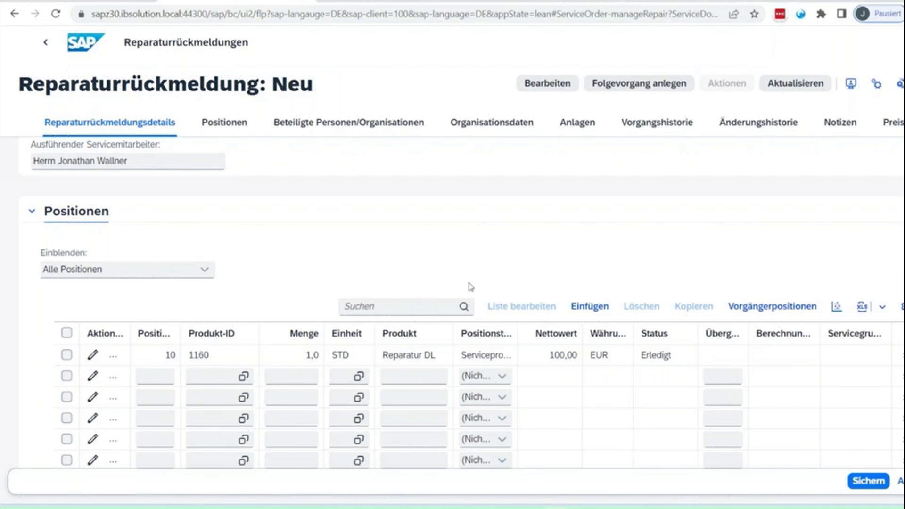
scroll(469, 297, "up", 3)
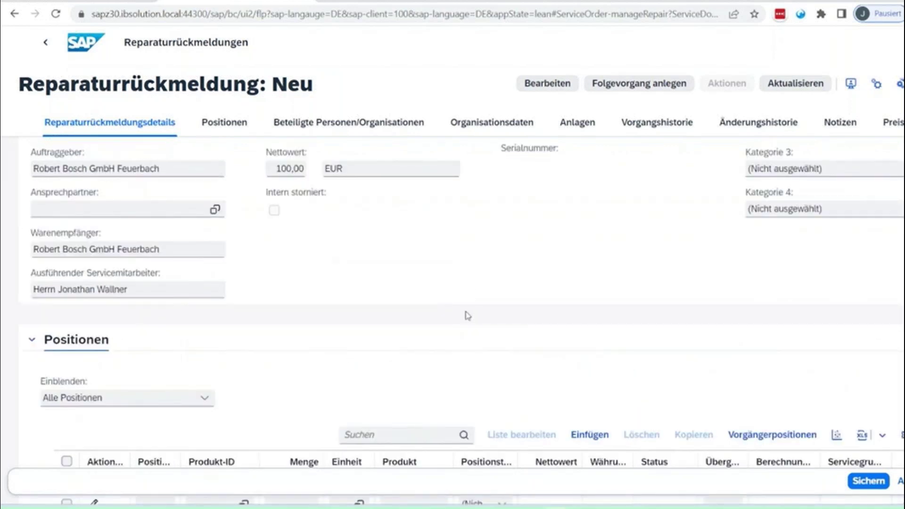
scroll(467, 315, "up", 4)
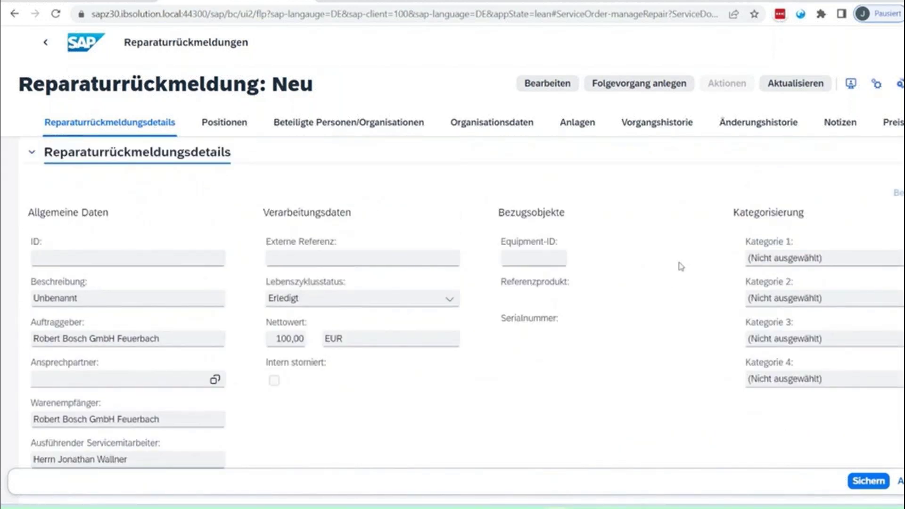
left_click(867, 482)
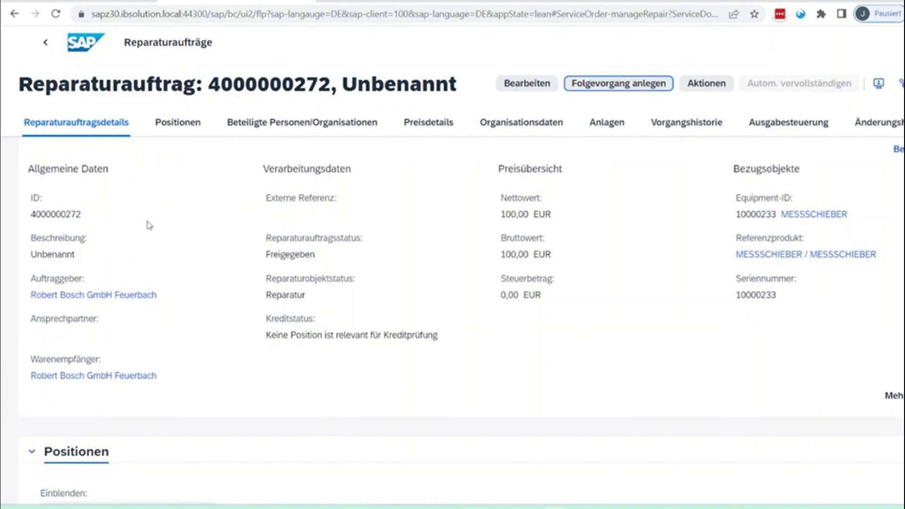
Expand the Vorgangshistorie of the repair order and examine its linked documents
scroll(154, 222, "down", 15)
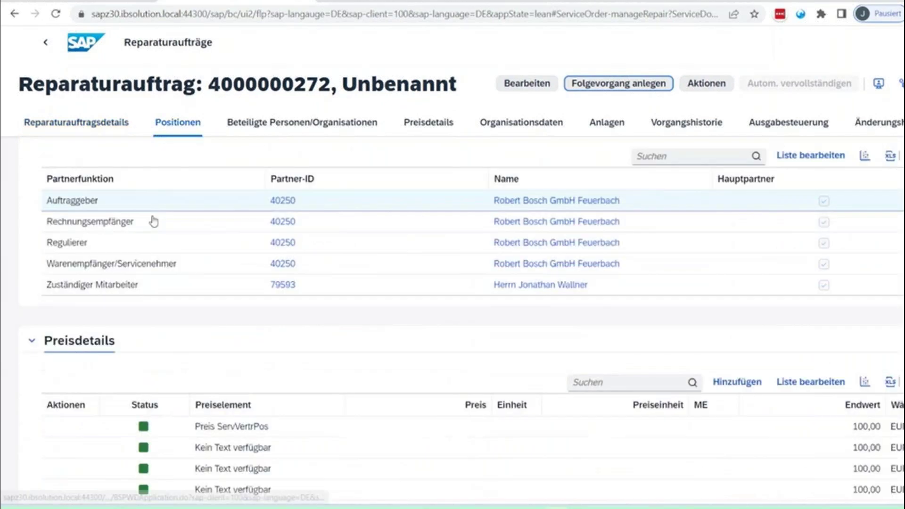
scroll(155, 221, "down", 10)
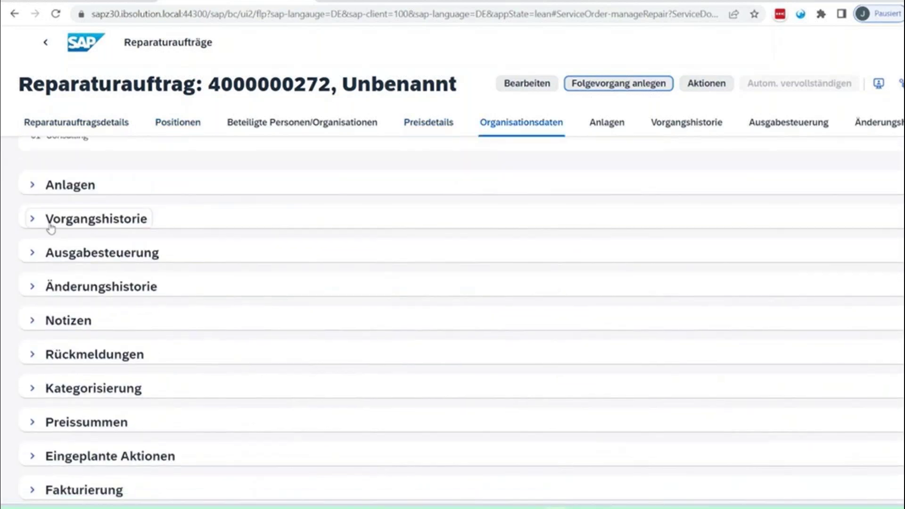
left_click(30, 221)
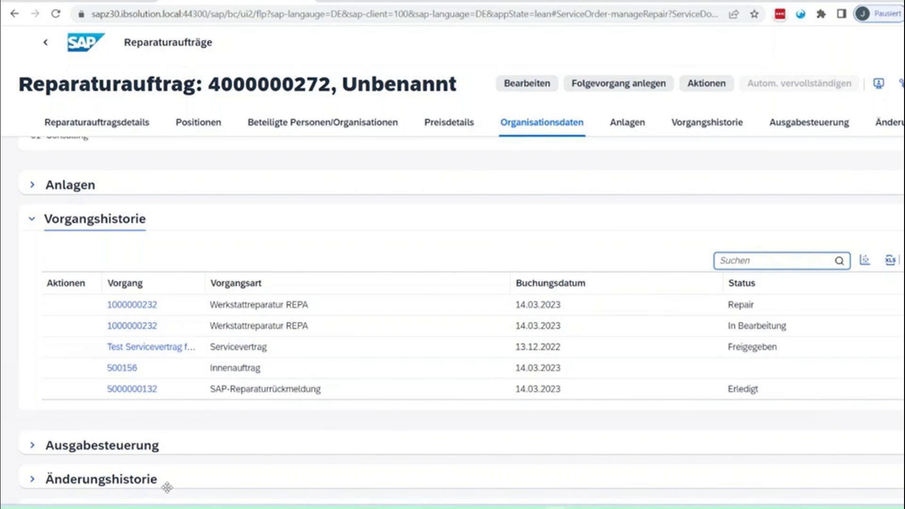
Edit the repair order, set its Reparaturauftragsstatus to Erledigt, and save it
scroll(196, 301, "up", 6)
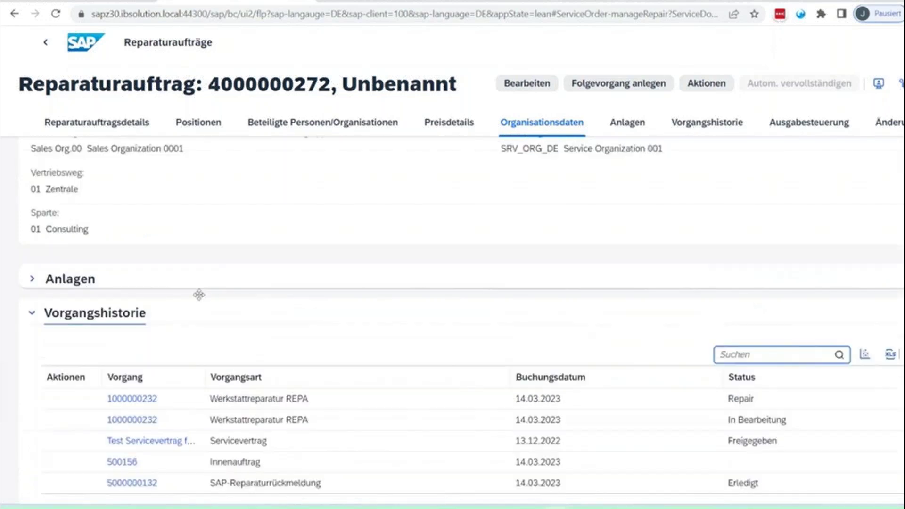
scroll(194, 301, "up", 12)
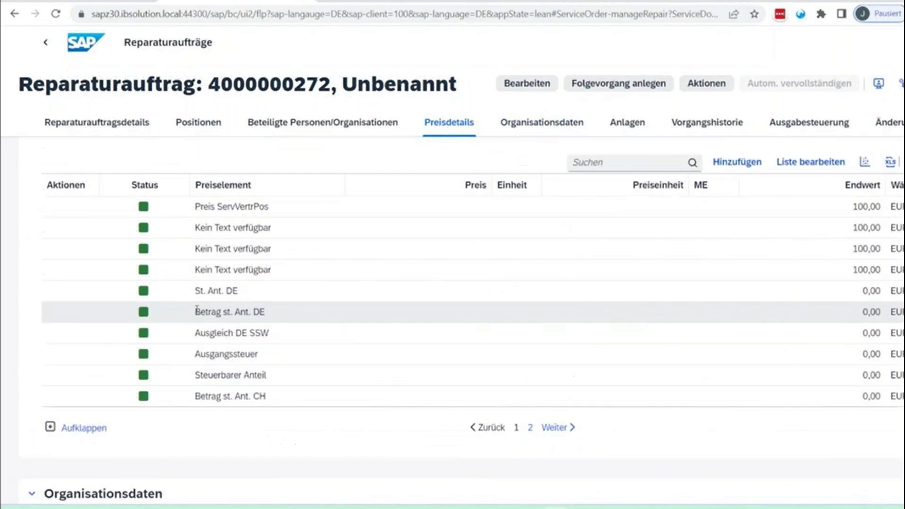
scroll(190, 315, "up", 9)
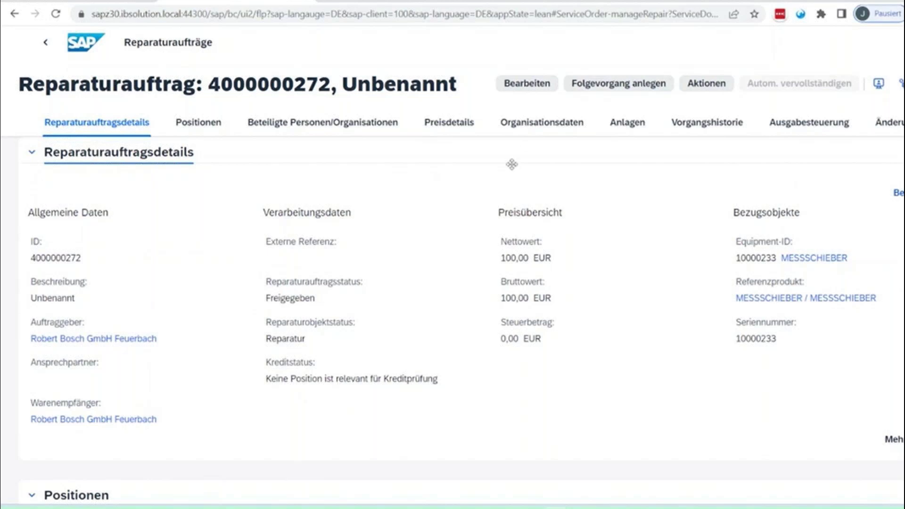
left_click(529, 87)
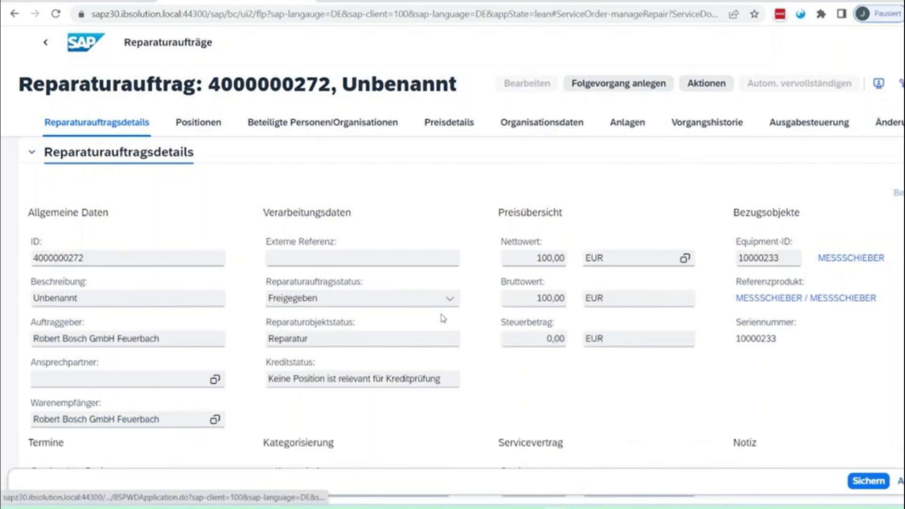
left_click(451, 302)
left_click(424, 363)
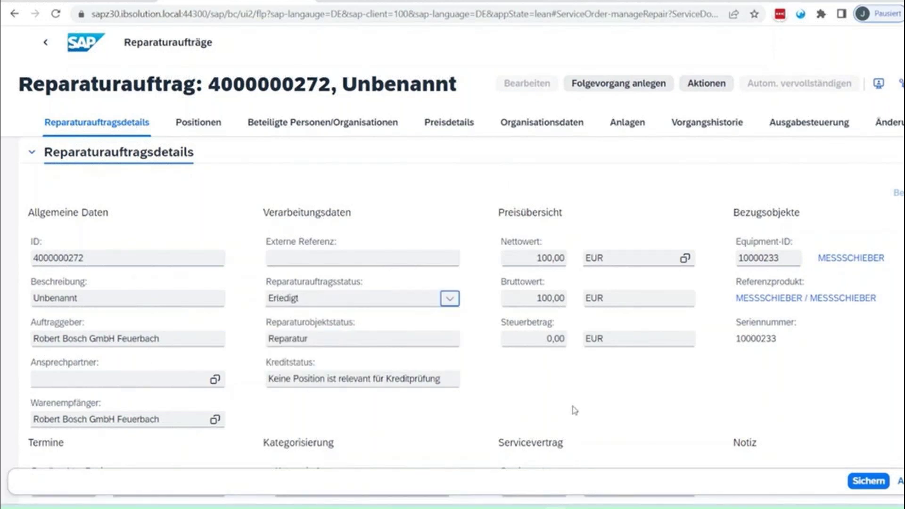
scroll(440, 189, "down", 5)
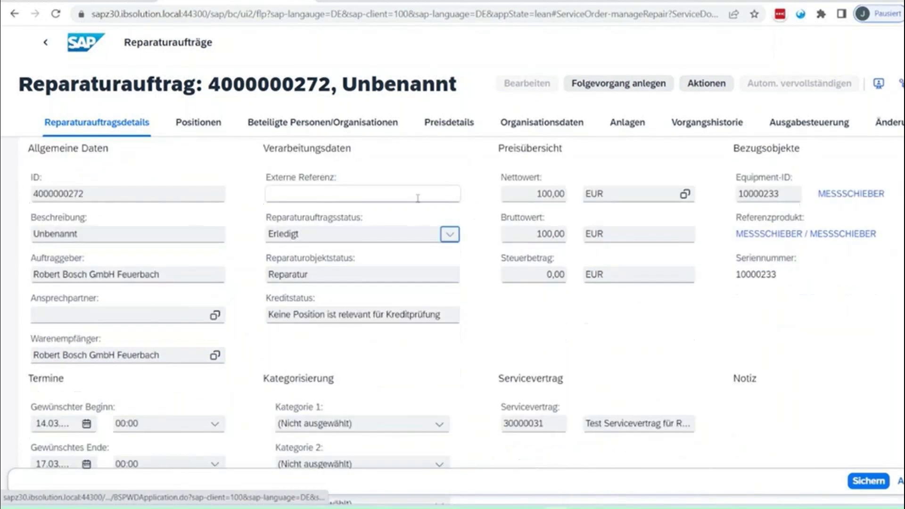
scroll(417, 202, "down", 6)
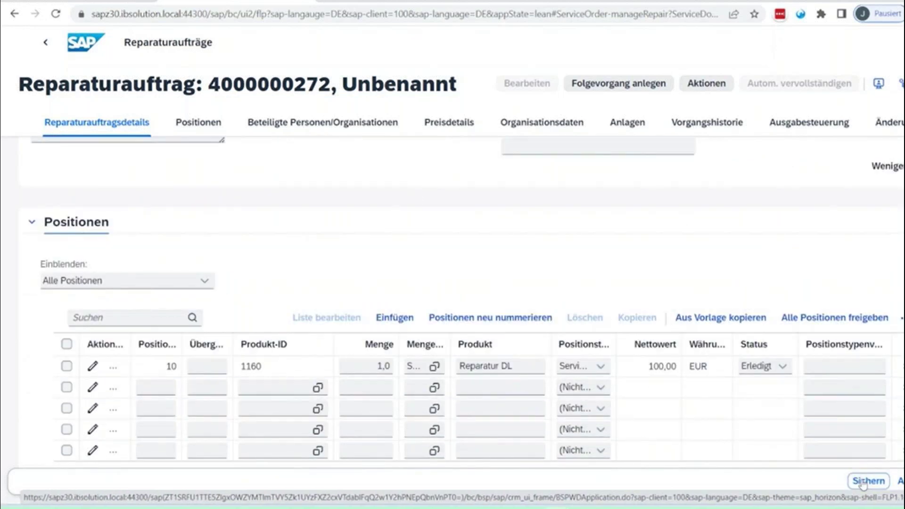
scroll(670, 165, "down", 5)
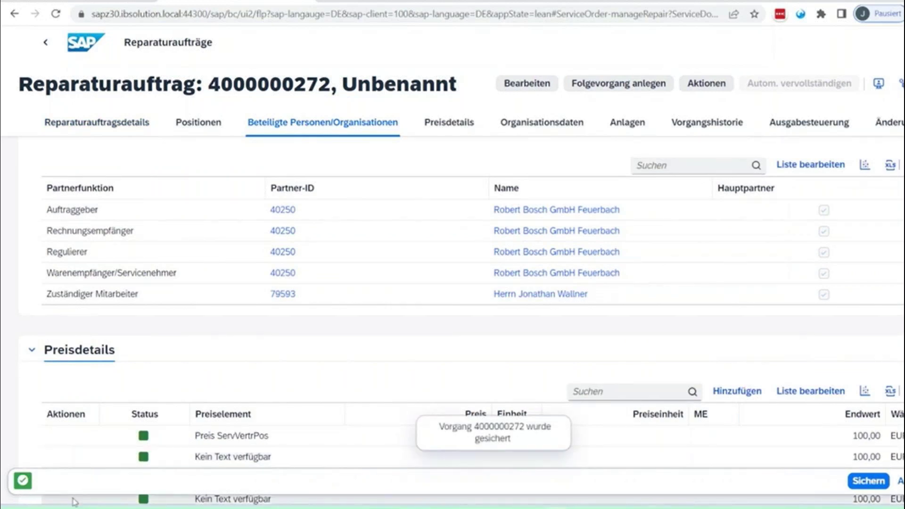
left_click(21, 481)
left_click(15, 483)
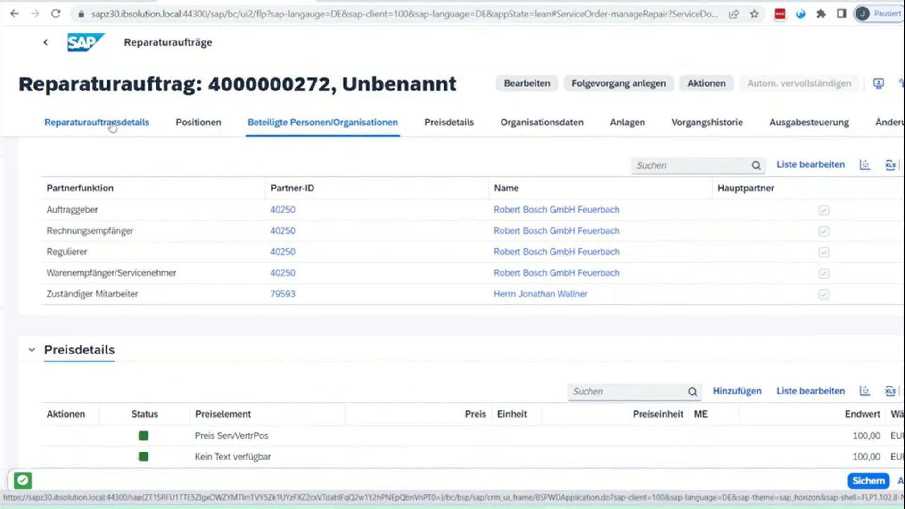
Open the newest Werkstattreparatur from Werkstattreparaturen verwalten and filter its Reparaturobjekte by the Fakturierung stage
left_click(45, 44)
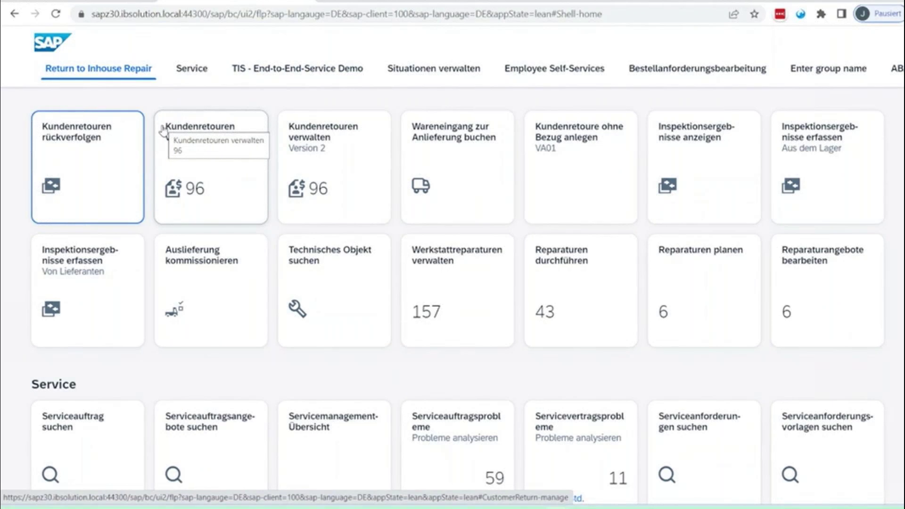
left_click(476, 288)
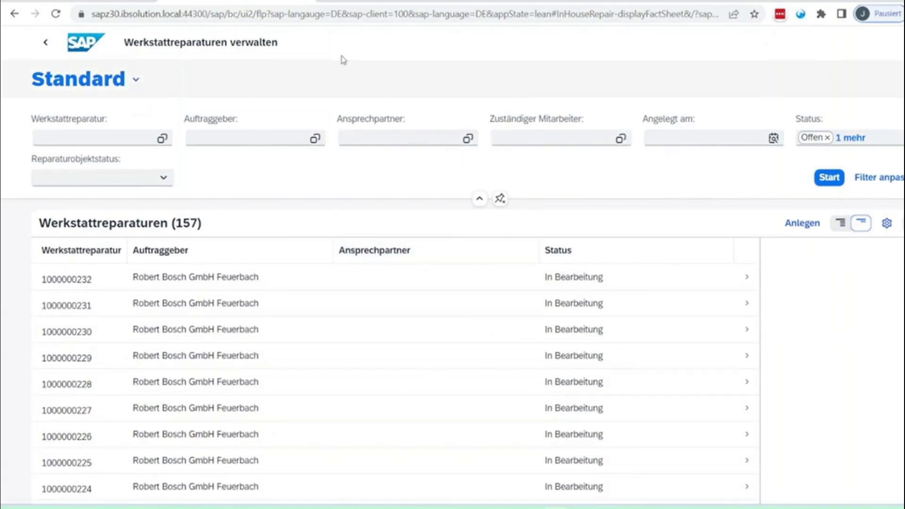
left_click(96, 283)
scroll(160, 170, "down", 10)
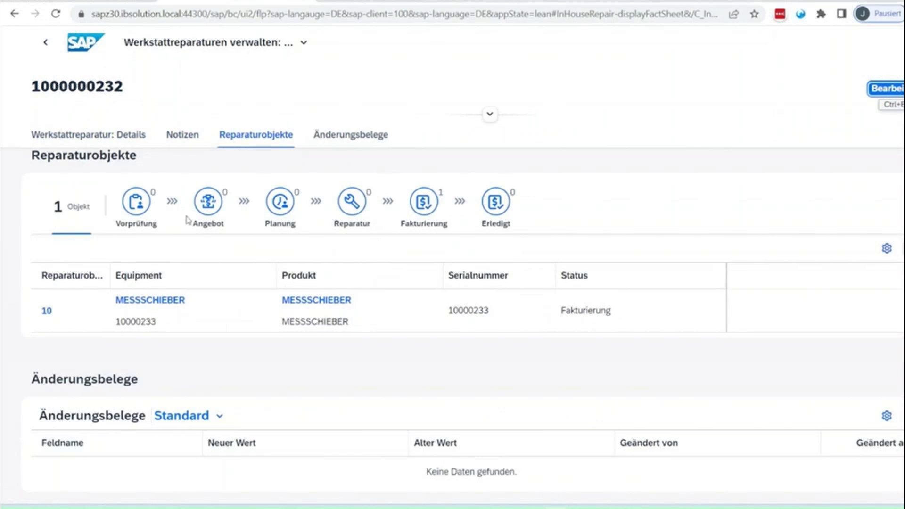
left_click(431, 209)
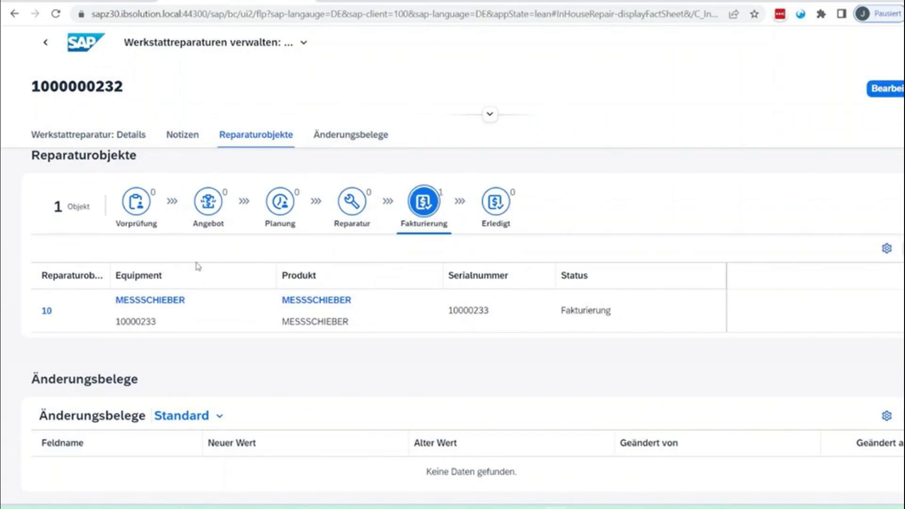
Open Fakturierung vorbereiten for Reparaturobjekt 10 and trigger the Auslieferung of the MESSSCHIEBER back to the customer
left_click(46, 312)
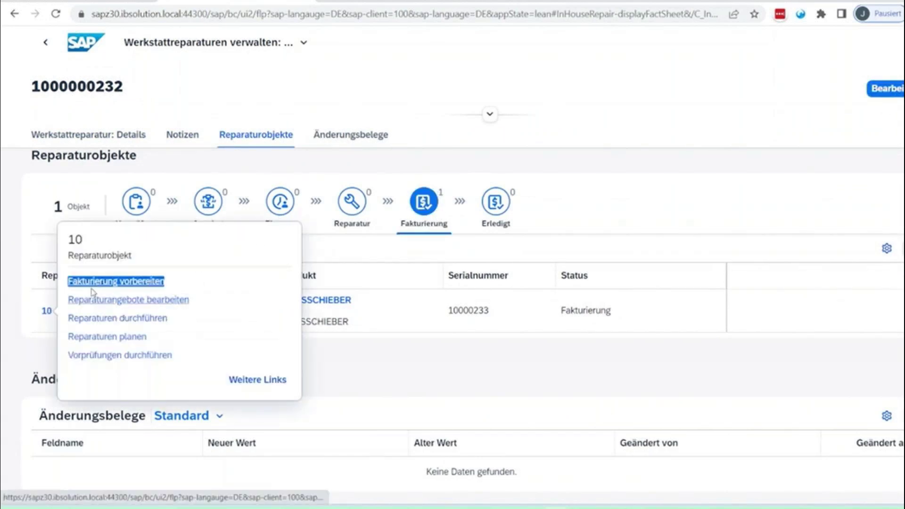
left_click(99, 283)
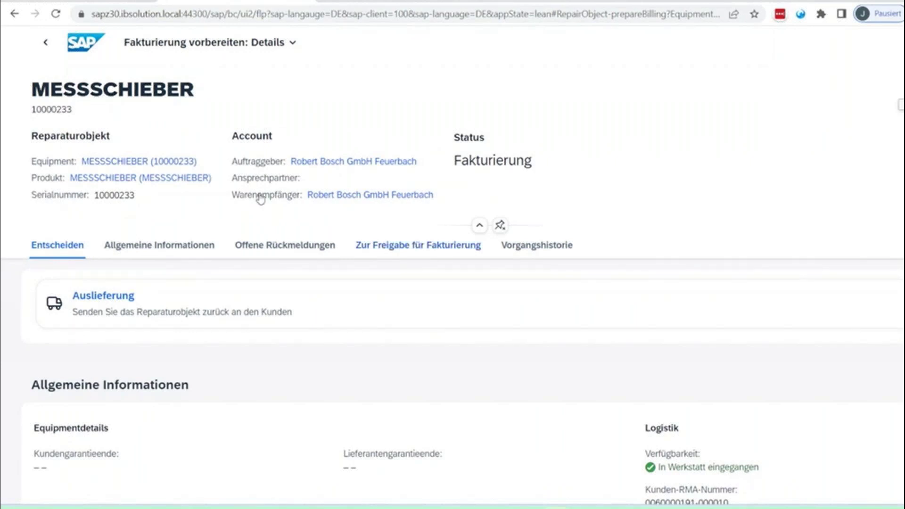
scroll(504, 146, "down", 1)
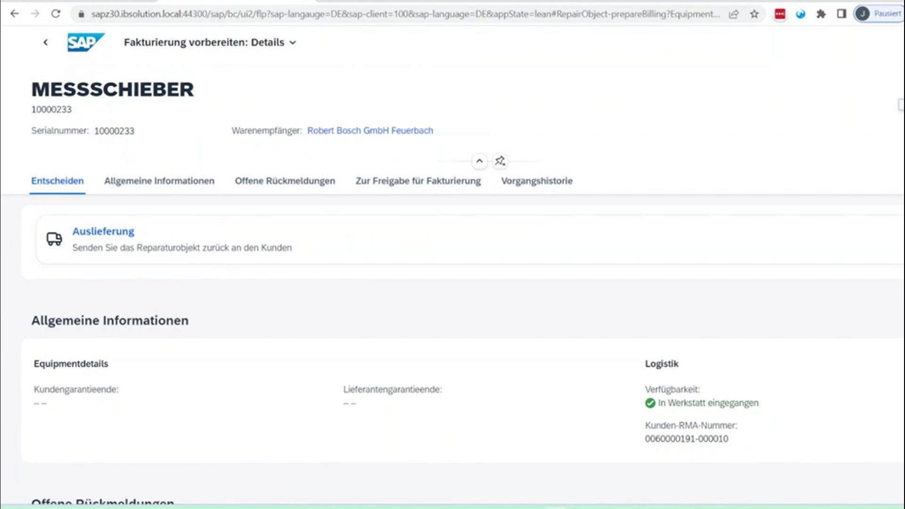
left_click(108, 237)
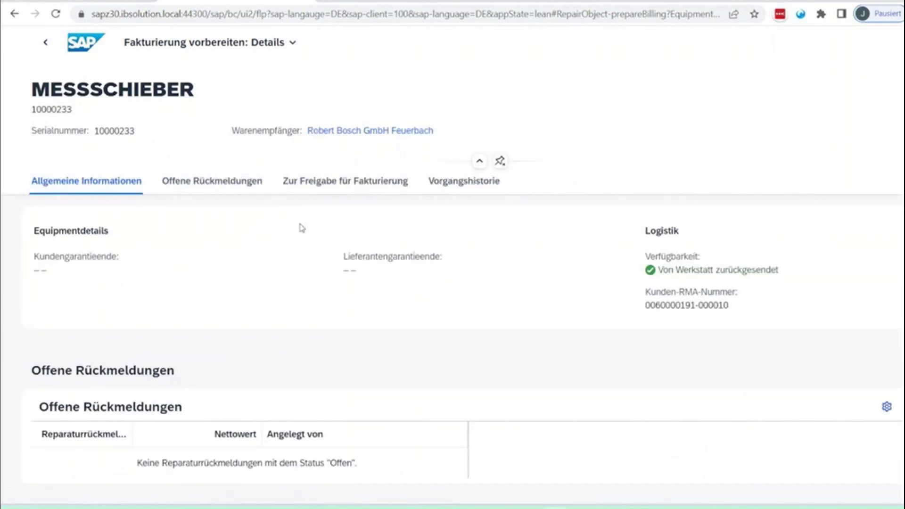
Examine the MESSSCHIEBER's open Rückmeldungen, positions for billing release, Vorgangshistorie and Verfügbarkeit under Logistik
scroll(301, 230, "down", 4)
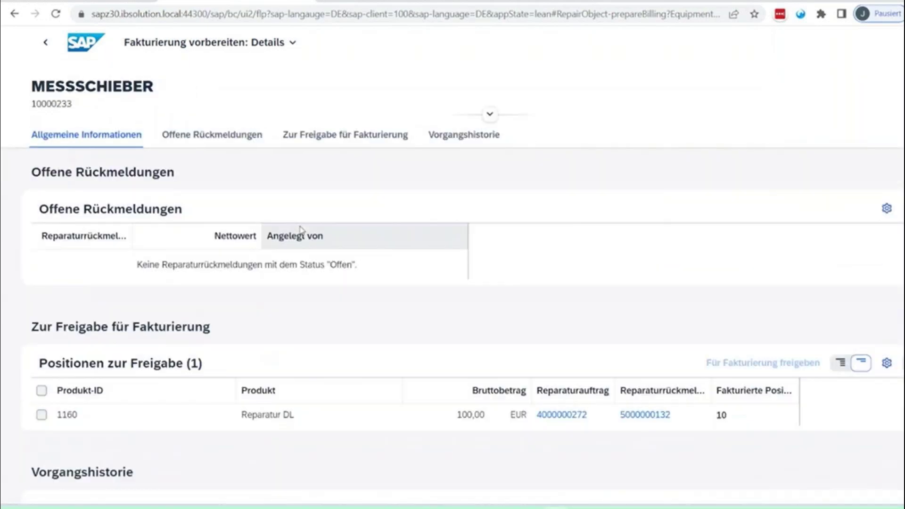
scroll(301, 228, "down", 3)
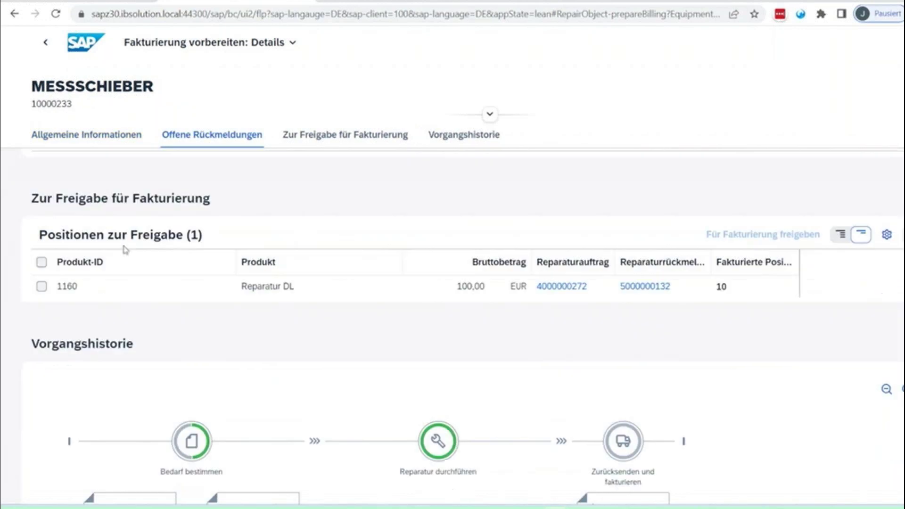
scroll(156, 345, "down", 2)
scroll(156, 345, "down", 4)
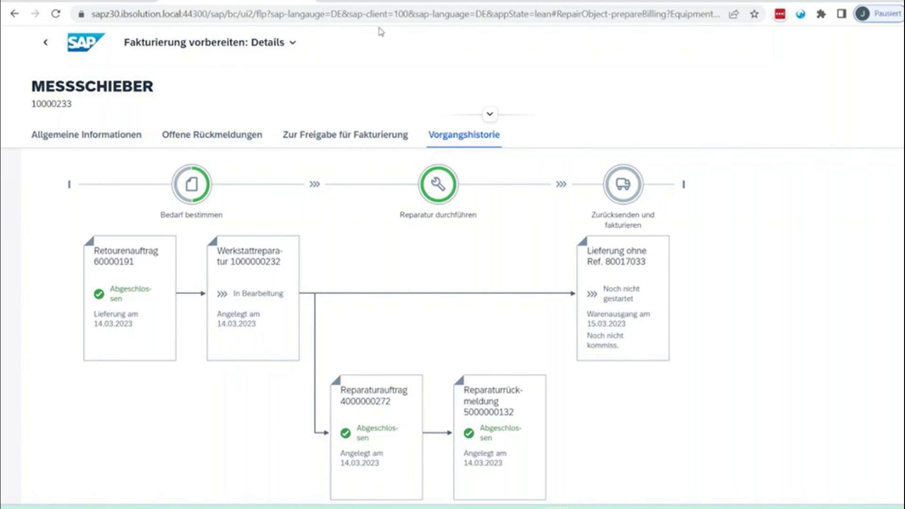
scroll(408, 141, "up", 10)
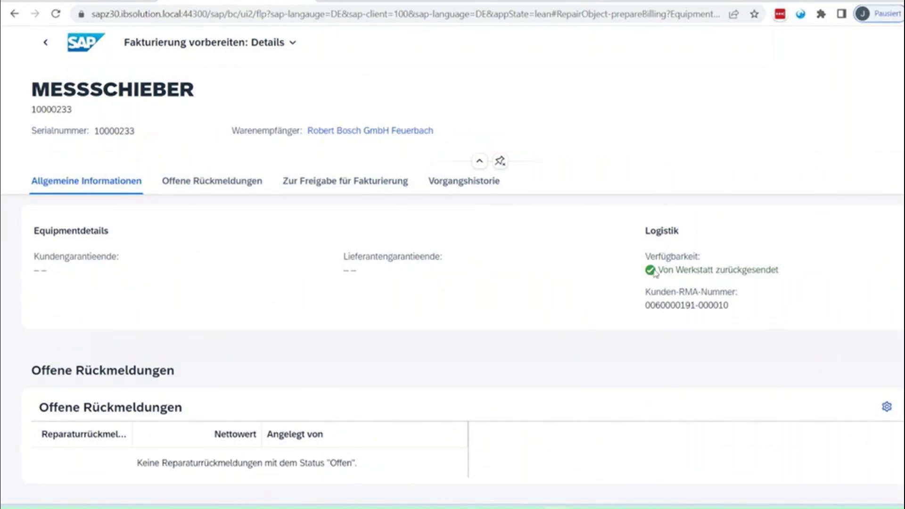
left_click_drag(660, 269, 770, 283)
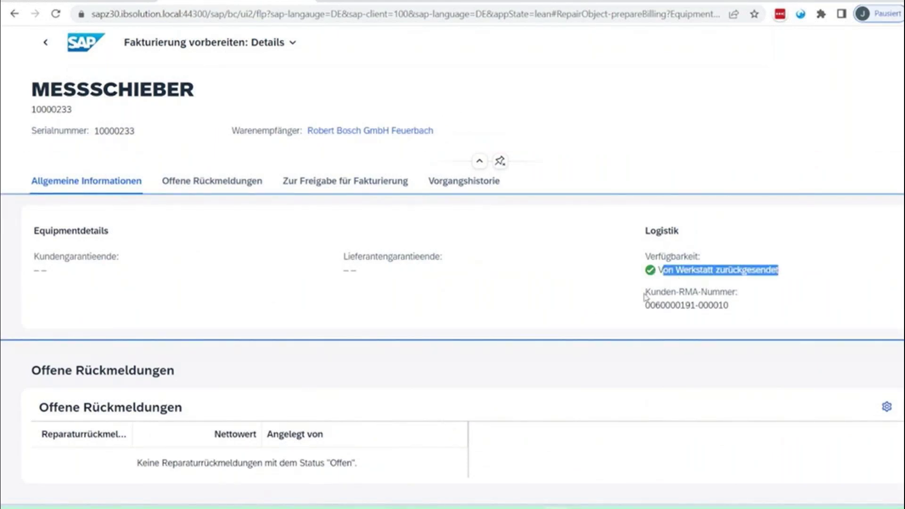
left_click(617, 282)
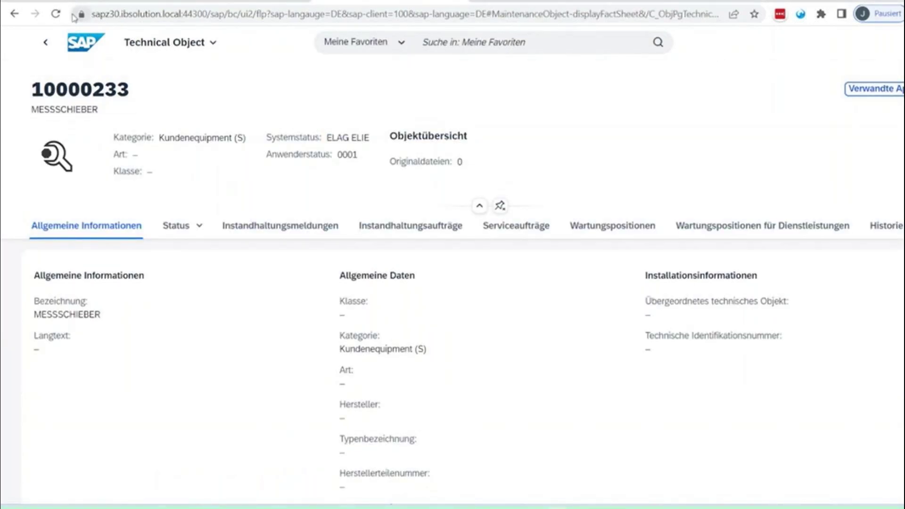
Reload the MESSSCHIEBER's technical object page and examine its Serviceaufträge and Systemstatus
left_click(56, 14)
scroll(541, 230, "down", 5)
scroll(541, 231, "down", 10)
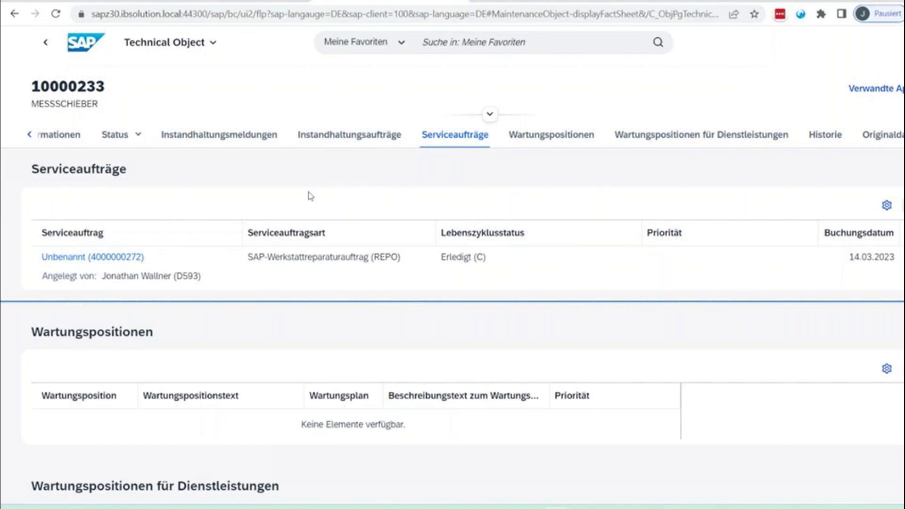
left_click(127, 141)
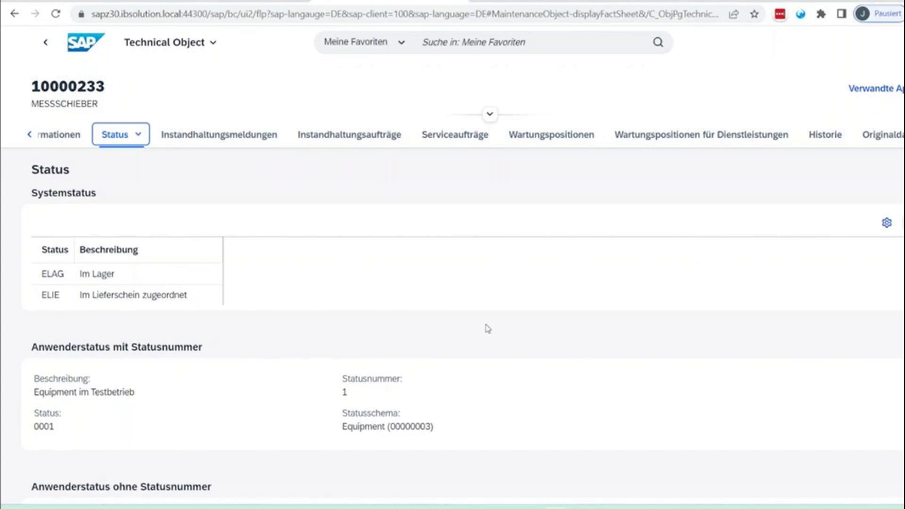
Review the document flow in the Vorgangshistorie of the MESSSCHIEBER's Vorprüfung details
scroll(486, 333, "up", 10)
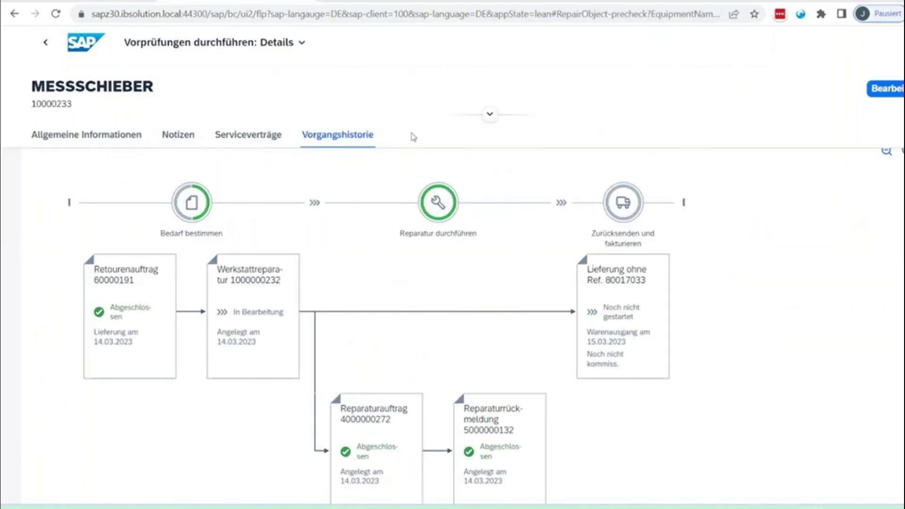
scroll(581, 156, "down", 2)
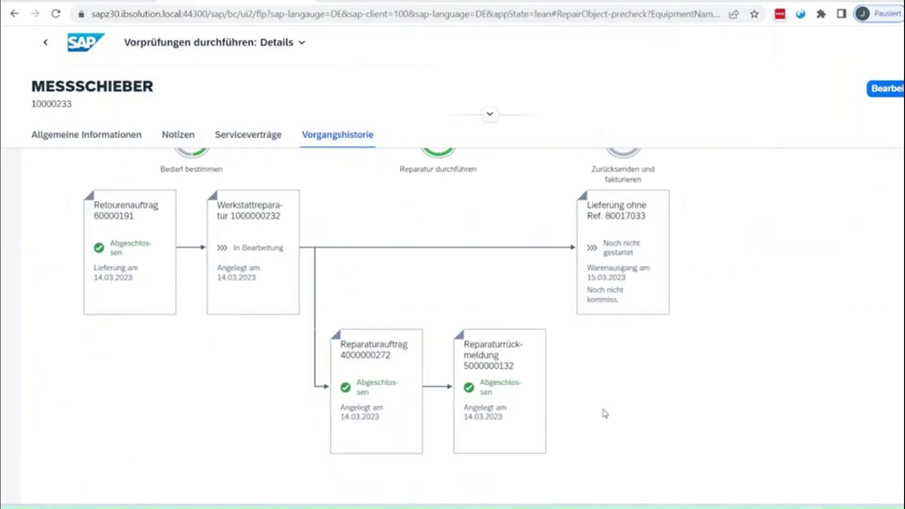
Copy the number of the Lieferung ohne Ref. from the Vorgangshistorie and load that delivery in Auslieferung kommissionieren
left_click(646, 220)
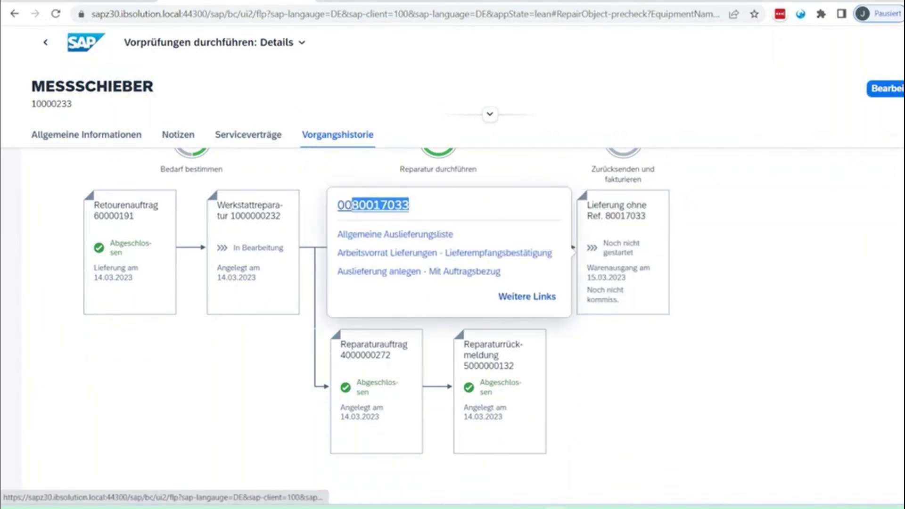
left_click(821, 317)
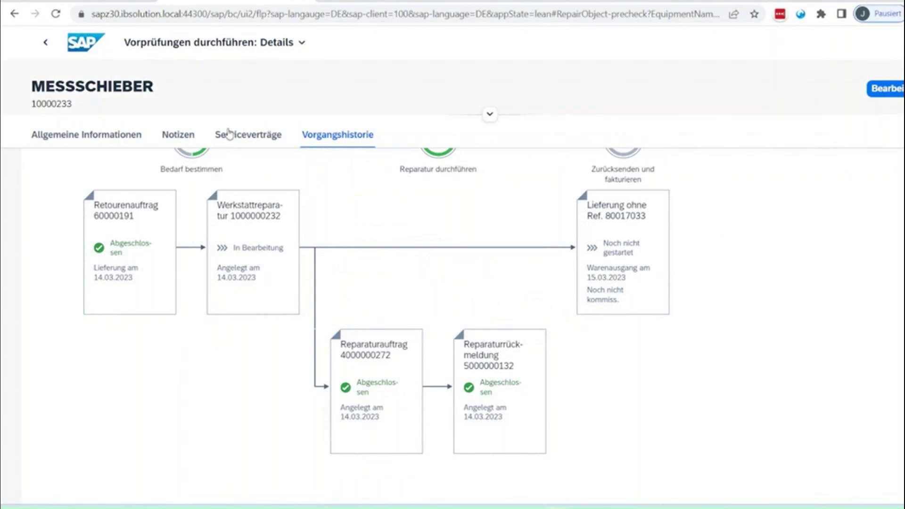
left_click(45, 42)
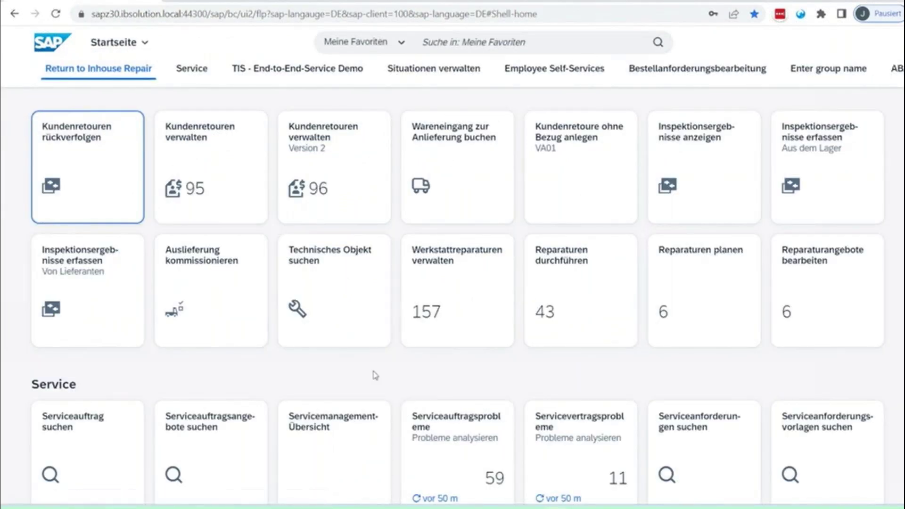
left_click(210, 273)
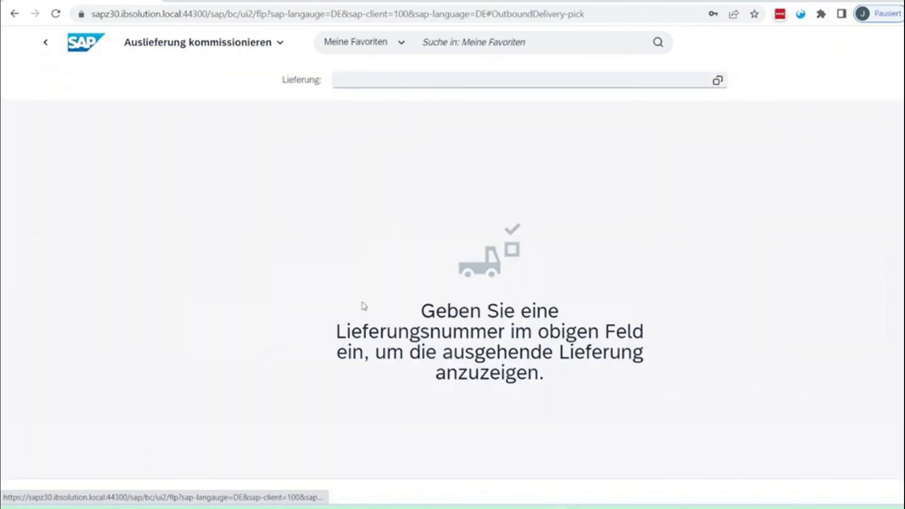
left_click(367, 82)
key("ctrl+v")
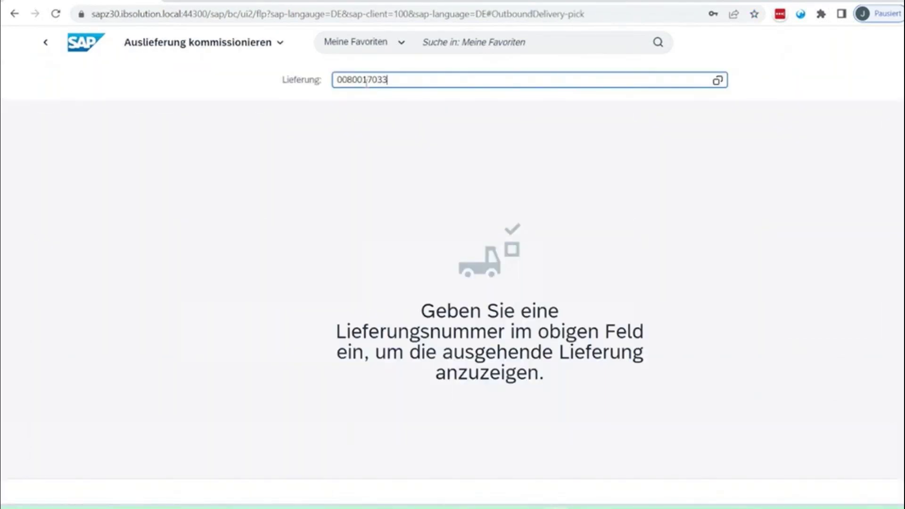
key("Return")
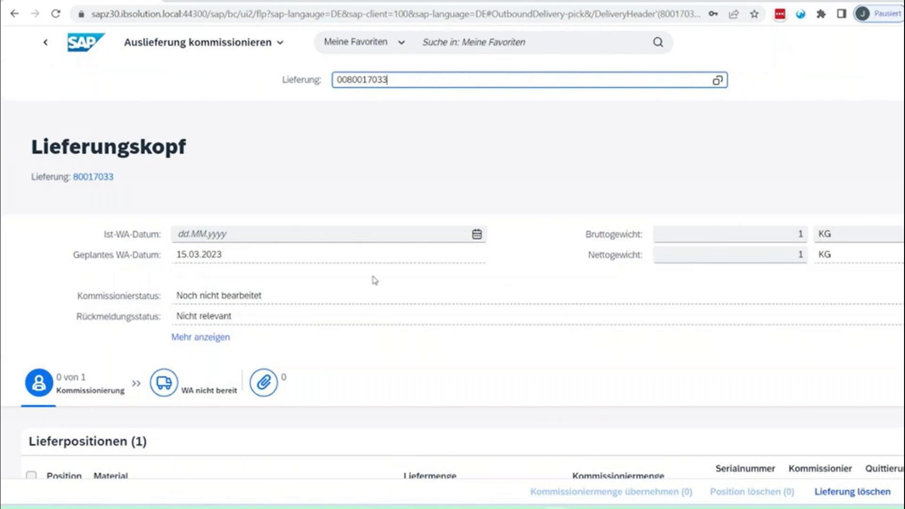
Examine the quantities, storage location and serial number of Lieferposition 000010, then return to the Lieferungskopf
scroll(377, 235, "down", 2)
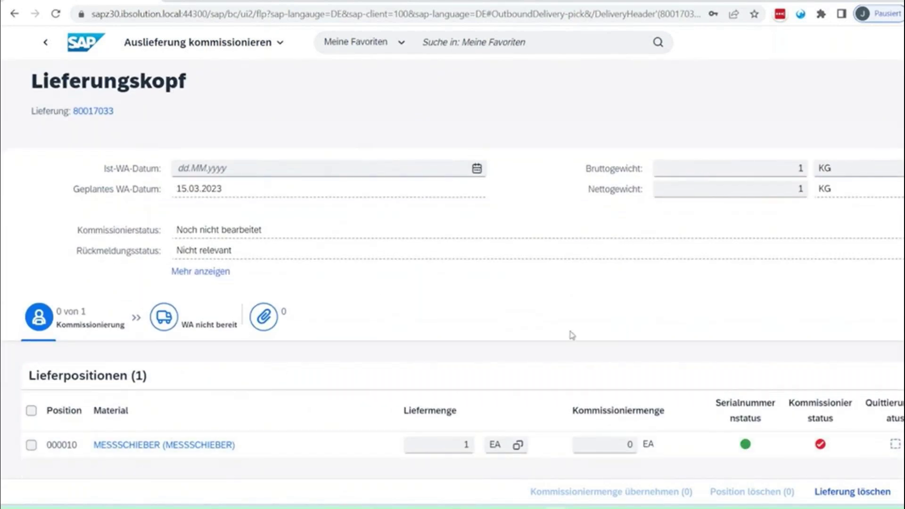
left_click(320, 446)
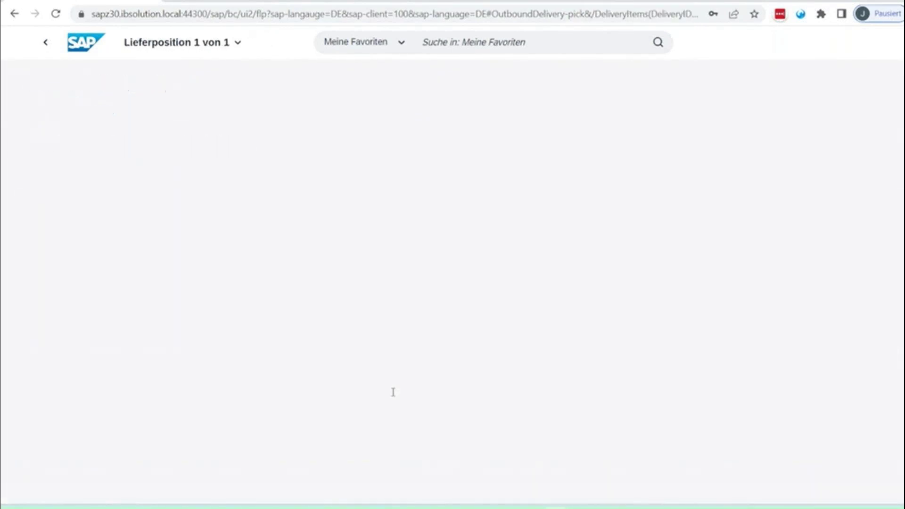
scroll(313, 212, "down", 2)
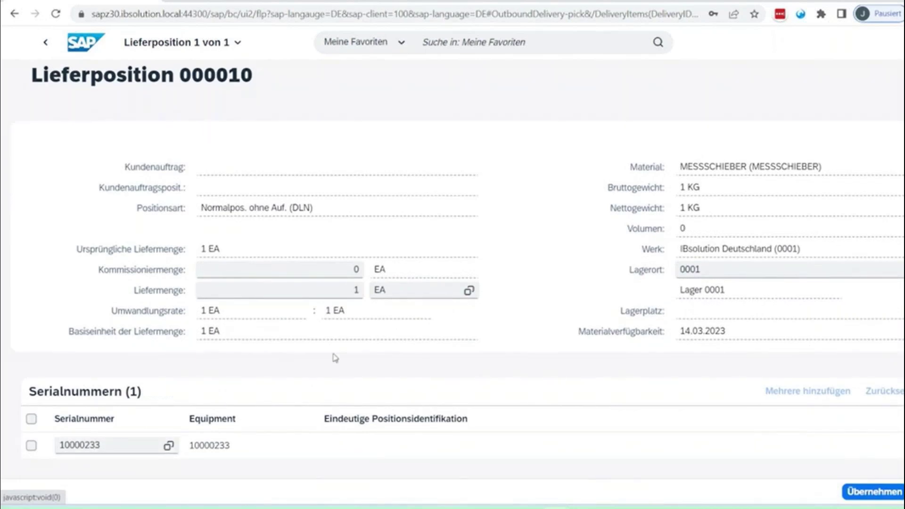
left_click(45, 43)
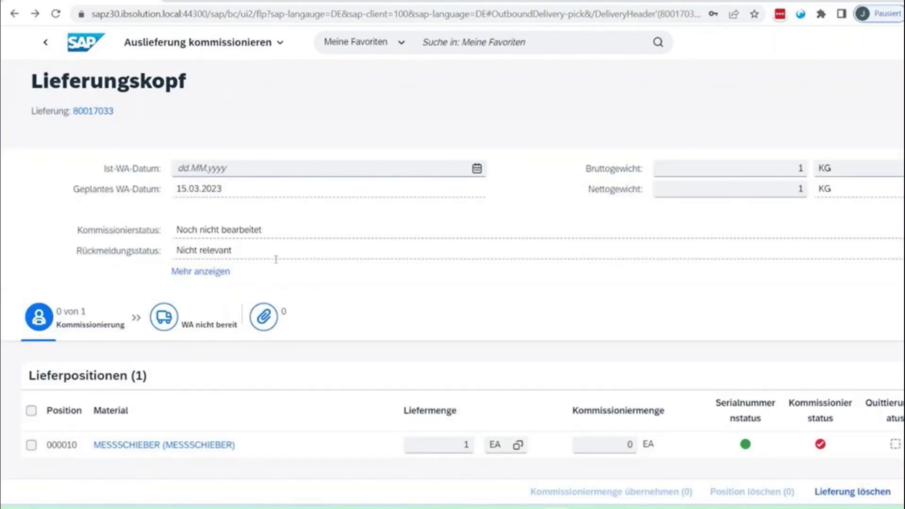
Save the MESSSCHIEBER delivery position with a Kommissioniermenge of 1 EA and post the goods issue for the Auslieferung
left_click(617, 443)
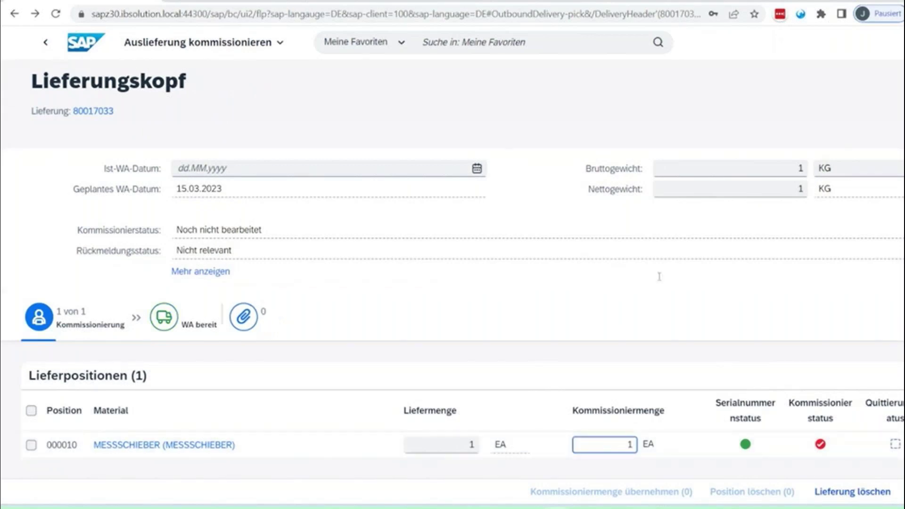
key("ctrl+s")
scroll(390, 215, "down", 3)
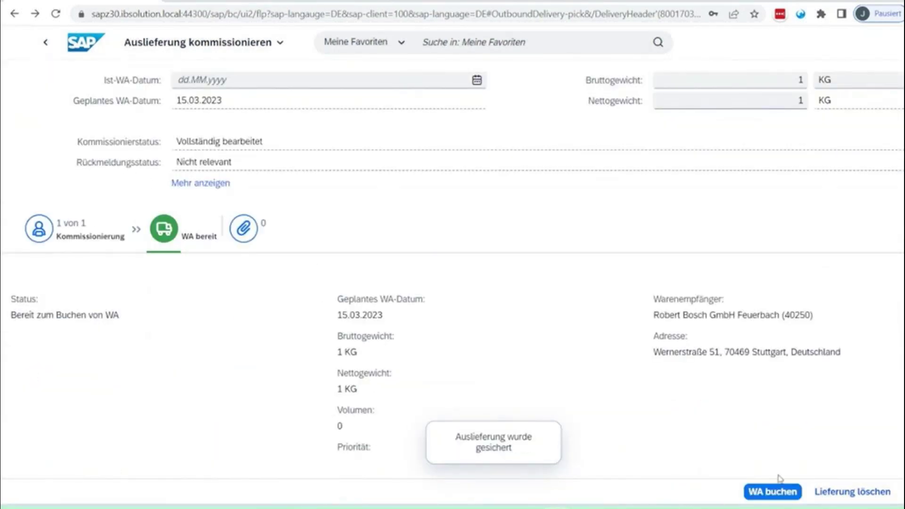
left_click(760, 493)
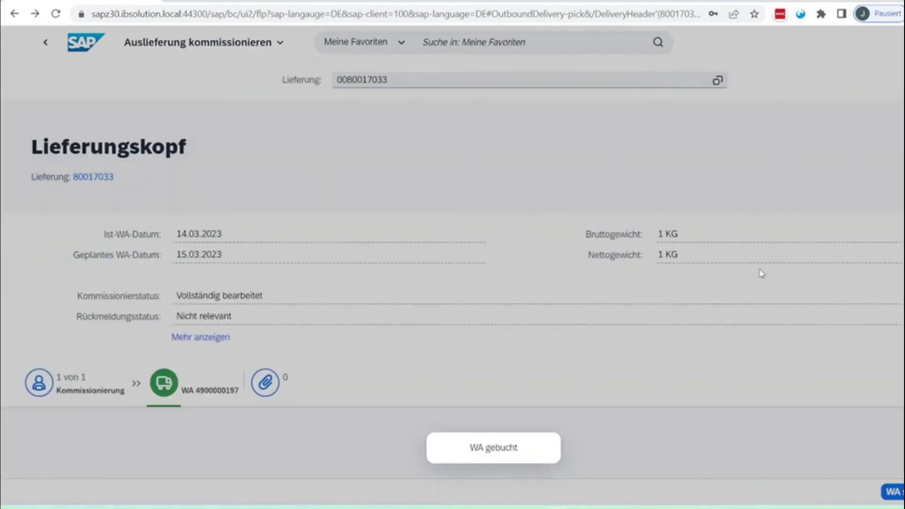
scroll(477, 236, "down", 3)
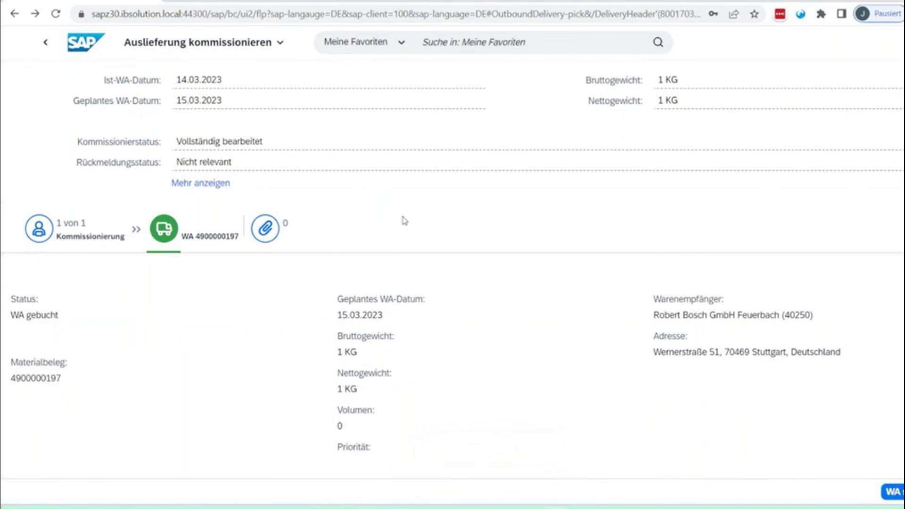
Review the MESSSCHIEBER's Verfügbarkeit and Vorgangshistorie in the Vorprüfung details
left_click(249, 2)
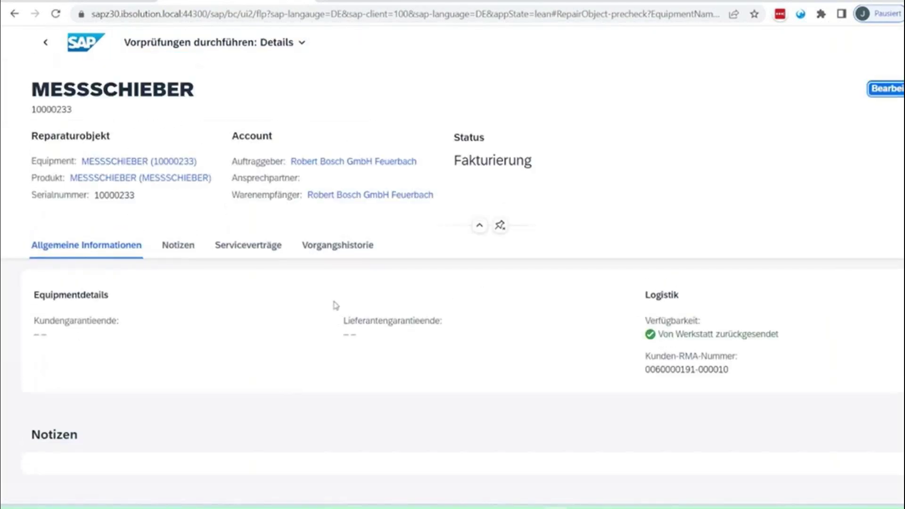
scroll(335, 306, "down", 5)
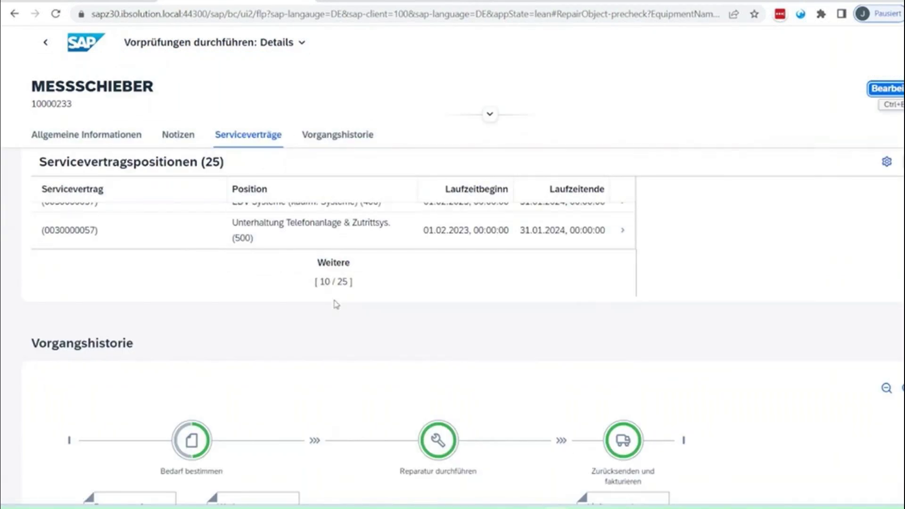
scroll(336, 304, "down", 5)
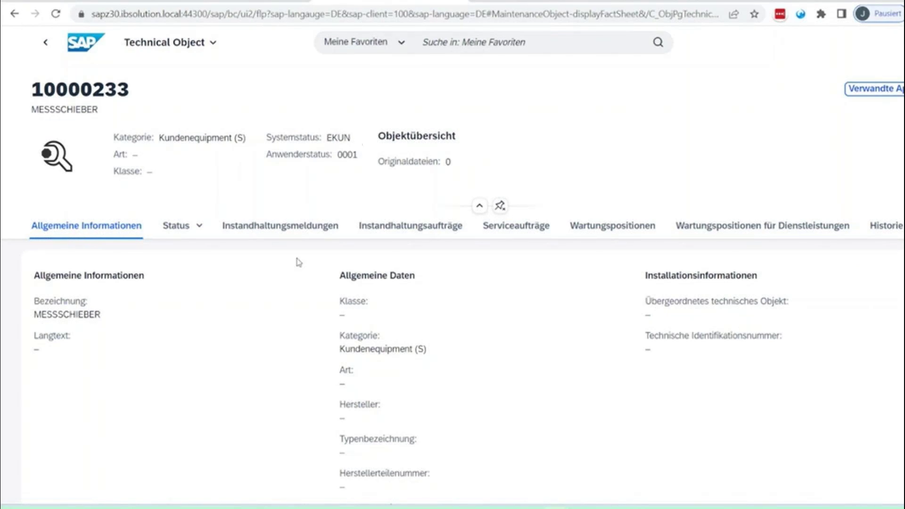
Examine the Systemstatus and Serviceaufträge on the MESSSCHIEBER's technical object page
scroll(299, 262, "down", 5)
scroll(301, 264, "down", 10)
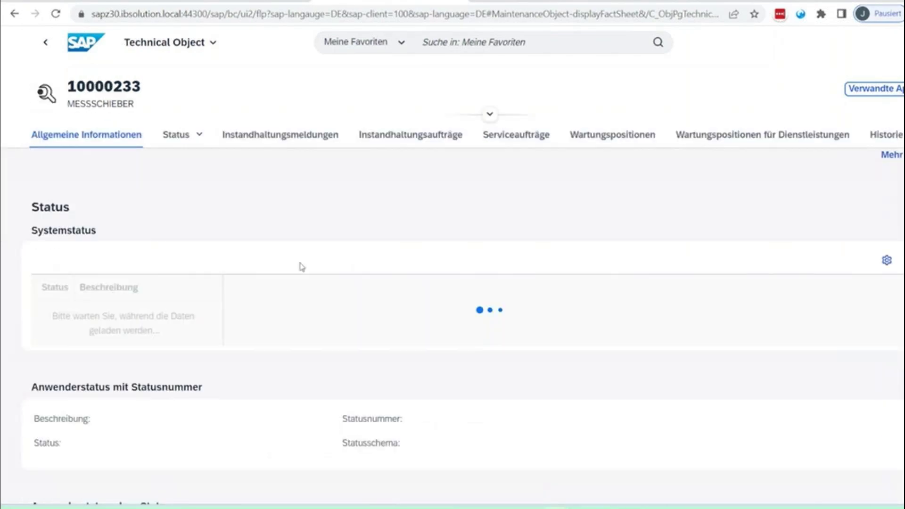
left_click(202, 141)
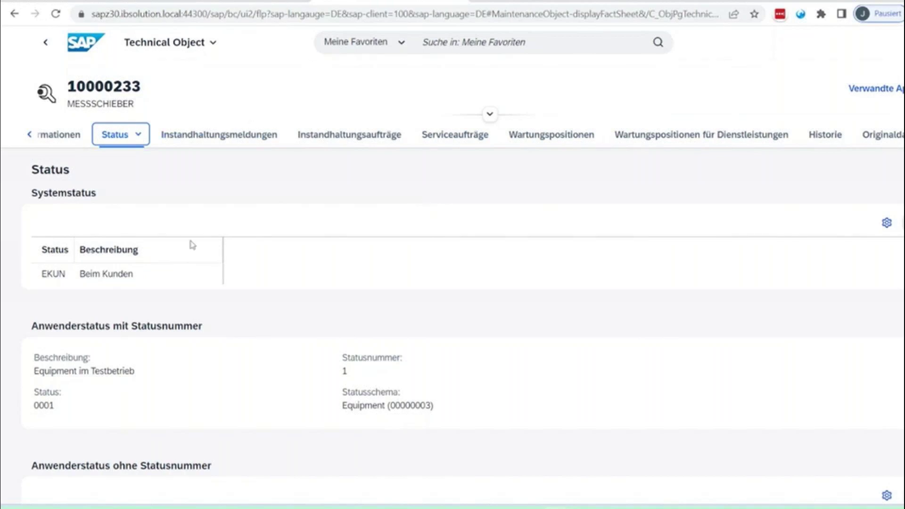
scroll(167, 412, "down", 1)
scroll(168, 411, "down", 10)
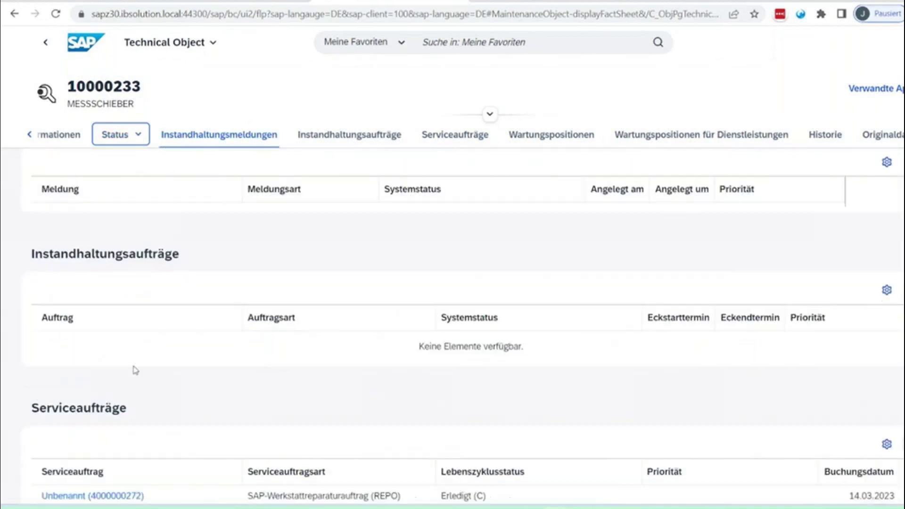
scroll(142, 370, "down", 2)
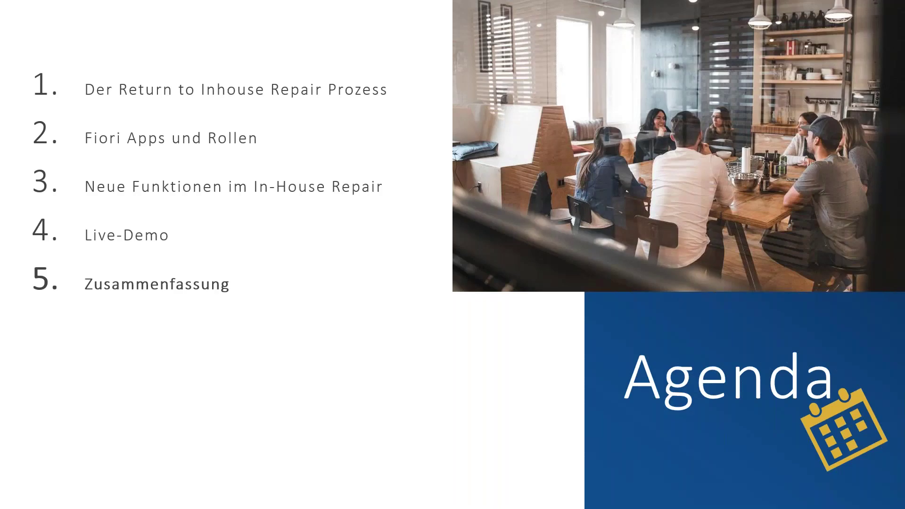
key("Right")
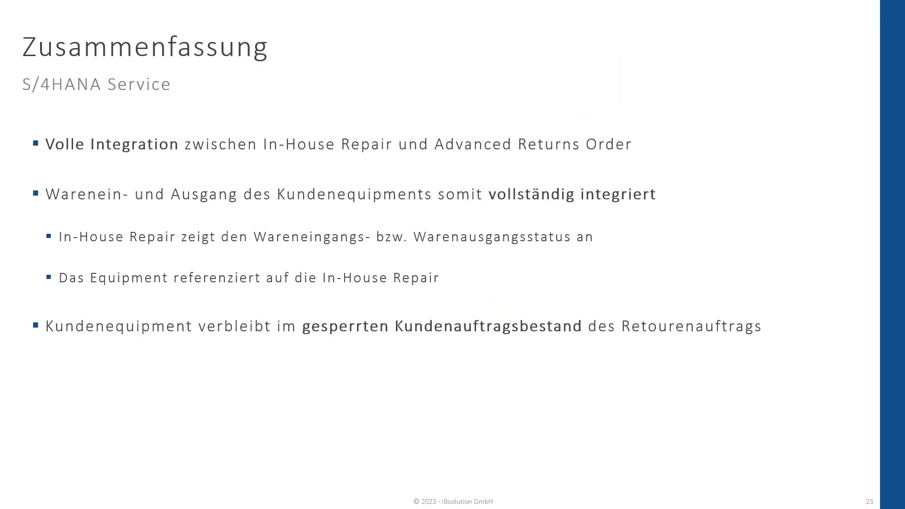